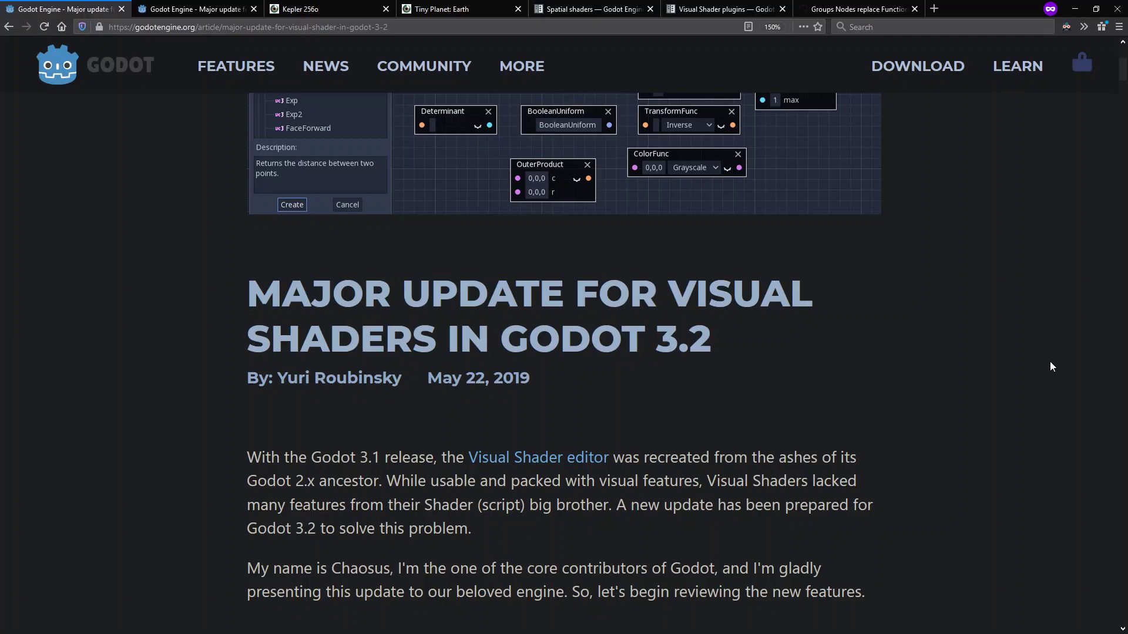
Review the Godot visual shader update articles and the Kepler 256o and Tiny Planet: Earth examples on Shadertoy
{"action": "key", "text": "ctrl+Tab"}
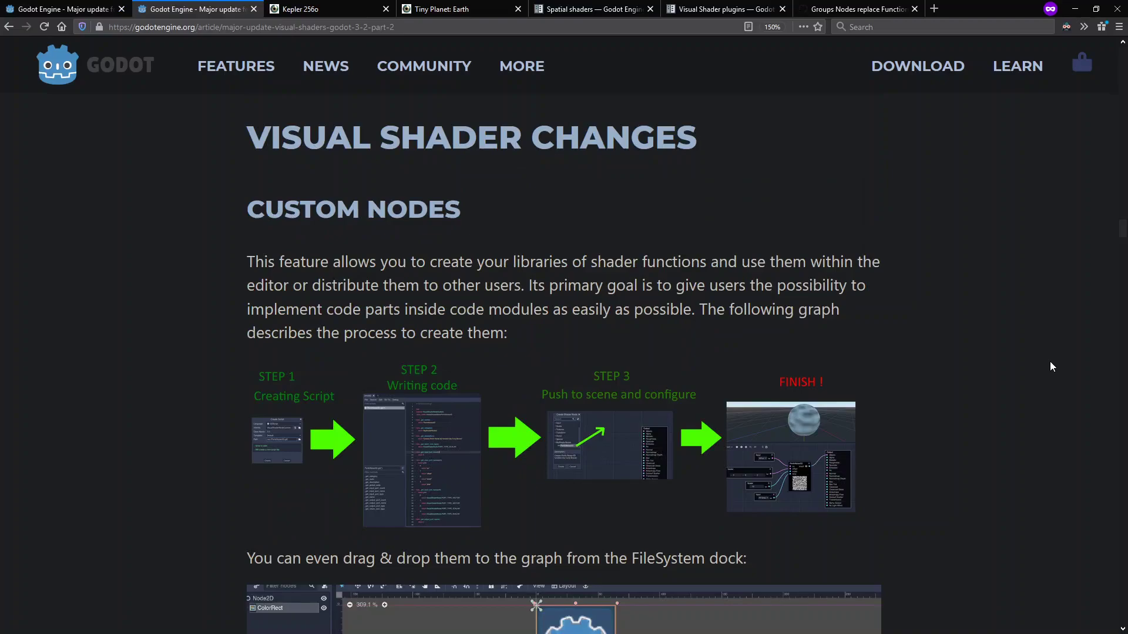
{"action": "key", "text": "ctrl+Tab"}
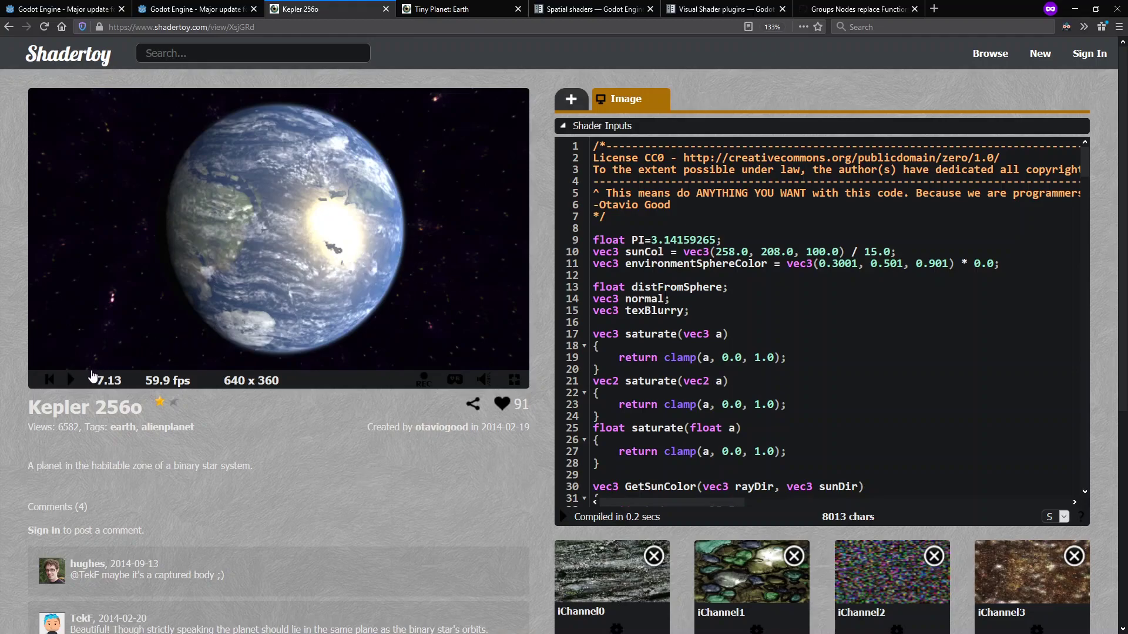
{"action": "left_click", "coordinate": [74, 380]}
{"action": "left_click", "coordinate": [75, 381]}
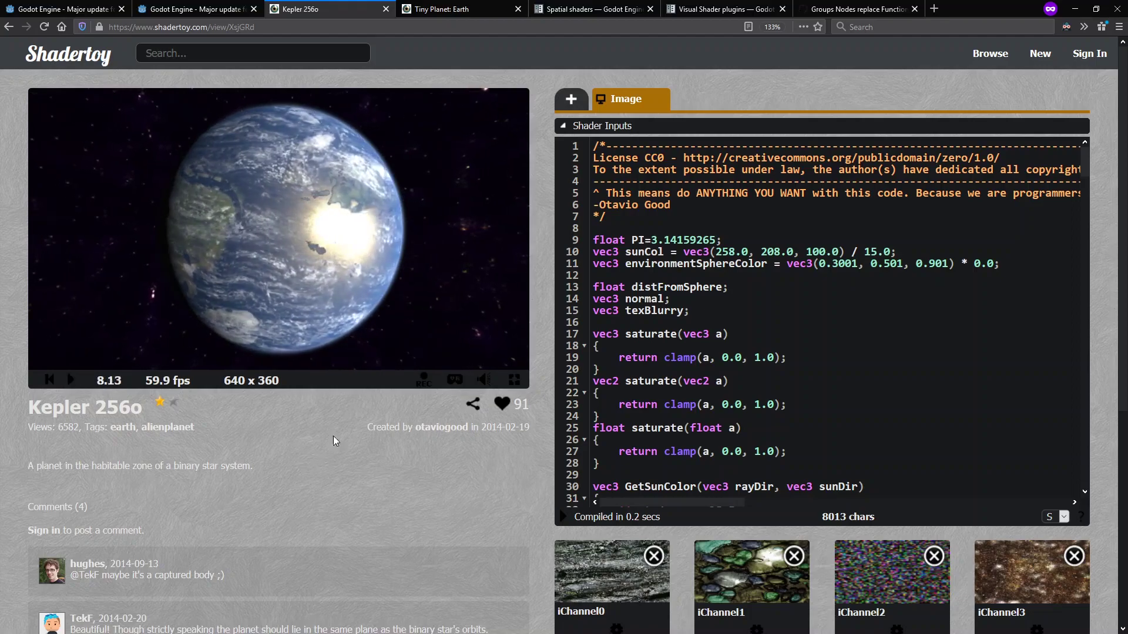
{"action": "key", "text": "ctrl+Tab"}
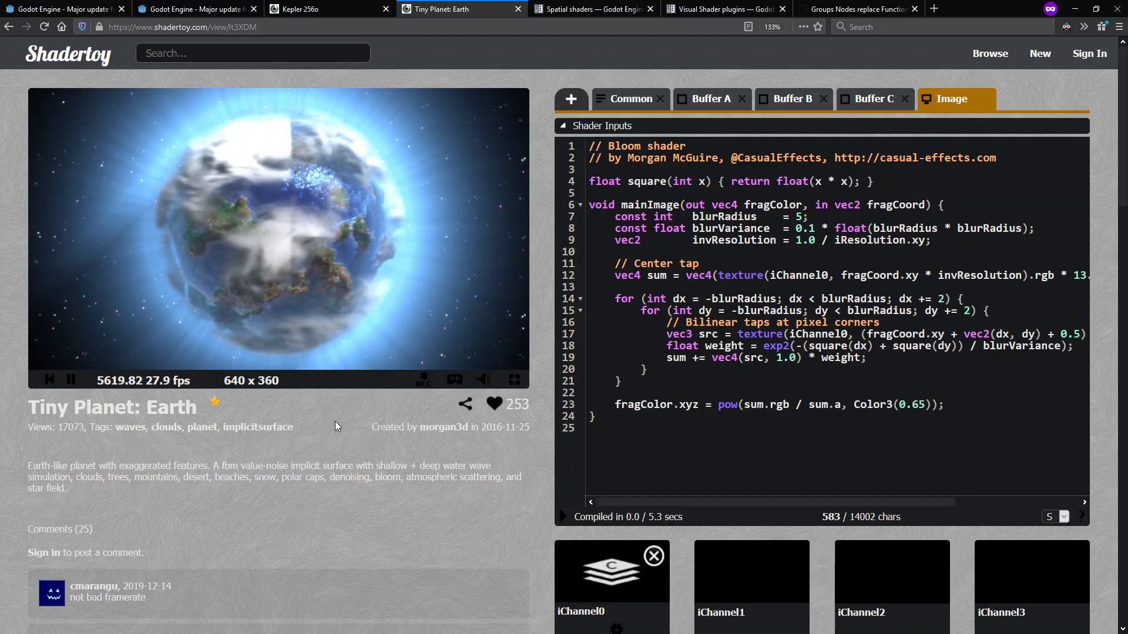
Switch to the Godot editor, create a 3D scene root, and add a CSGSphere node under it
{"action": "key", "text": "alt+Tab"}
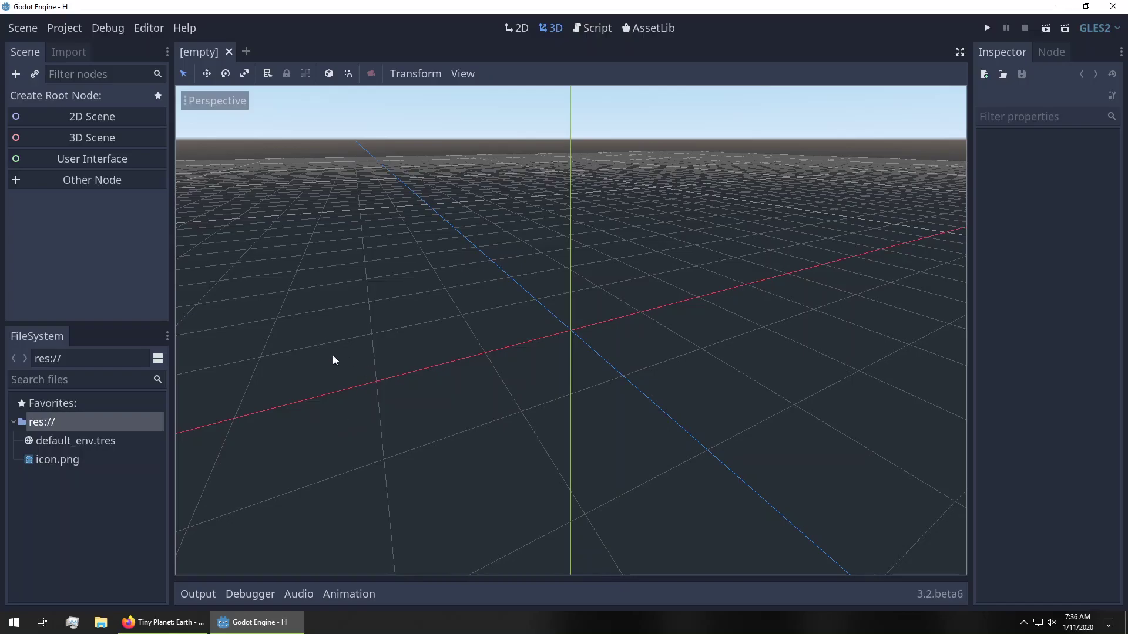
{"action": "left_click", "coordinate": [81, 138]}
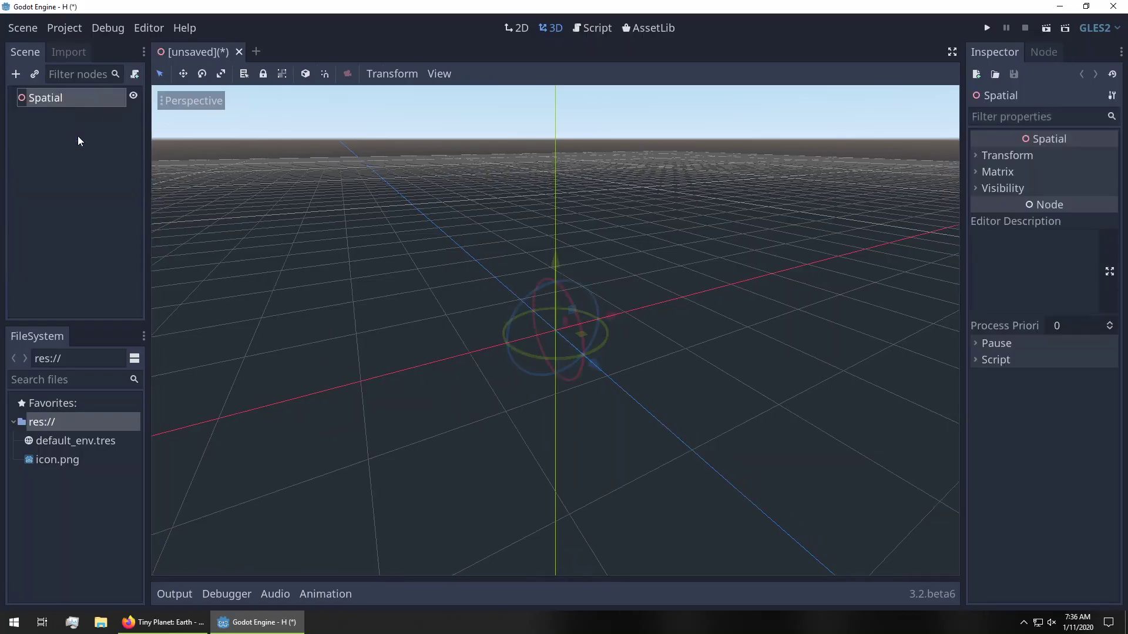
{"action": "left_click", "coordinate": [16, 74]}
{"action": "type", "text": "sphere"}
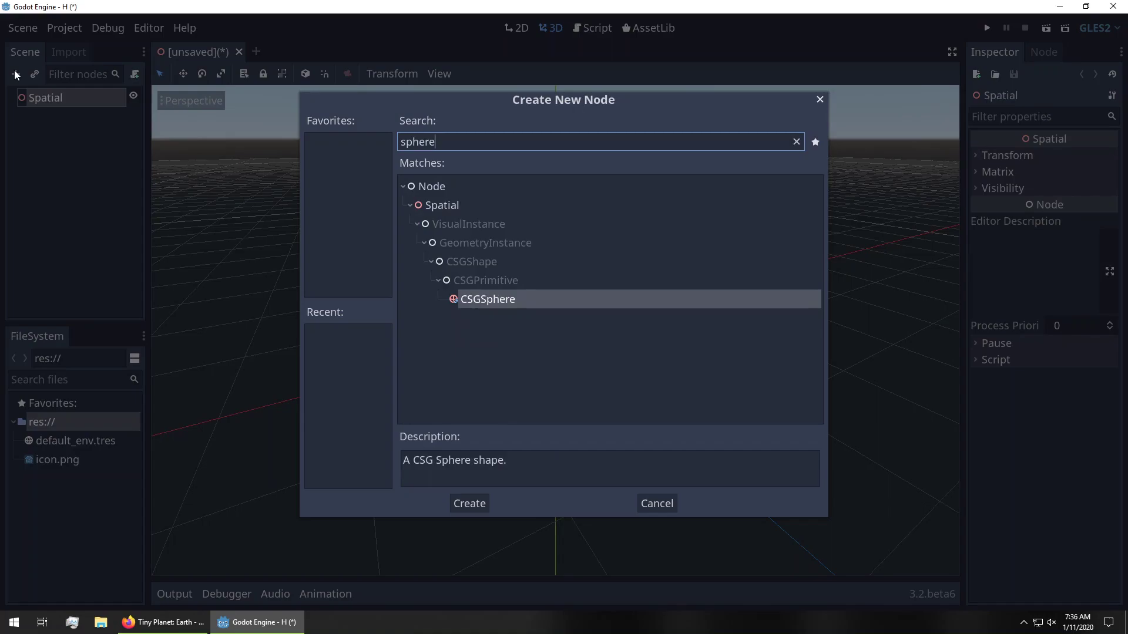
{"action": "key", "text": "Return"}
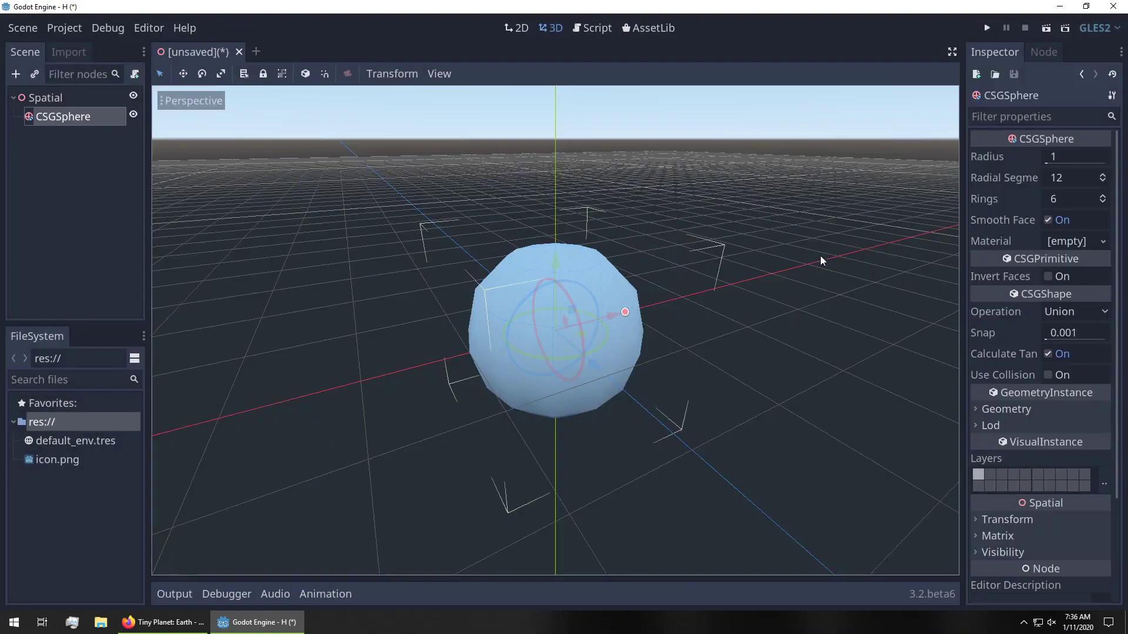
Set the sphere's radial segments to 32 and its rings to 16
{"action": "left_click", "coordinate": [1057, 177]}
{"action": "type", "text": "32"}
{"action": "key", "text": "Tab"}
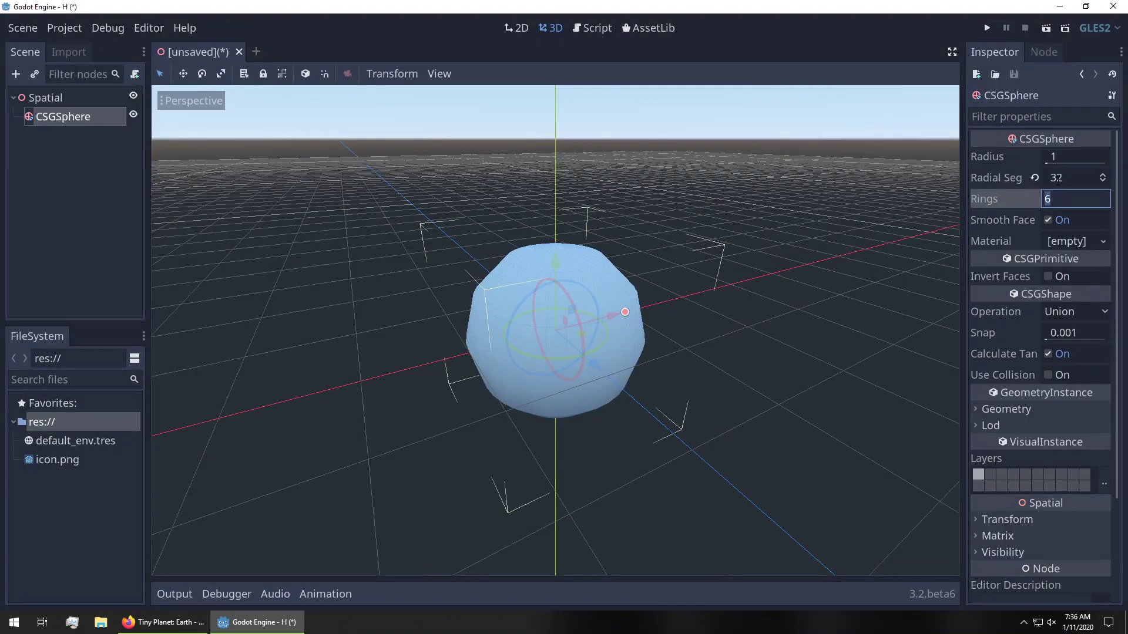
{"action": "type", "text": "16"}
{"action": "key", "text": "Tab"}
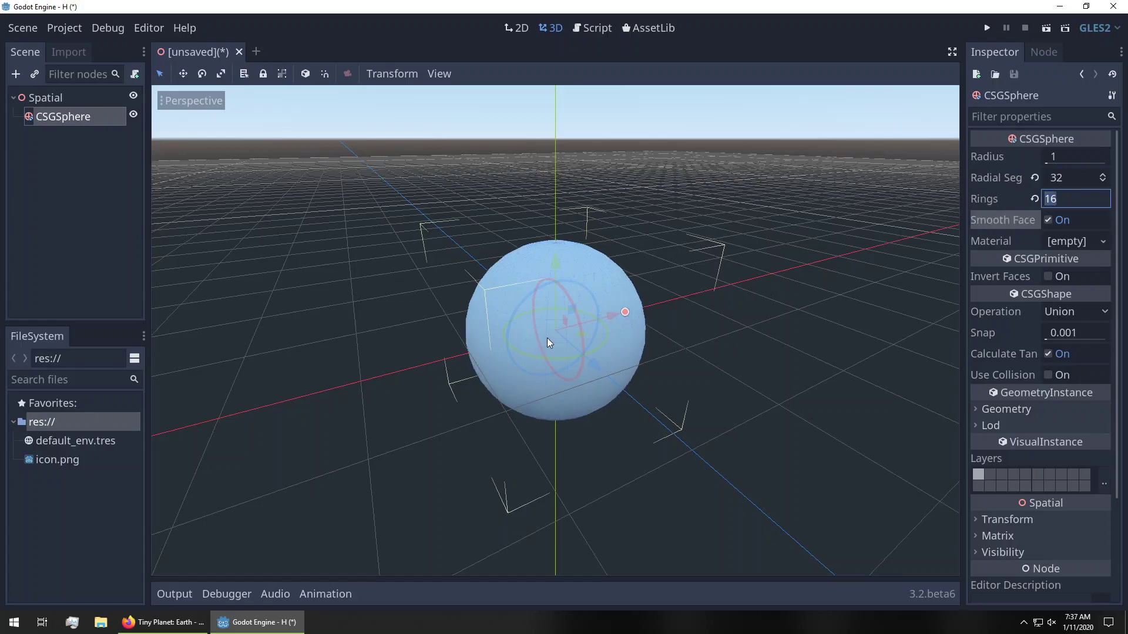
In default_env.tres, set the background mode to Custom Color and the ambient light color to white (ffffff)
{"action": "left_click", "coordinate": [97, 439]}
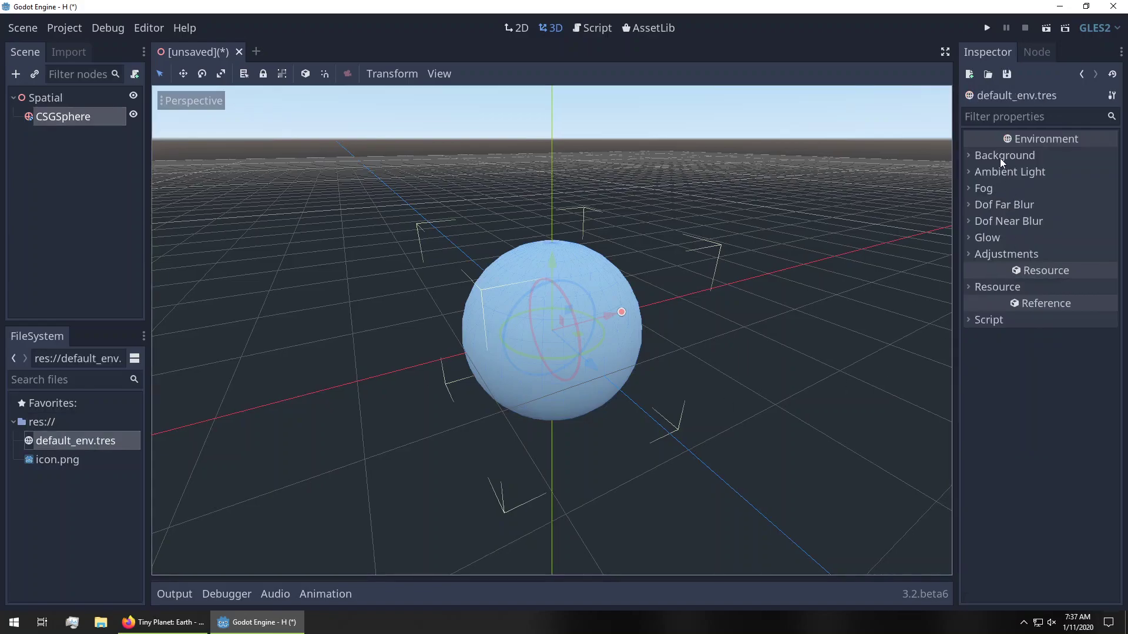
{"action": "left_click", "coordinate": [1000, 156]}
{"action": "left_click", "coordinate": [1075, 178]}
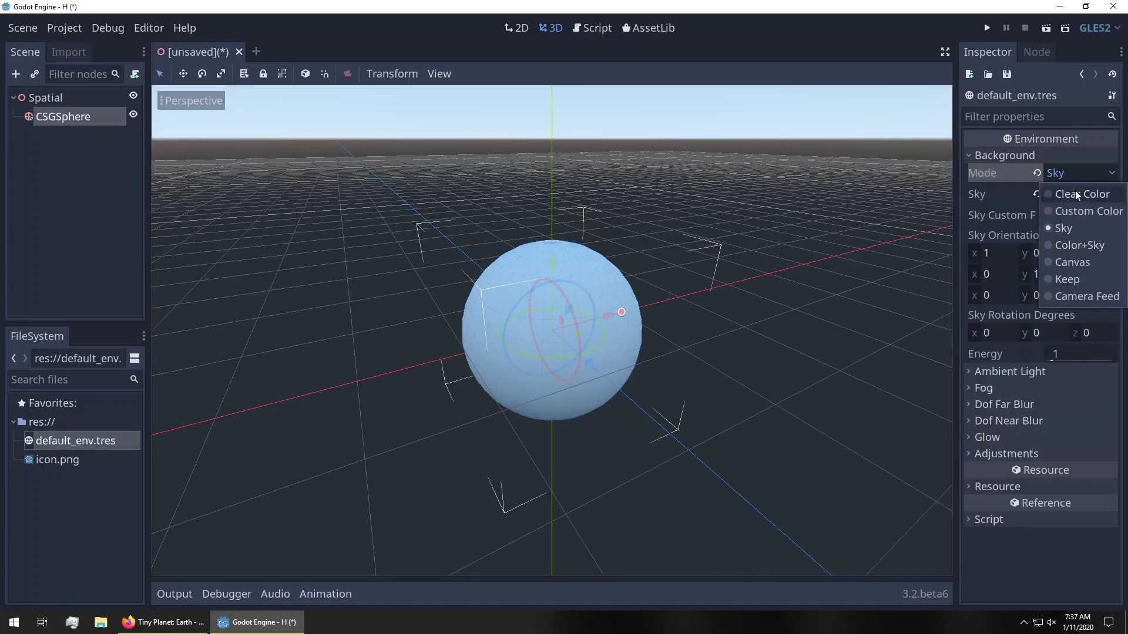
{"action": "left_click", "coordinate": [1074, 206]}
{"action": "left_click", "coordinate": [1011, 234]}
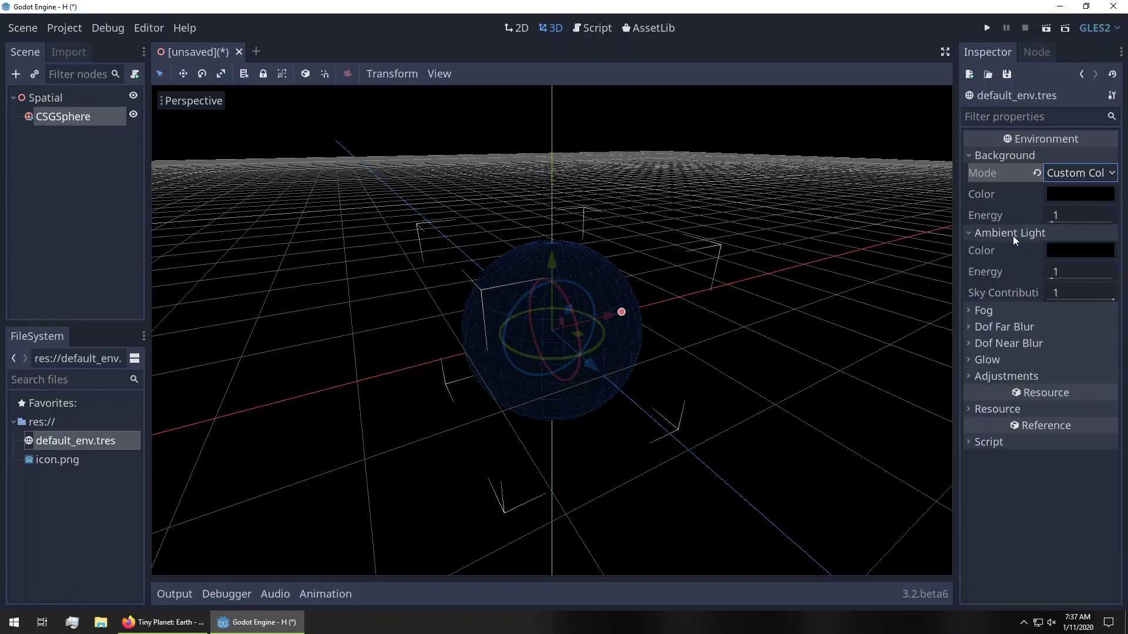
{"action": "left_click", "coordinate": [1061, 254]}
{"action": "left_click_drag", "start_coordinate": [930, 109], "coordinate": [857, 15]}
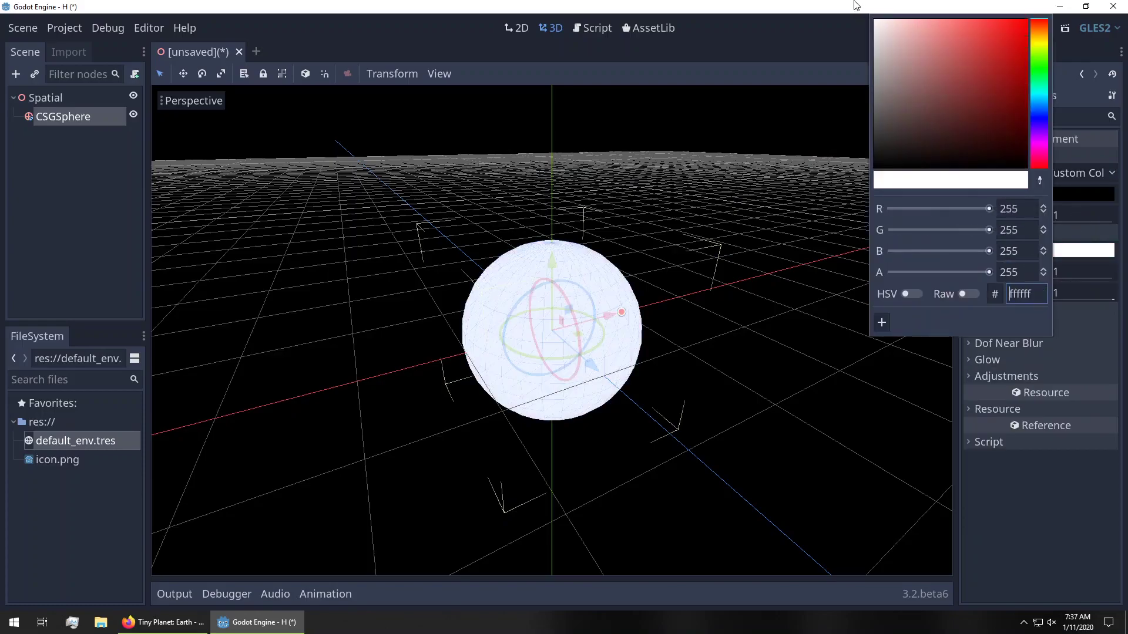
{"action": "left_click", "coordinate": [890, 464]}
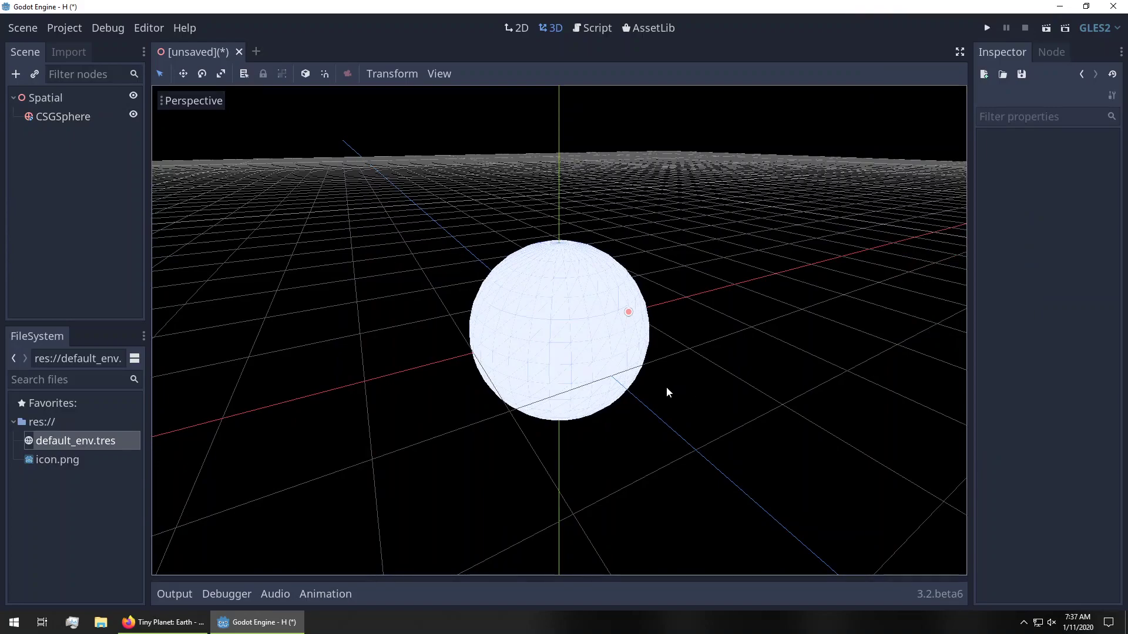
Save the scene as planet.tscn in the project root
{"action": "key", "text": "ctrl+s"}
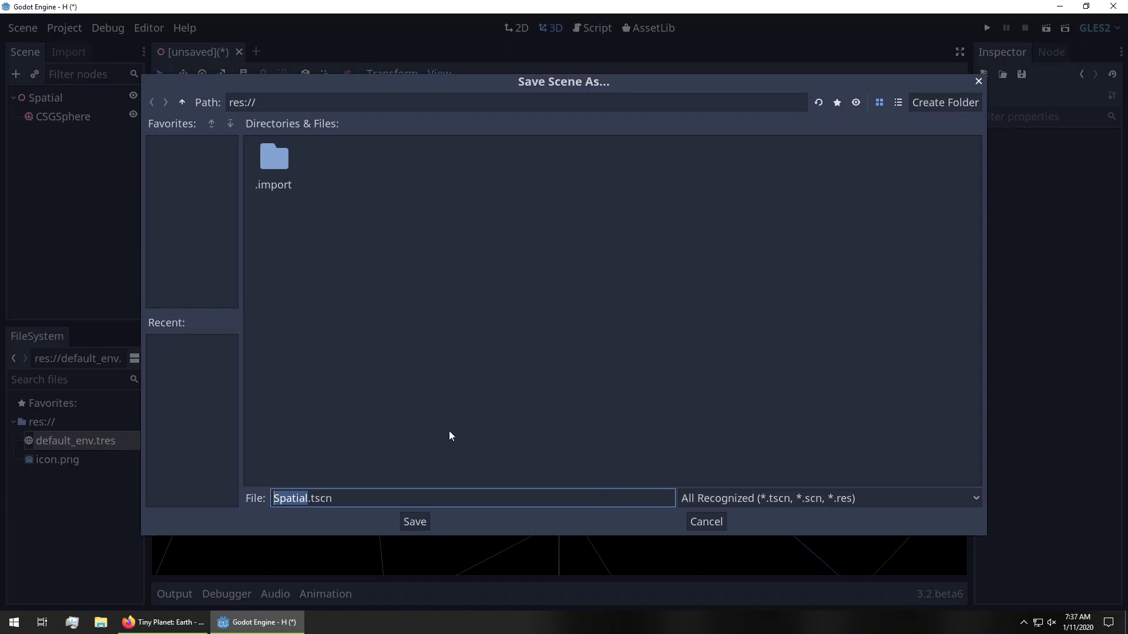
{"action": "type", "text": "planet"}
{"action": "key", "text": "Return"}
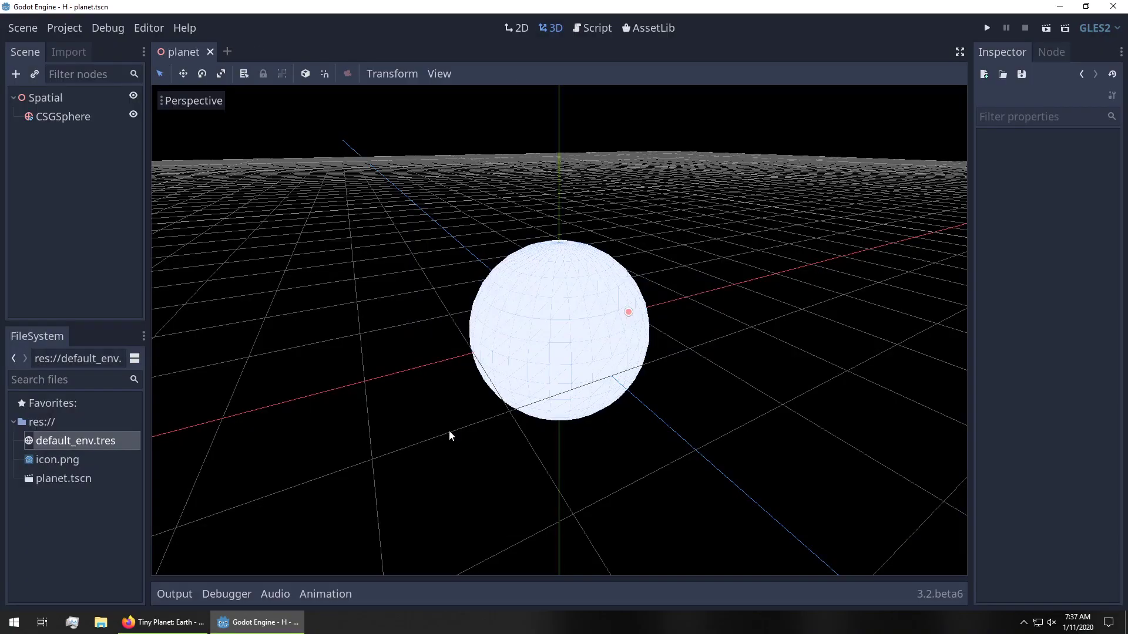
Create a new ShaderMaterial resource in the project root and save it as planet_material.tres
{"action": "right_click", "coordinate": [49, 517]}
{"action": "left_click", "coordinate": [108, 579]}
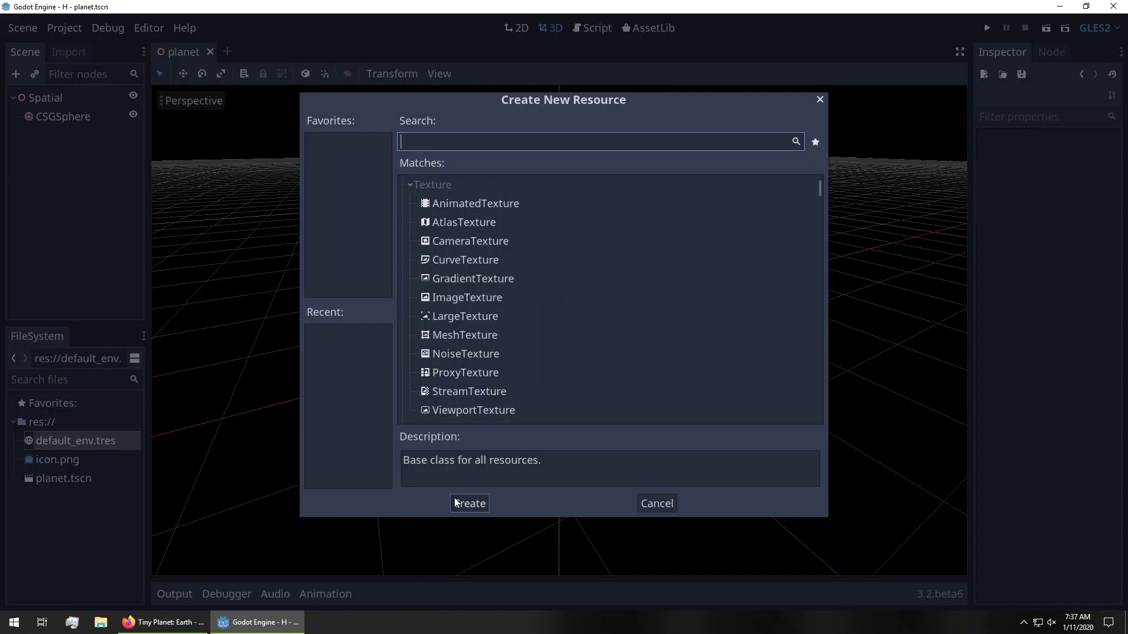
{"action": "type", "text": "mater"}
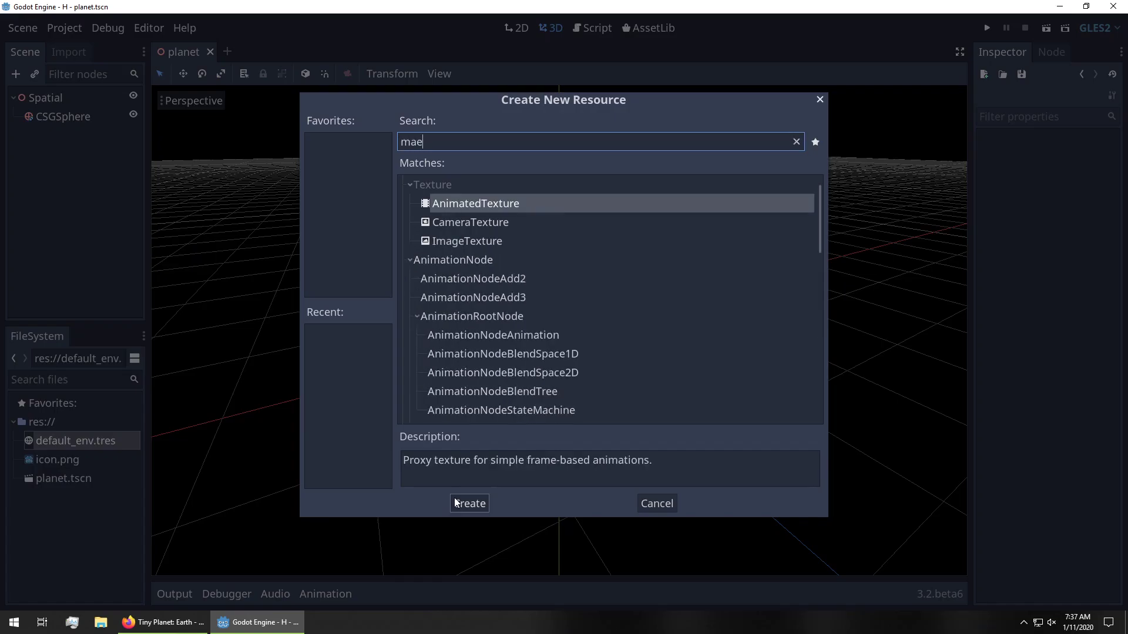
{"action": "type", "text": "i"}
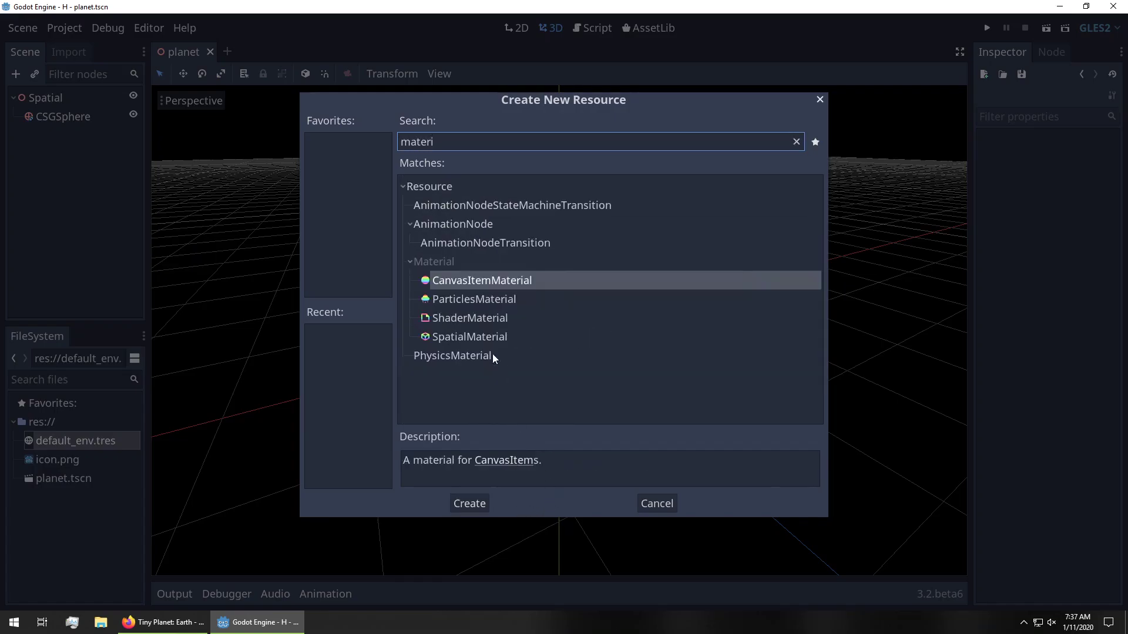
{"action": "double_click", "coordinate": [483, 320]}
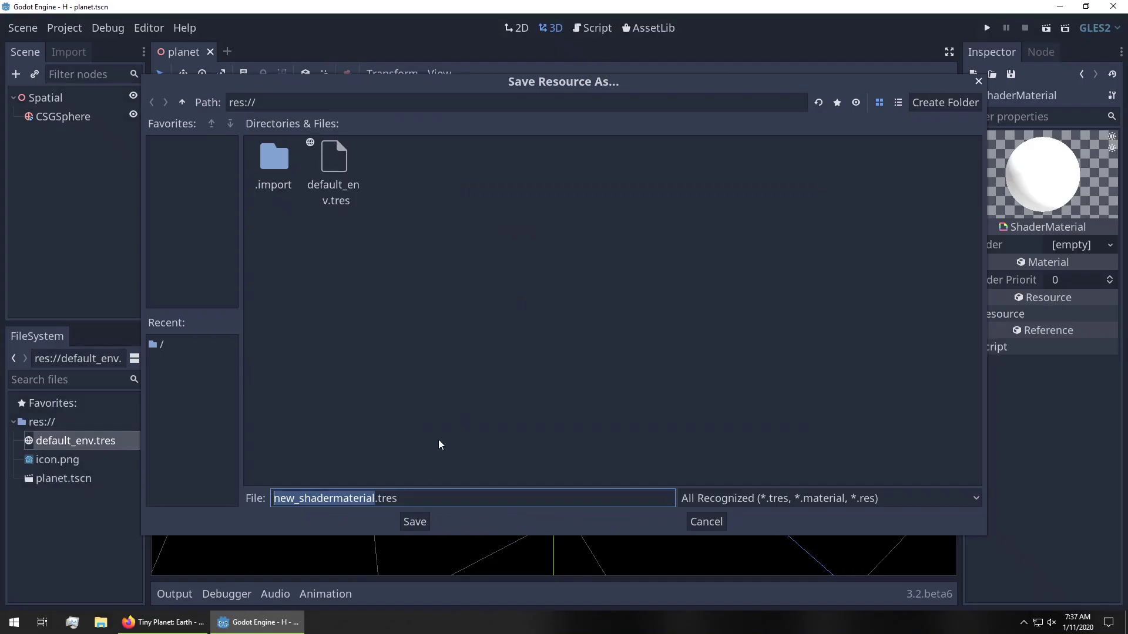
{"action": "type", "text": "planet_mat"}
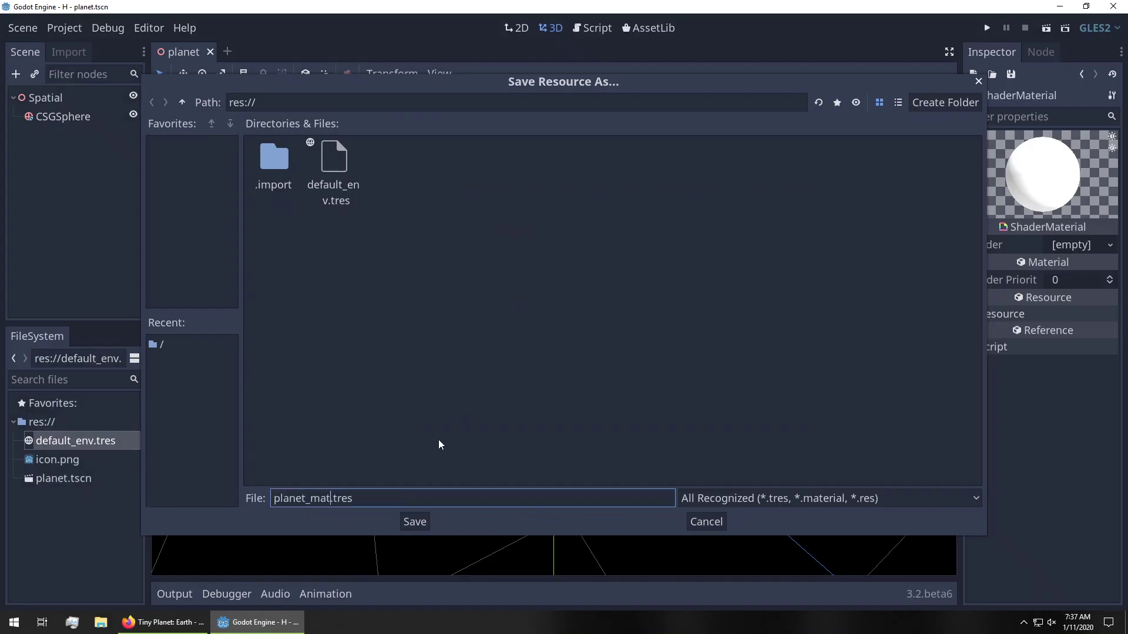
{"action": "type", "text": "erial"}
{"action": "key", "text": "Return"}
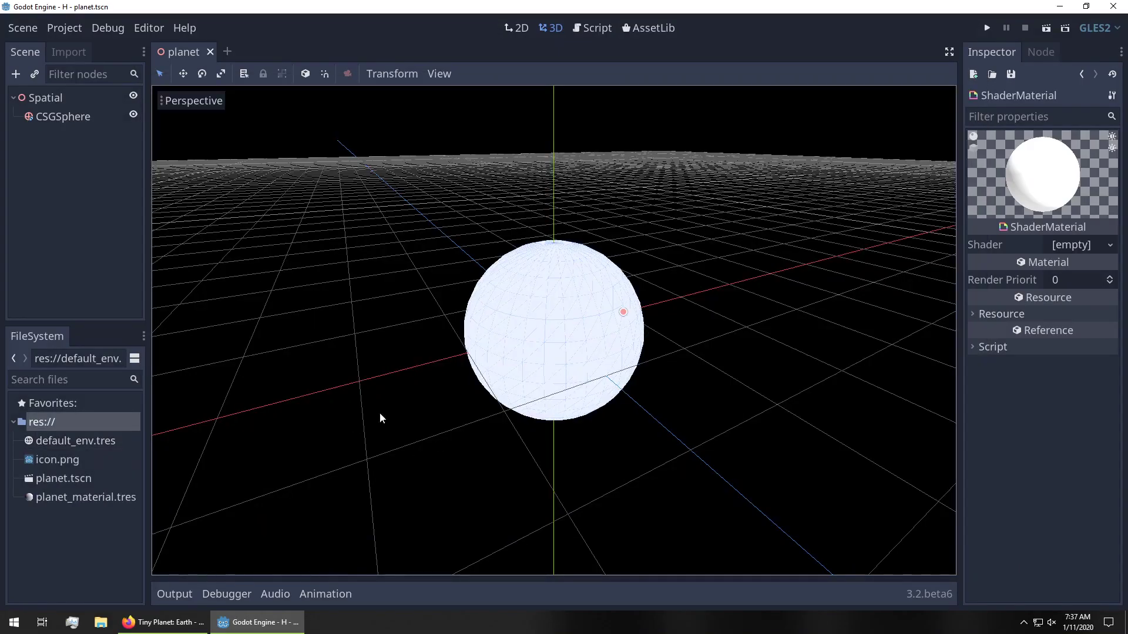
Assign planet_material.tres as the CSGSphere's material and save the scene
{"action": "left_click", "coordinate": [595, 309]}
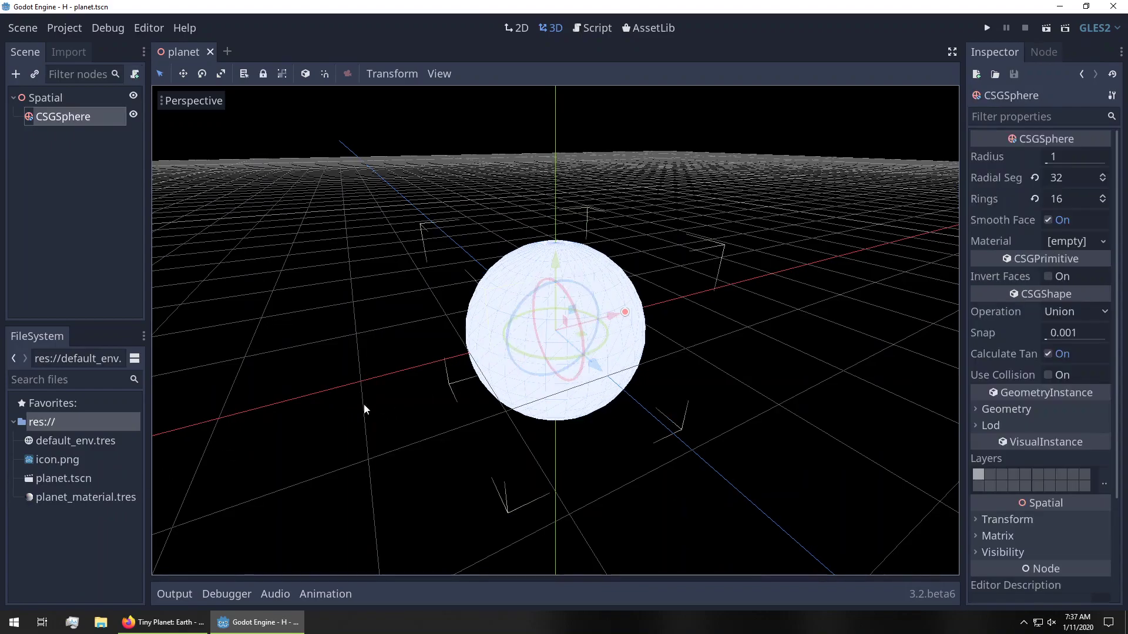
{"action": "left_click_drag", "start_coordinate": [91, 500], "coordinate": [1053, 246]}
{"action": "key", "text": "ctrl+s"}
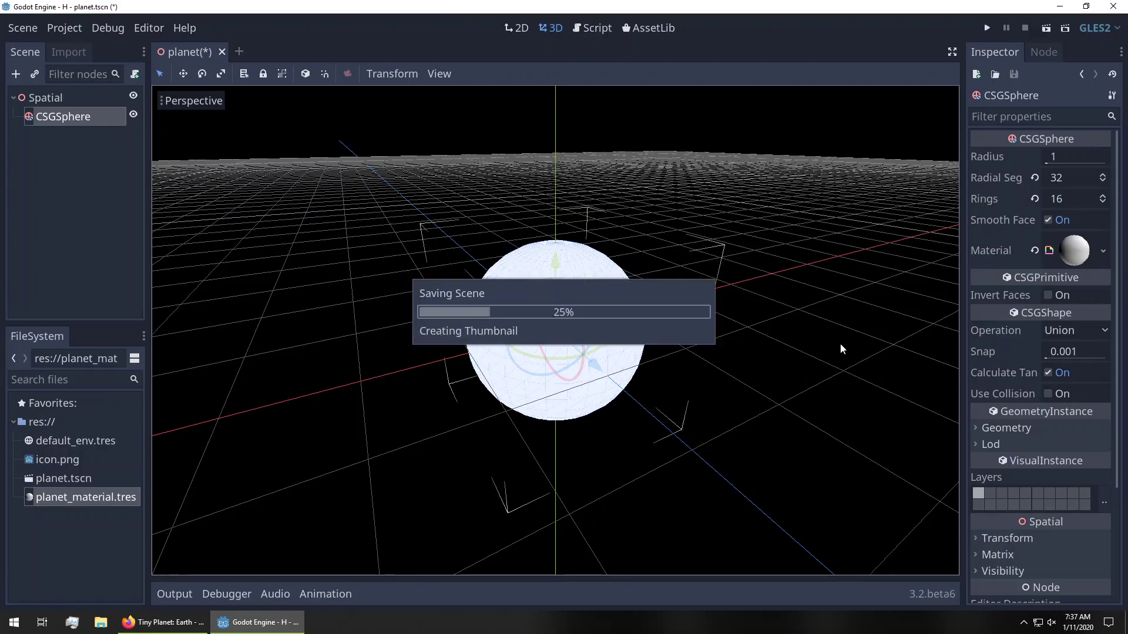
Give planet_material.tres a new VisualShader and open that shader for editing
{"action": "left_click", "coordinate": [1074, 250]}
{"action": "left_click", "coordinate": [1076, 247]}
{"action": "left_click", "coordinate": [1062, 284]}
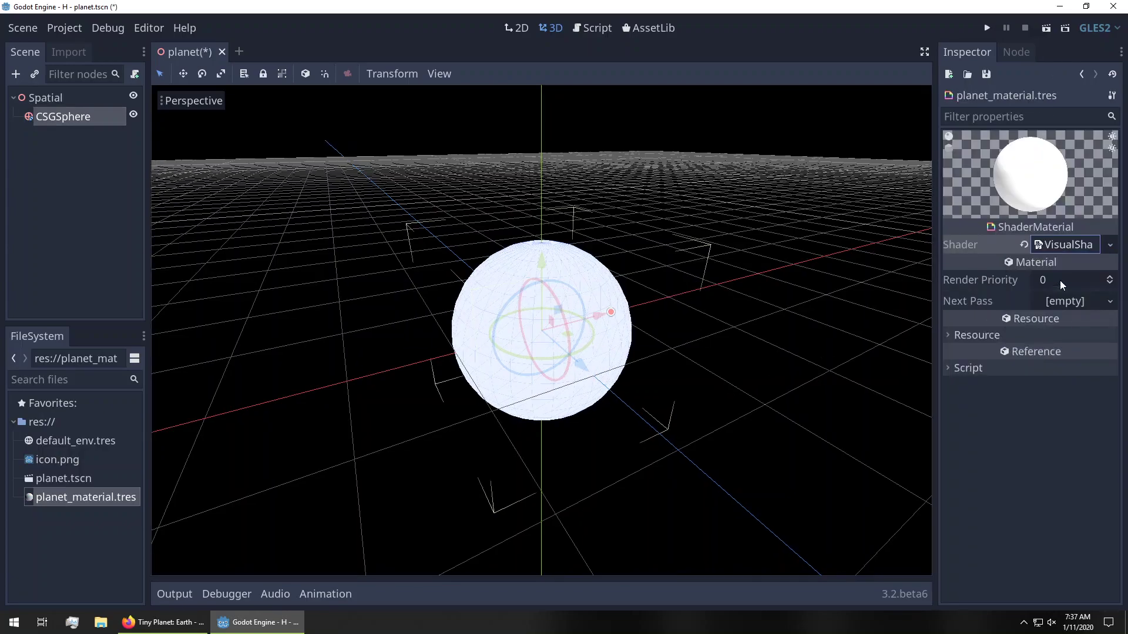
{"action": "left_click", "coordinate": [1055, 247]}
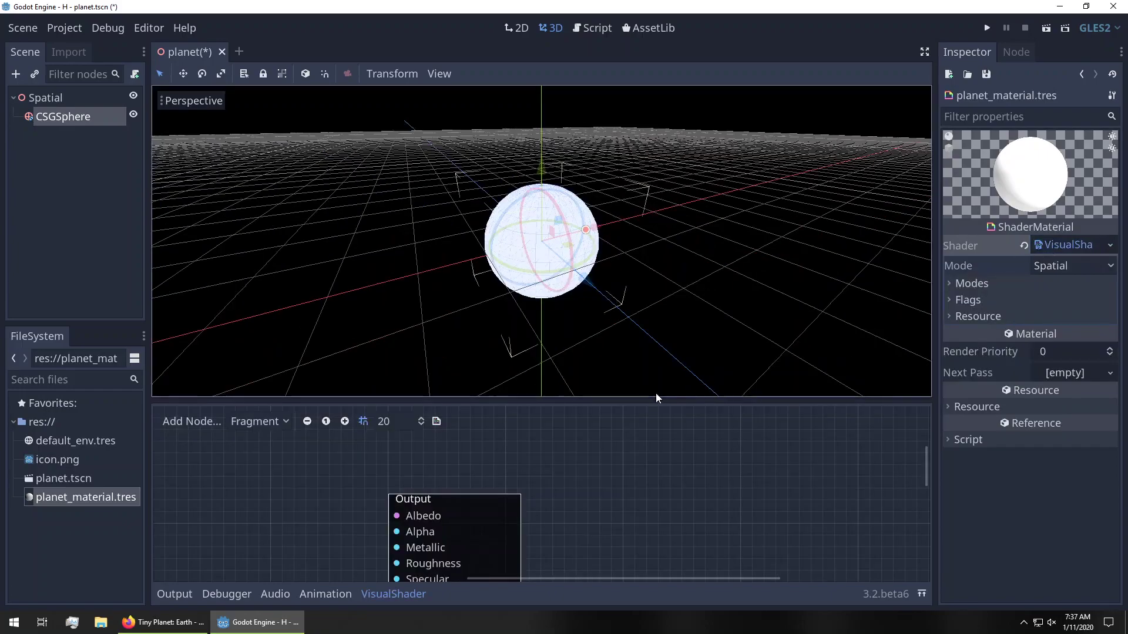
Enlarge the shader graph area, move the Output node aside to make room for inputs, and save
{"action": "left_click_drag", "start_coordinate": [587, 398], "coordinate": [589, 245]}
{"action": "scroll", "coordinate": [583, 205], "scroll_direction": "up", "scroll_amount": 5}
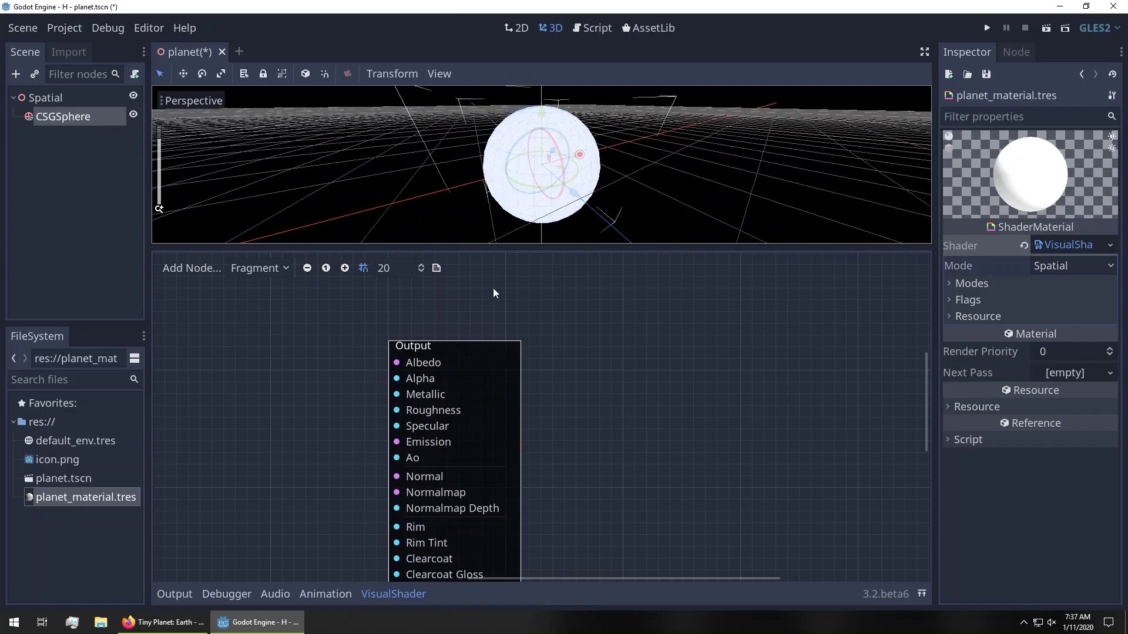
{"action": "left_click_drag", "start_coordinate": [457, 347], "coordinate": [785, 277]}
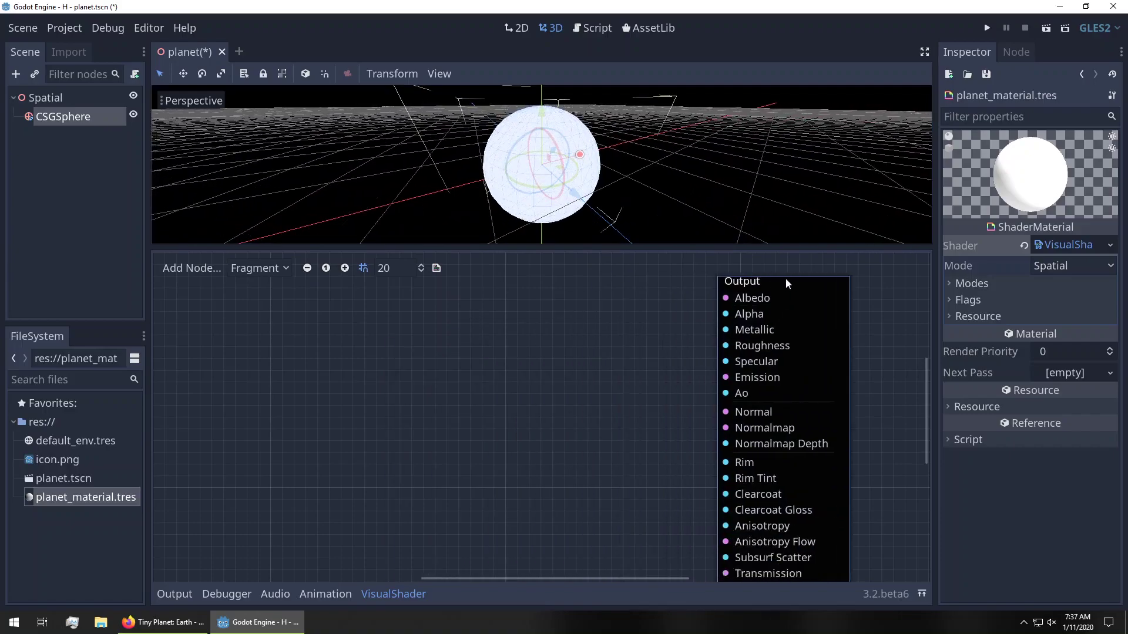
{"action": "key", "text": "ctrl+s"}
Add a ColorConstant node to the shader graph and connect its color output to the Output node's Albedo
{"action": "left_click", "coordinate": [184, 269]}
{"action": "left_click", "coordinate": [324, 303]}
{"action": "right_click", "coordinate": [567, 316]}
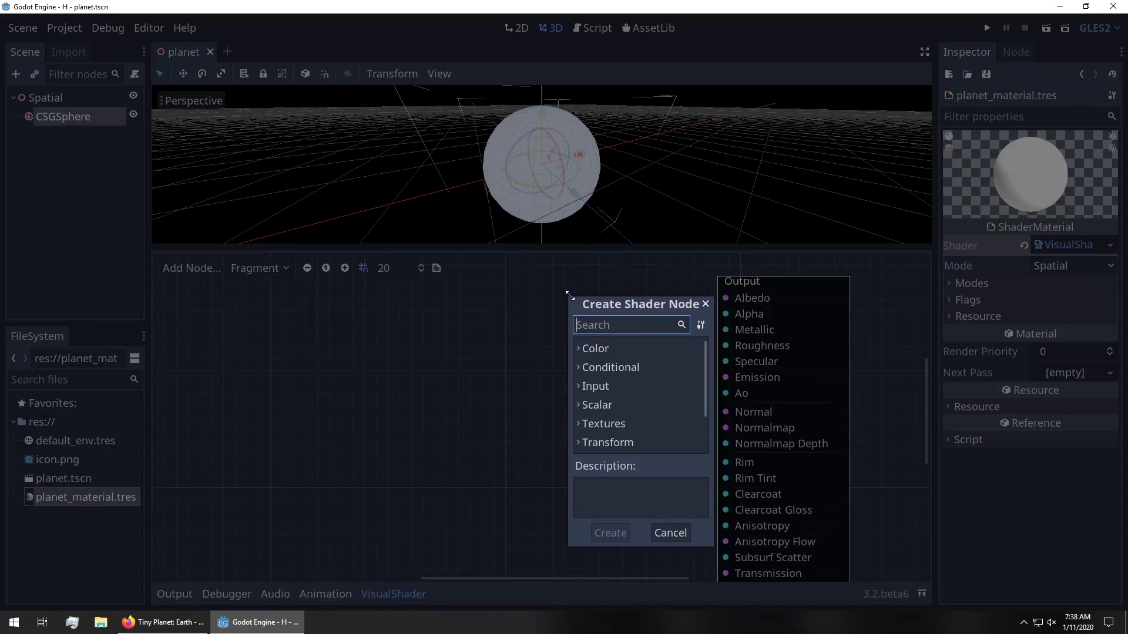
{"action": "left_click_drag", "start_coordinate": [562, 290], "coordinate": [432, 165]}
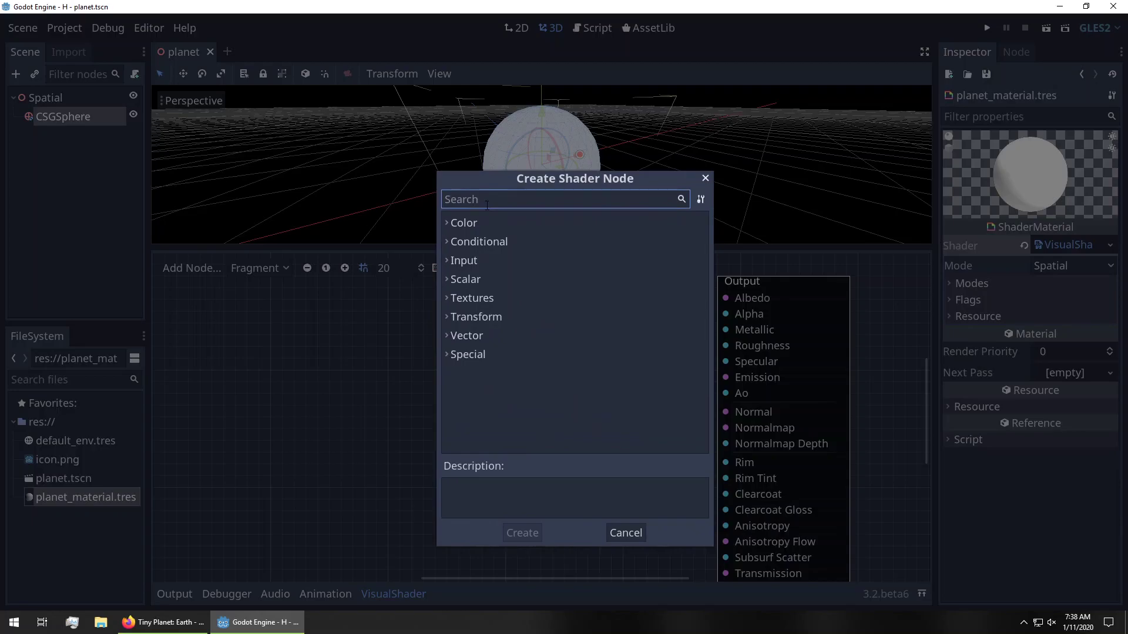
{"action": "type", "text": "color"}
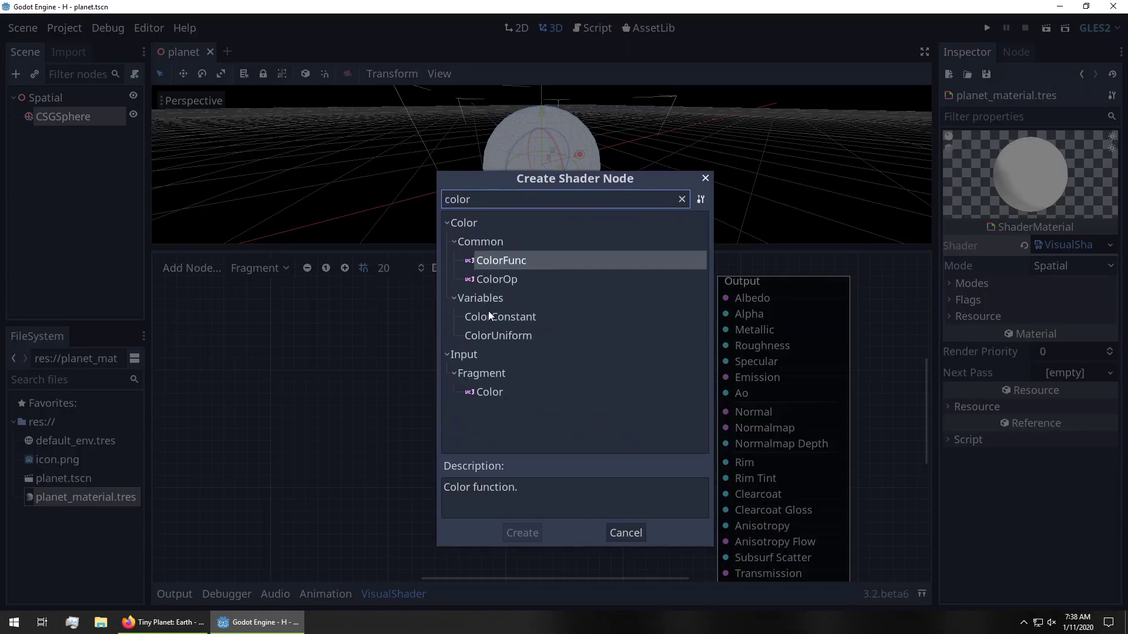
{"action": "double_click", "coordinate": [489, 316]}
{"action": "left_click_drag", "start_coordinate": [633, 334], "coordinate": [726, 298]}
Set the Color node to dark blue (1137a9) and save the scene
{"action": "left_click", "coordinate": [572, 325]}
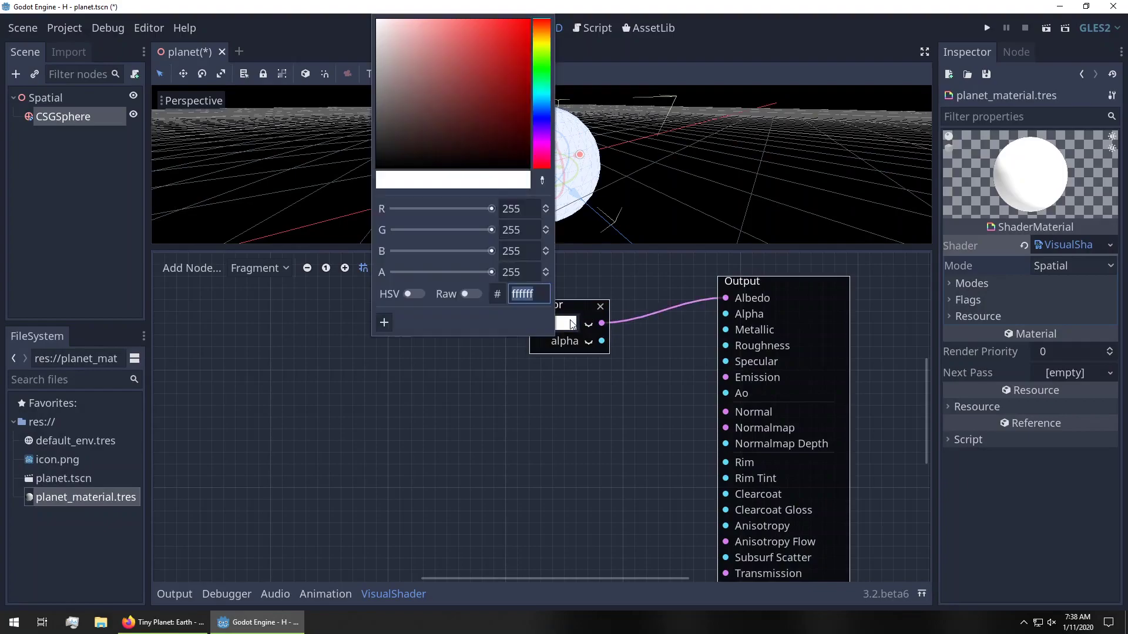
{"action": "left_click", "coordinate": [538, 113]}
{"action": "left_click_drag", "start_coordinate": [510, 52], "coordinate": [515, 69]}
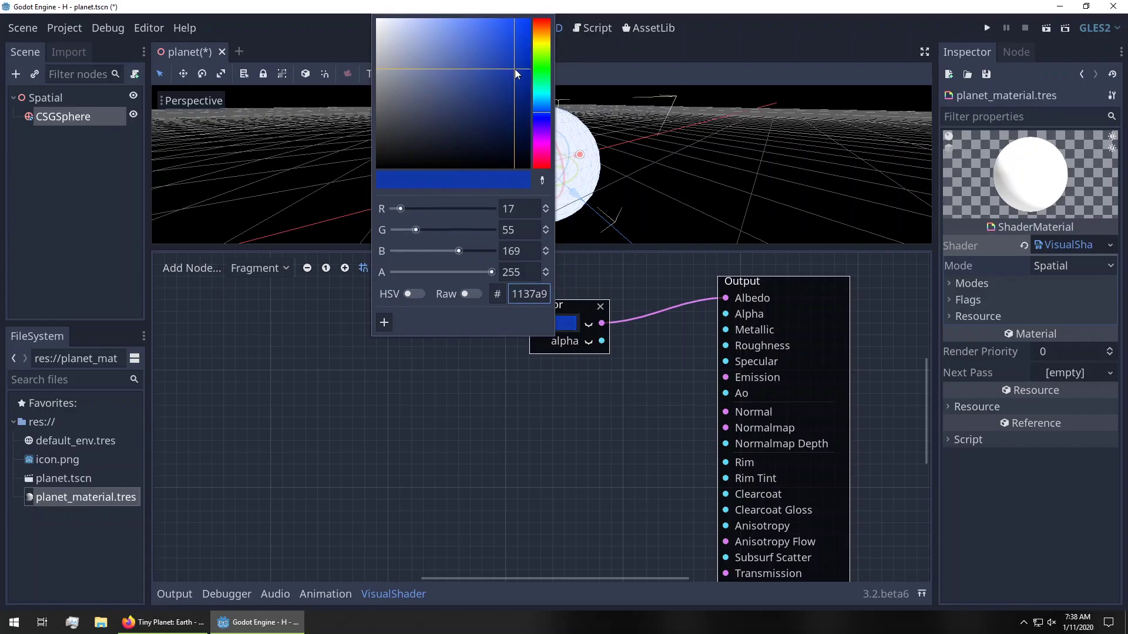
{"action": "left_click", "coordinate": [644, 396]}
{"action": "key", "text": "ctrl+s"}
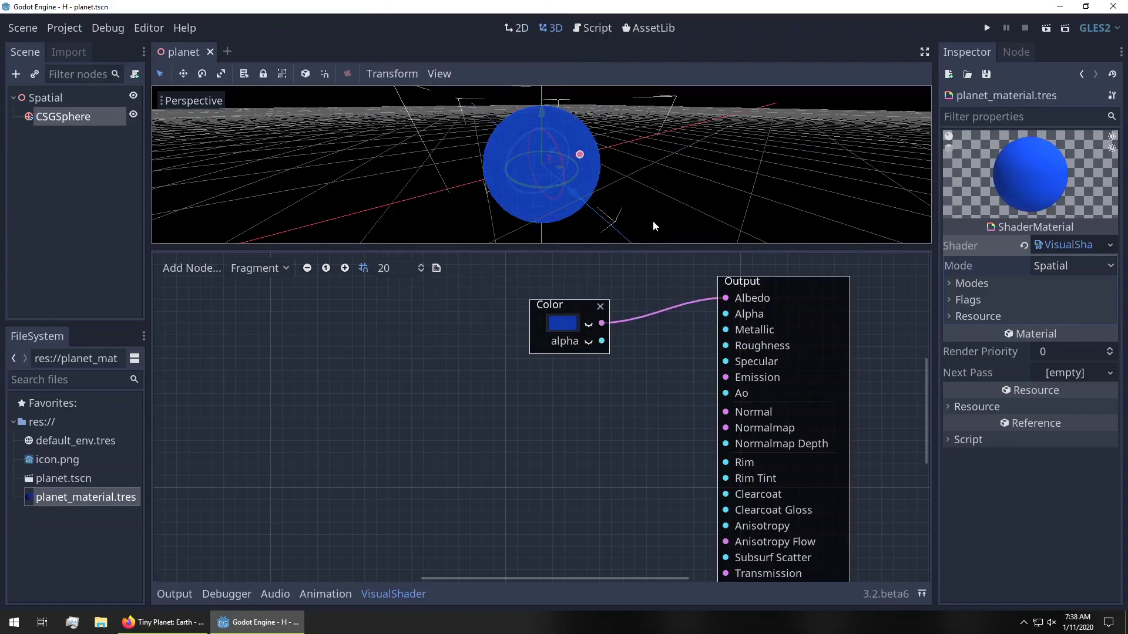
Examine the visual shader's generated code, especially the ALBEDO assignment, and look at the Tiny Planet: Earth reference in the browser
{"action": "left_click", "coordinate": [653, 191]}
{"action": "middle_click_drag", "start_coordinate": [683, 196], "coordinate": [582, 244]}
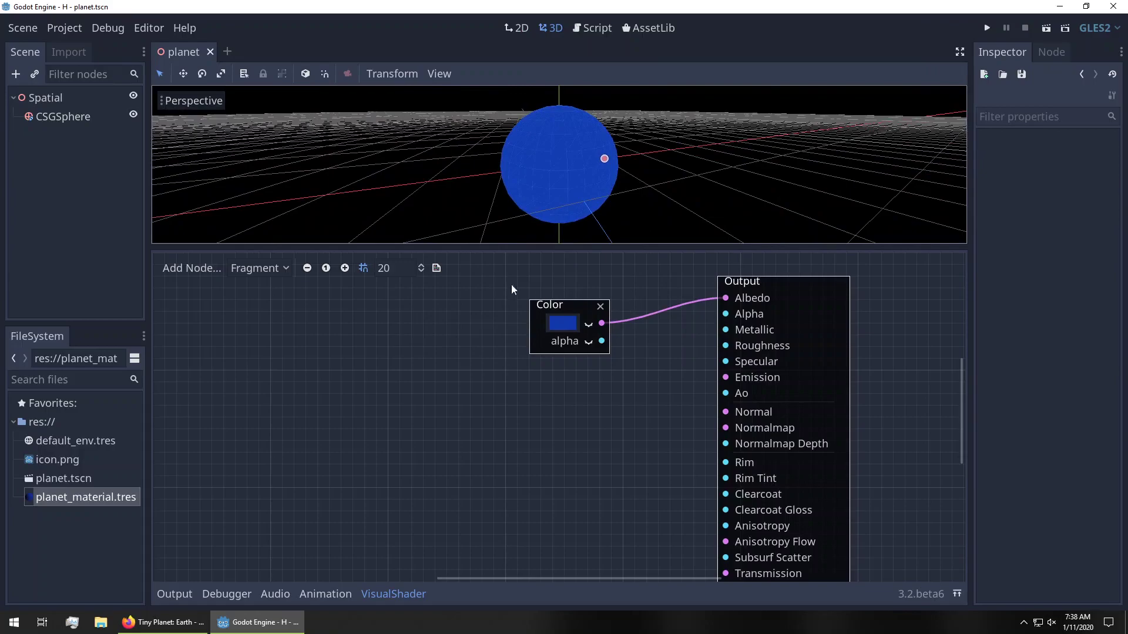
{"action": "left_click", "coordinate": [437, 269]}
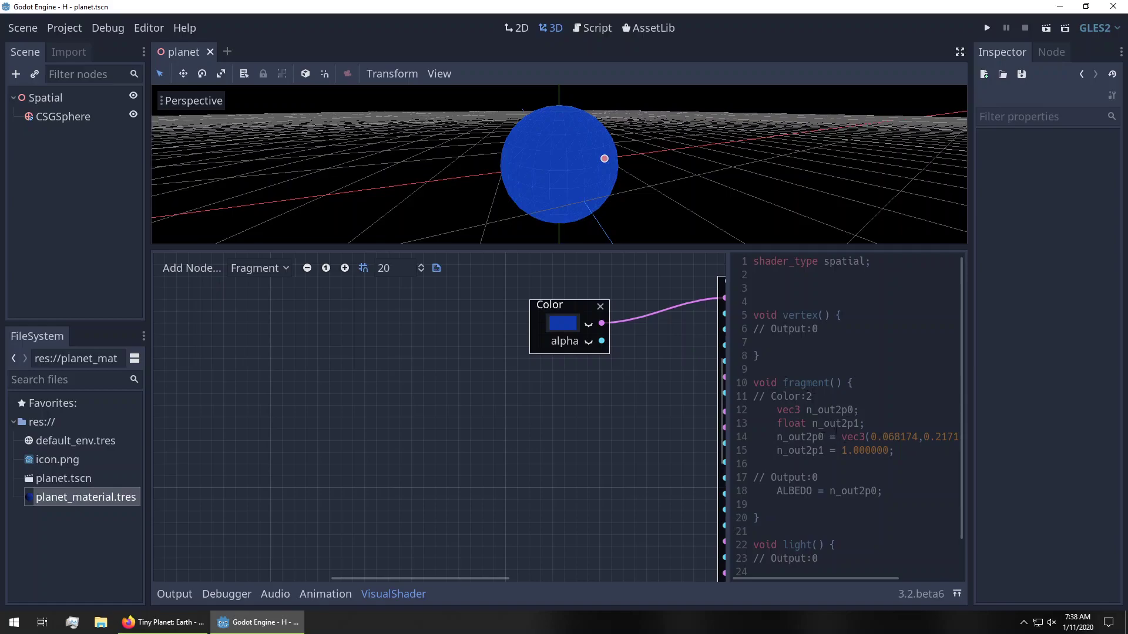
{"action": "left_click_drag", "start_coordinate": [918, 437], "coordinate": [859, 436]}
{"action": "left_click", "coordinate": [874, 458]}
{"action": "left_click_drag", "start_coordinate": [787, 494], "coordinate": [818, 494]}
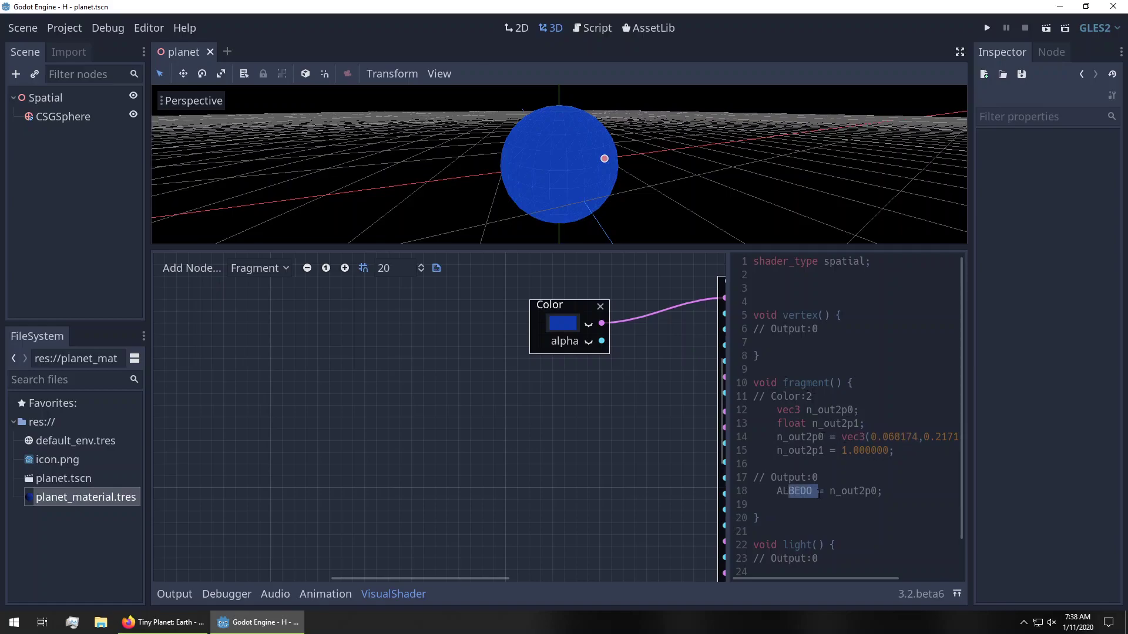
{"action": "left_click", "coordinate": [440, 268]}
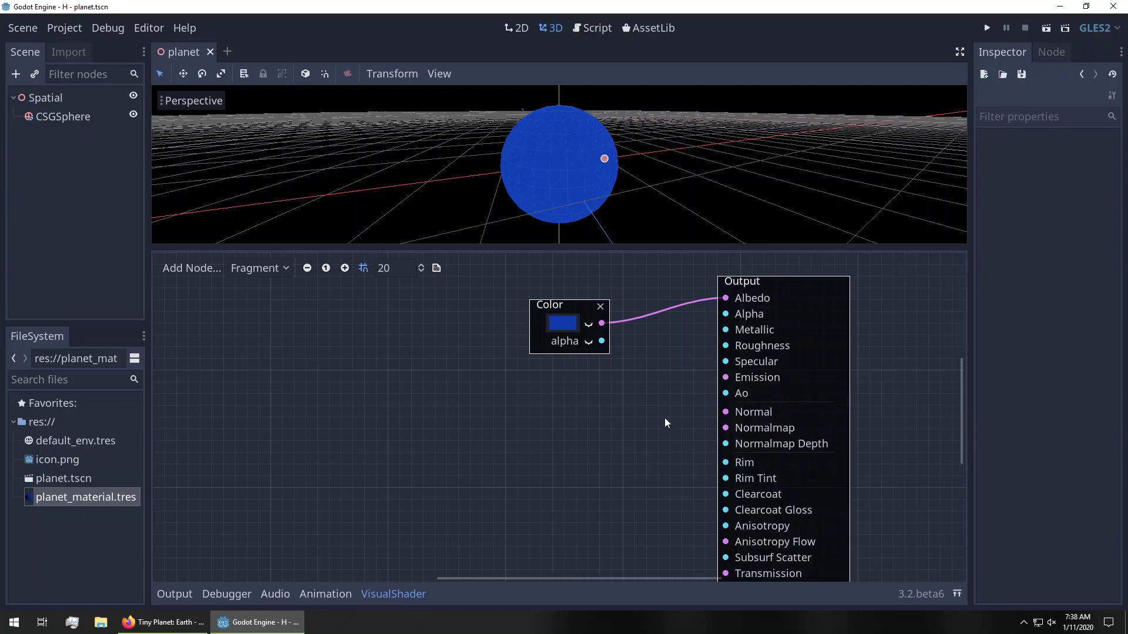
{"action": "key", "text": "alt+Tab"}
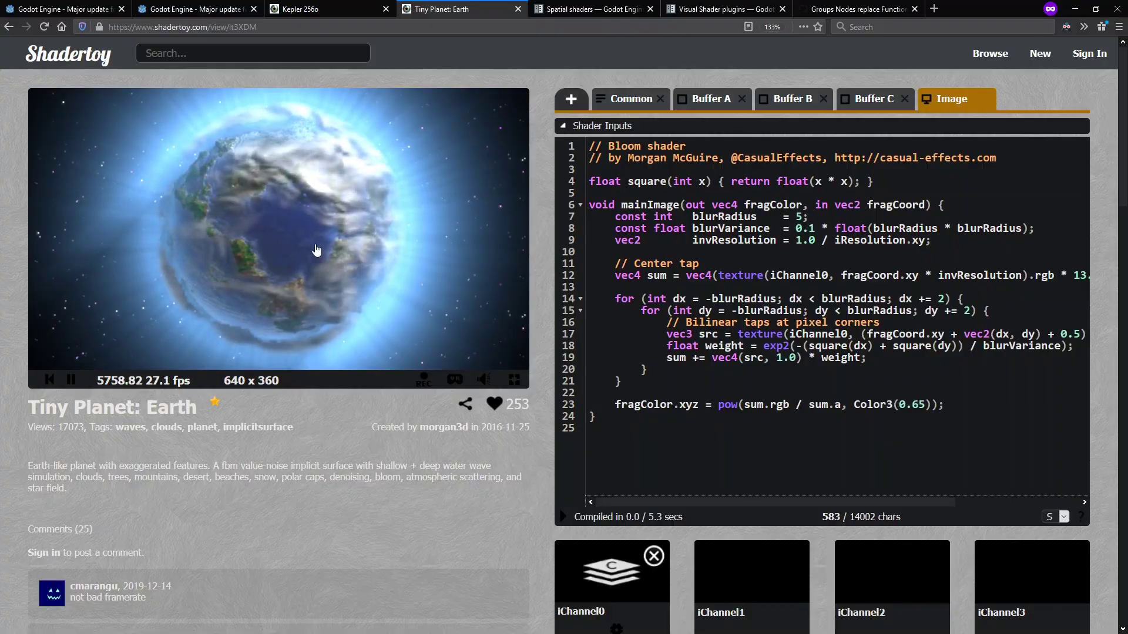
{"action": "key", "text": "alt+Tab"}
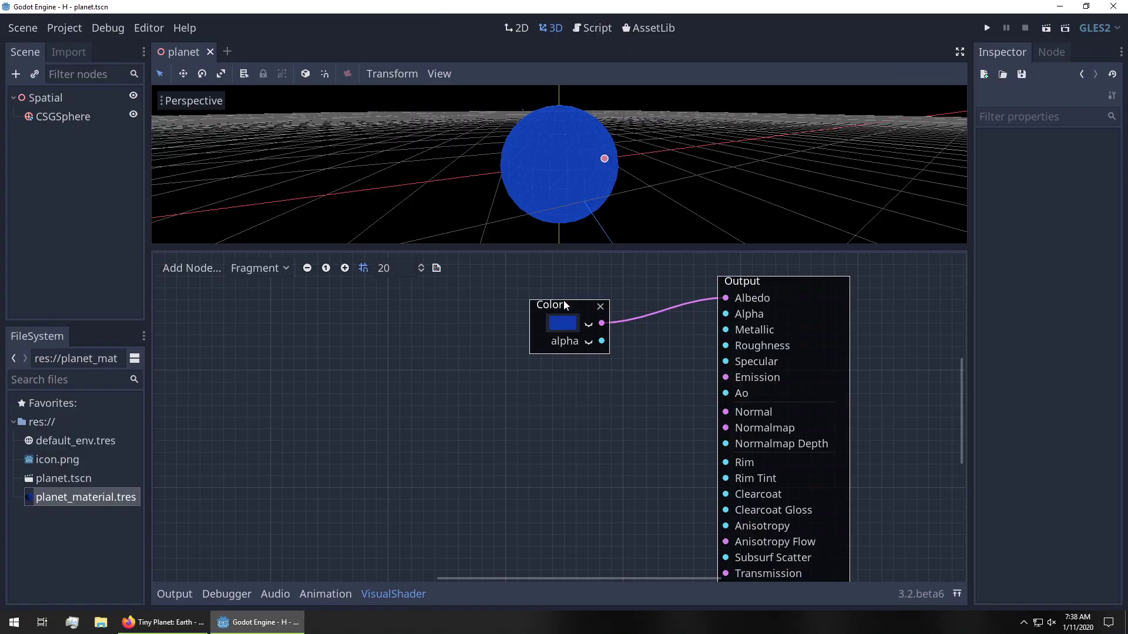
Move the Color node aside and add a Texture node below it with a new NoiseTexture as its texture
{"action": "left_click_drag", "start_coordinate": [564, 302], "coordinate": [482, 279]}
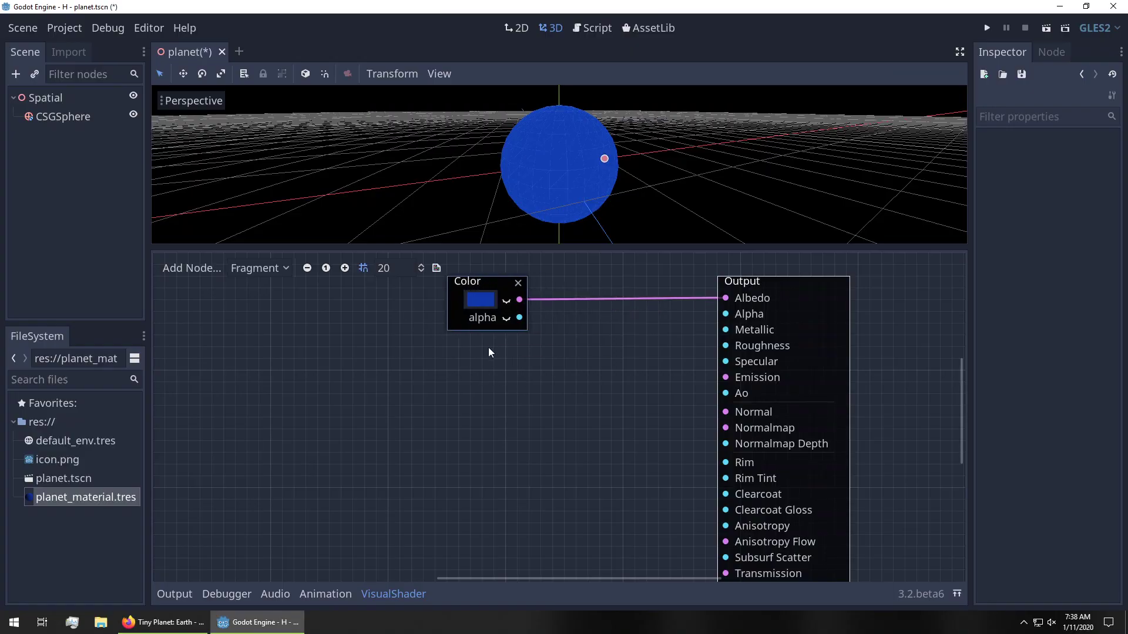
{"action": "right_click", "coordinate": [527, 364]}
{"action": "type", "text": "texture"}
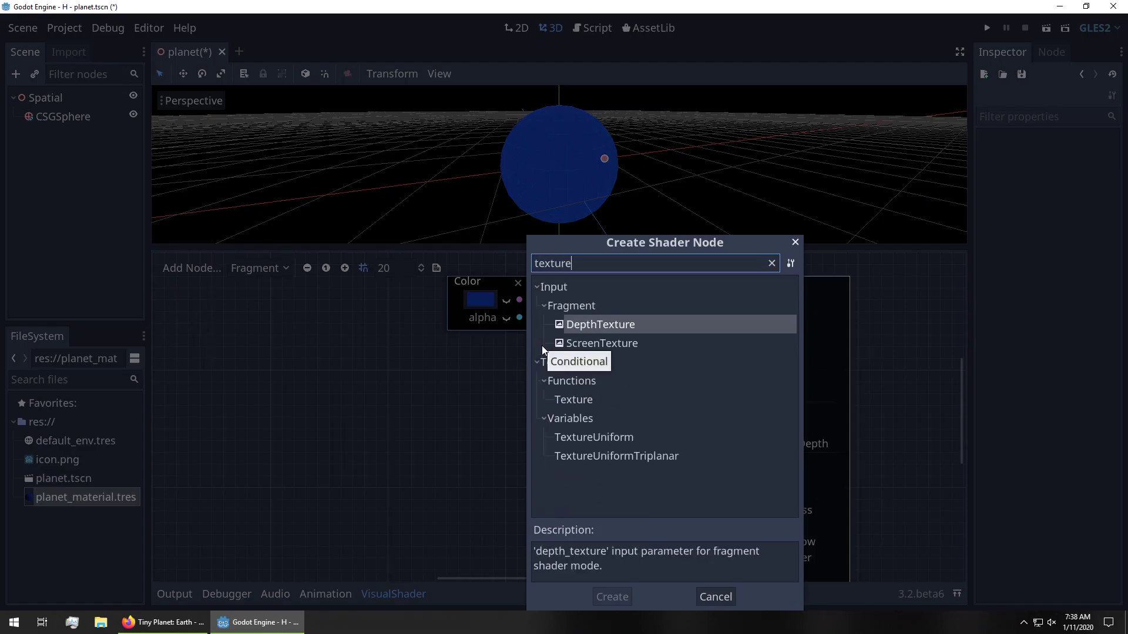
{"action": "double_click", "coordinate": [573, 398]}
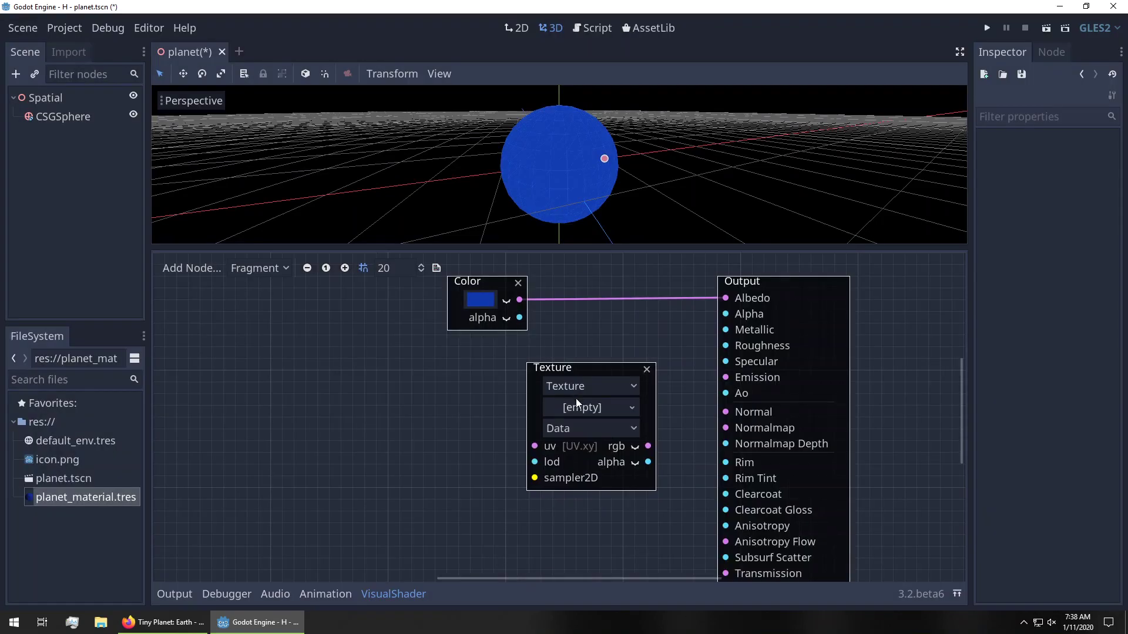
{"action": "left_click", "coordinate": [579, 404]}
{"action": "left_click", "coordinate": [562, 515]}
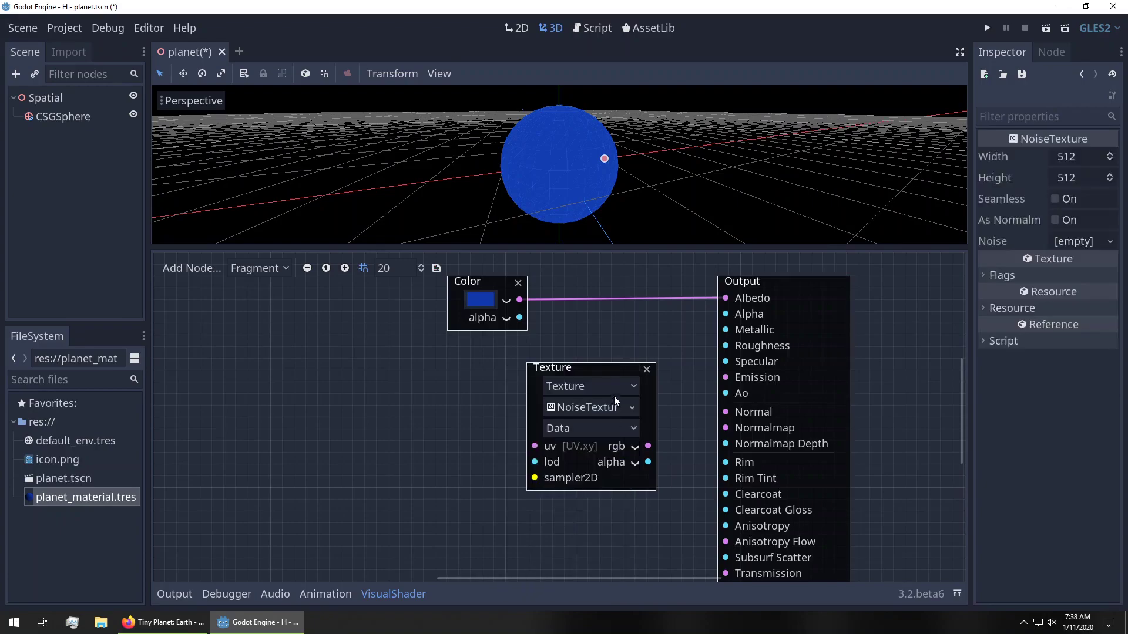
Give the NoiseTexture a new OpenSimplexNoise and connect the Texture node's rgb output to the Output node's Albedo
{"action": "left_click_drag", "start_coordinate": [602, 370], "coordinate": [569, 366]}
{"action": "left_click", "coordinate": [1078, 242]}
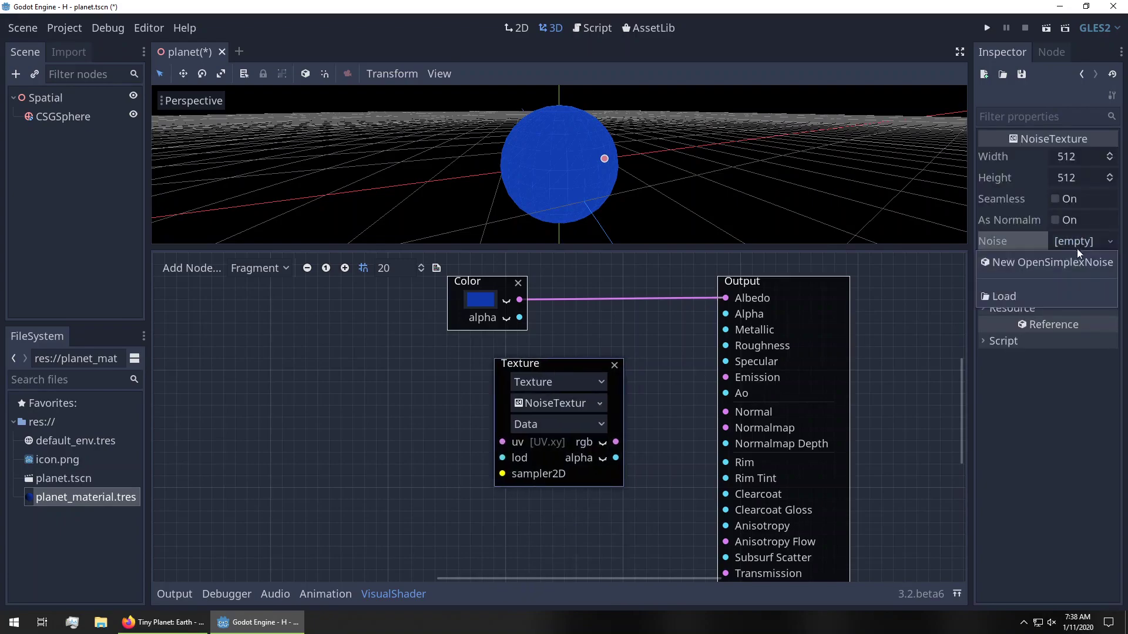
{"action": "left_click", "coordinate": [1069, 258]}
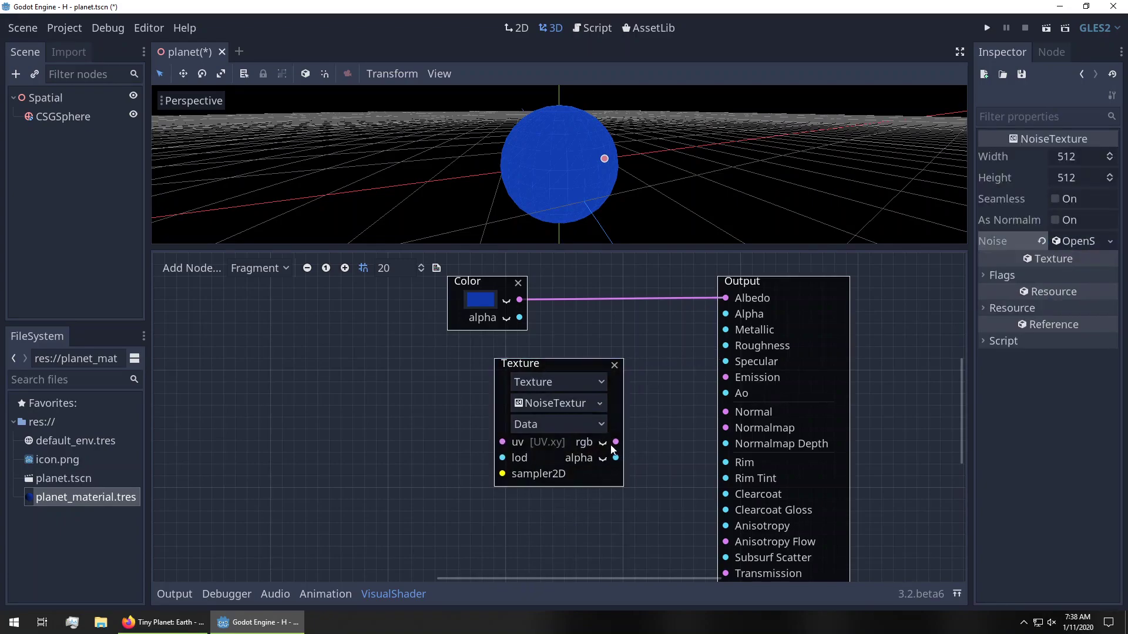
{"action": "left_click_drag", "start_coordinate": [615, 442], "coordinate": [722, 297]}
{"action": "middle_click_drag", "start_coordinate": [658, 235], "coordinate": [579, 200]}
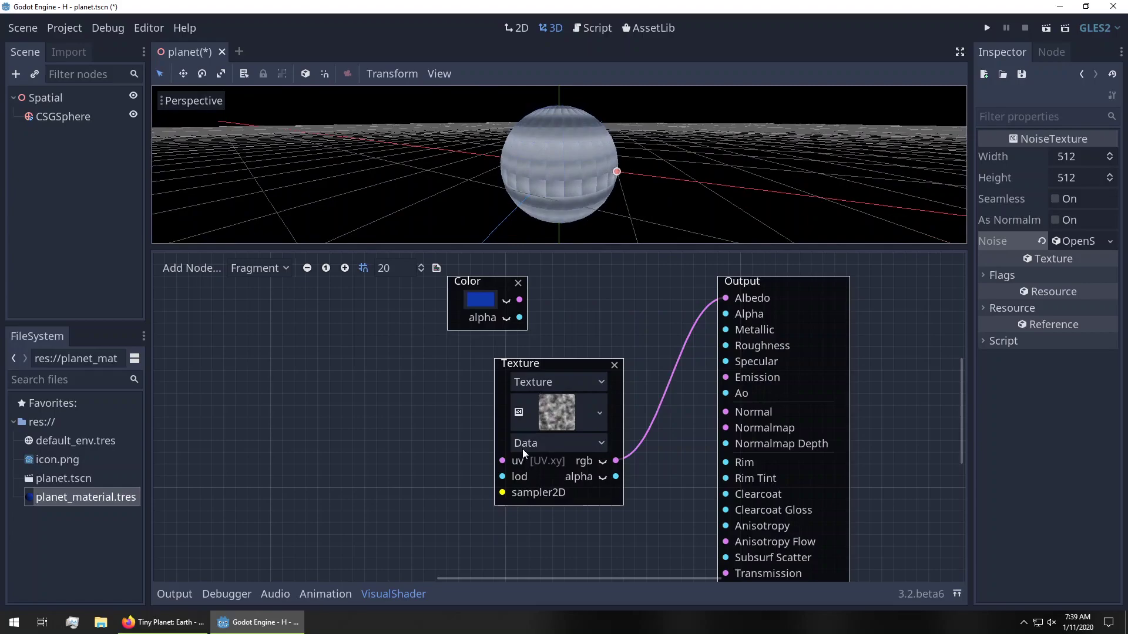
{"action": "middle_click_drag", "start_coordinate": [607, 188], "coordinate": [554, 171]}
{"action": "middle_click_drag", "start_coordinate": [632, 200], "coordinate": [589, 201]}
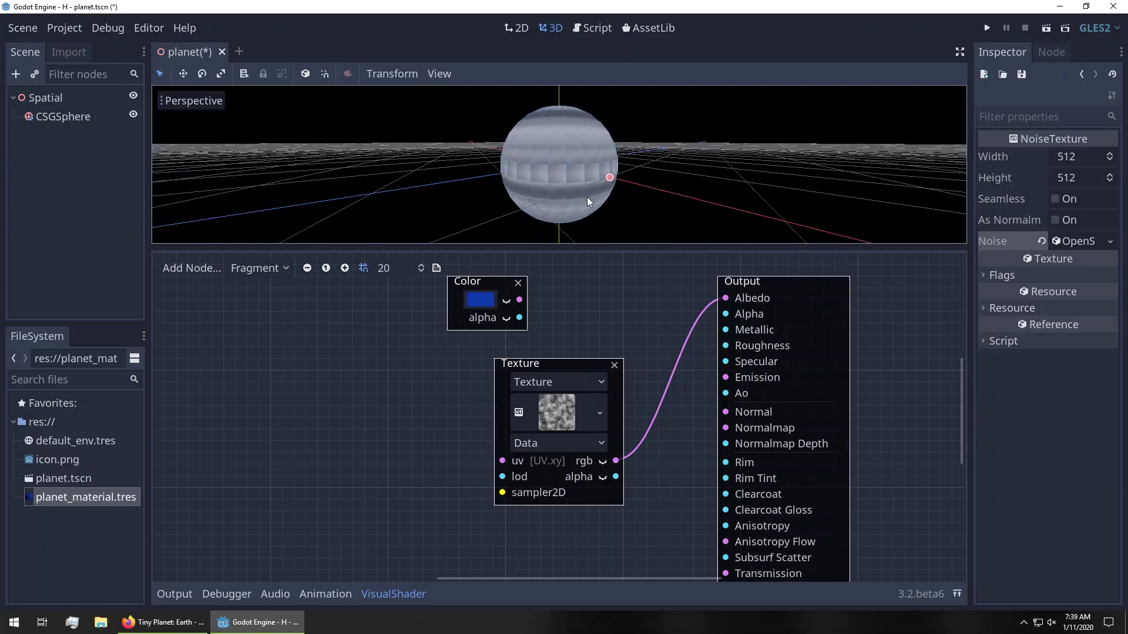
Delete the unused Color node, move the Texture node up, and add an Input node ahead of it
{"action": "left_click", "coordinate": [518, 282]}
{"action": "left_click_drag", "start_coordinate": [559, 362], "coordinate": [568, 317]}
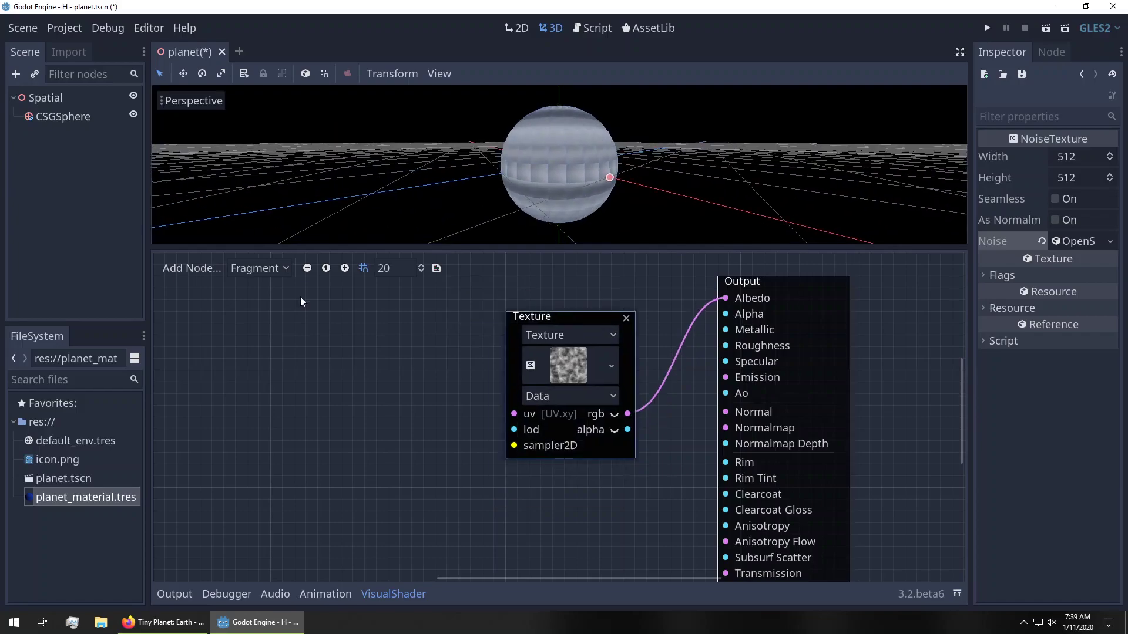
{"action": "right_click", "coordinate": [237, 305]}
{"action": "type", "text": "inn"}
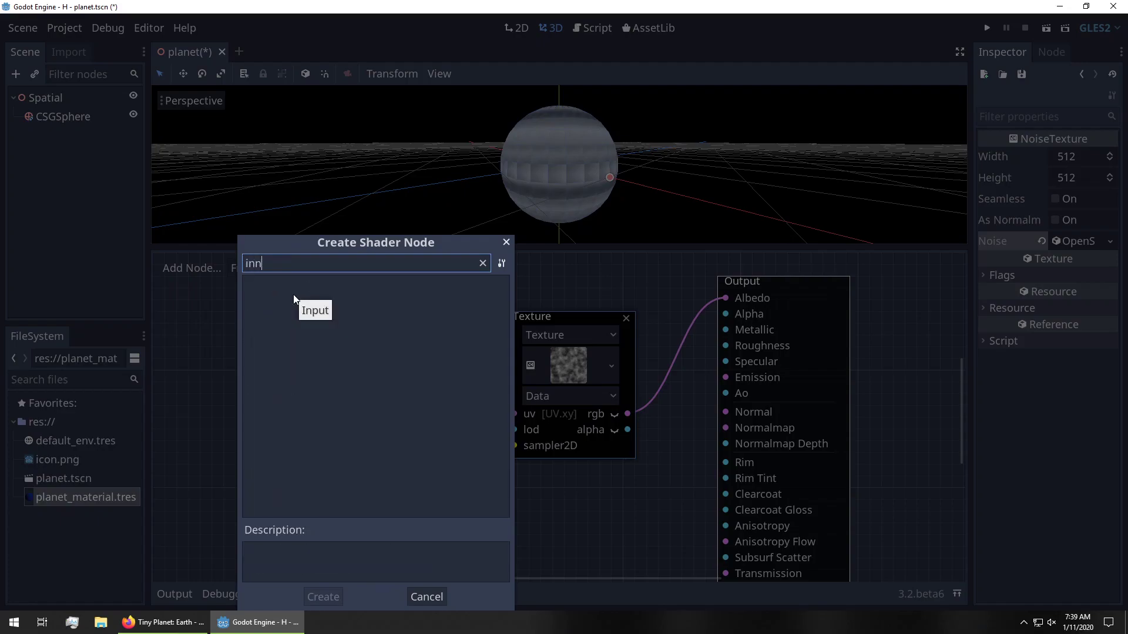
{"action": "type", "text": "pu"}
{"action": "key", "text": "BackSpace"}
{"action": "key", "text": "BackSpace"}
{"action": "key", "text": "BackSpace"}
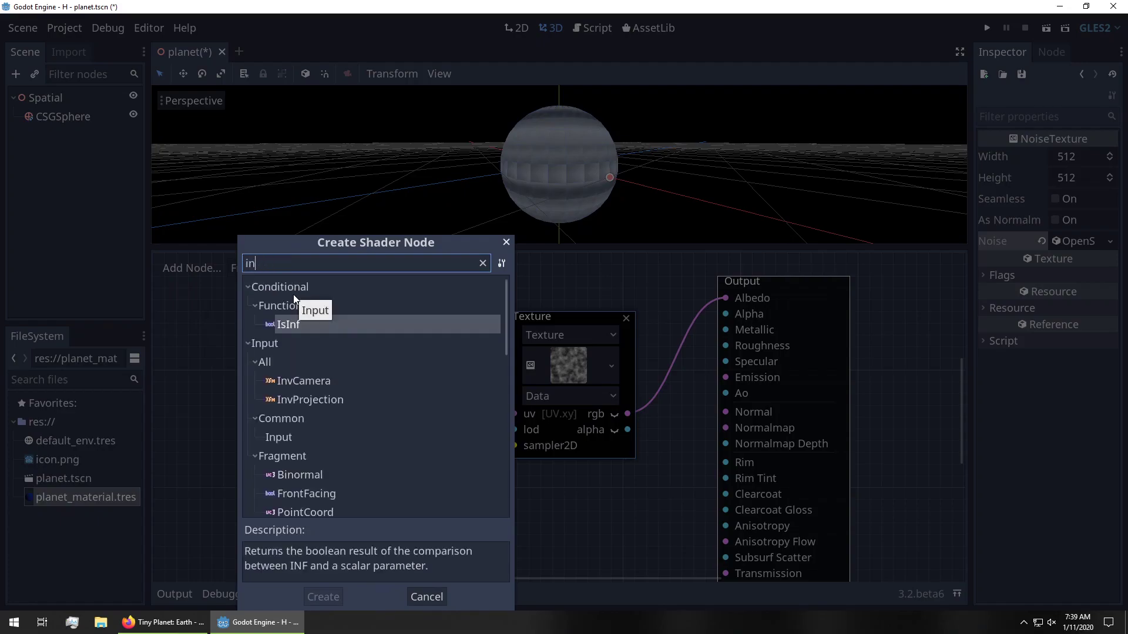
{"action": "type", "text": "put"}
{"action": "double_click", "coordinate": [319, 325]}
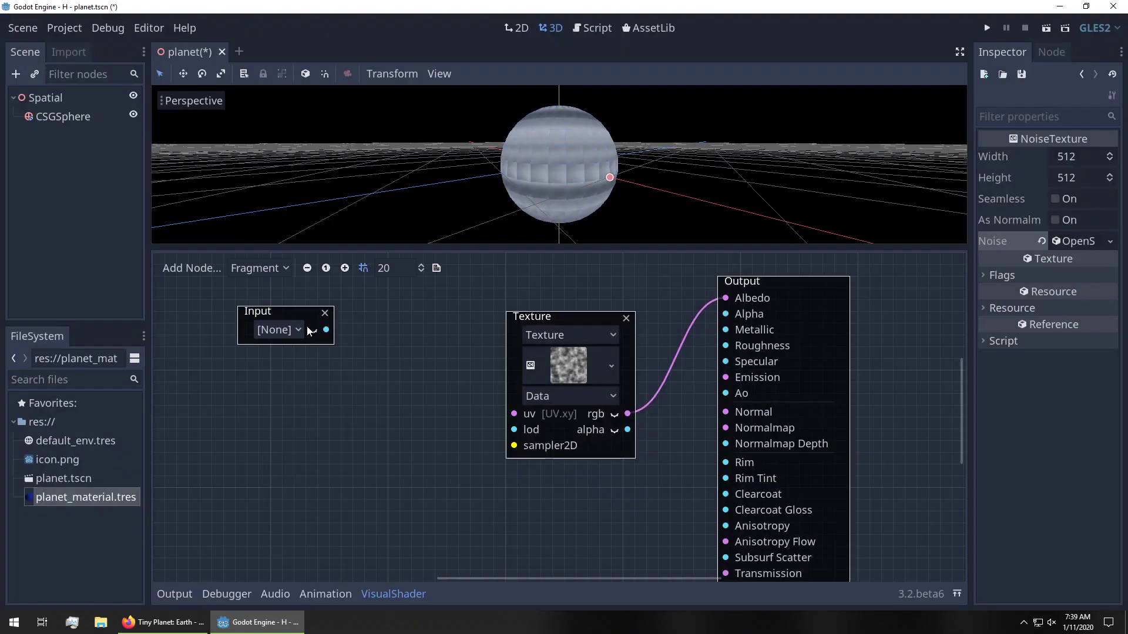
Set the Input node to vertex, connect it to the Texture node's uv input, and save the scene
{"action": "left_click", "coordinate": [276, 327]}
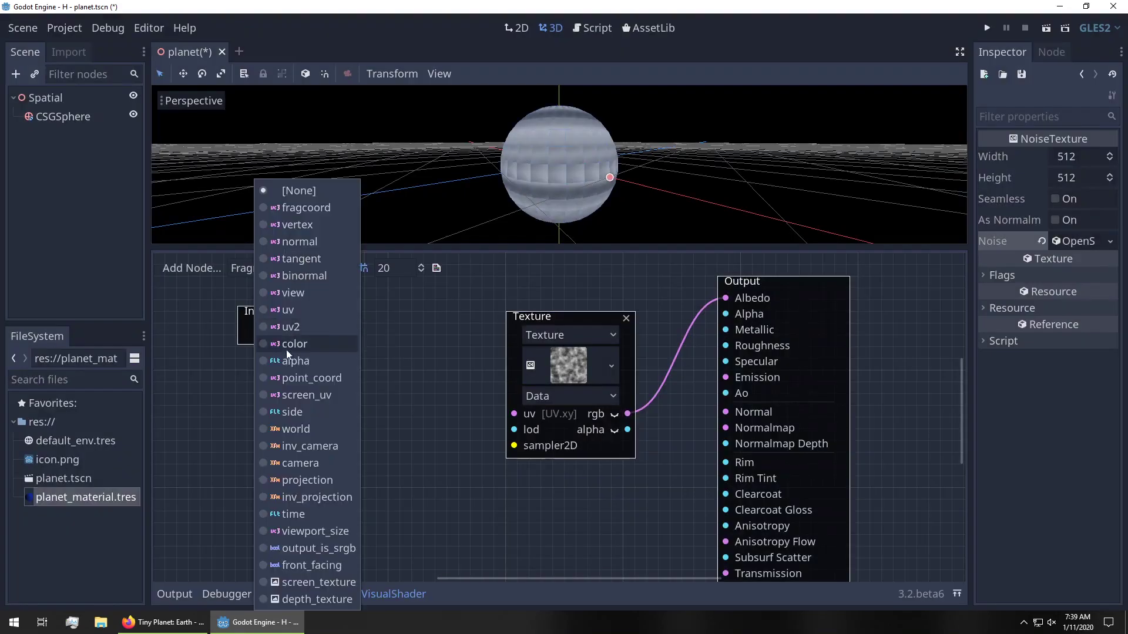
{"action": "left_click", "coordinate": [304, 230]}
{"action": "left_click_drag", "start_coordinate": [276, 315], "coordinate": [514, 414]}
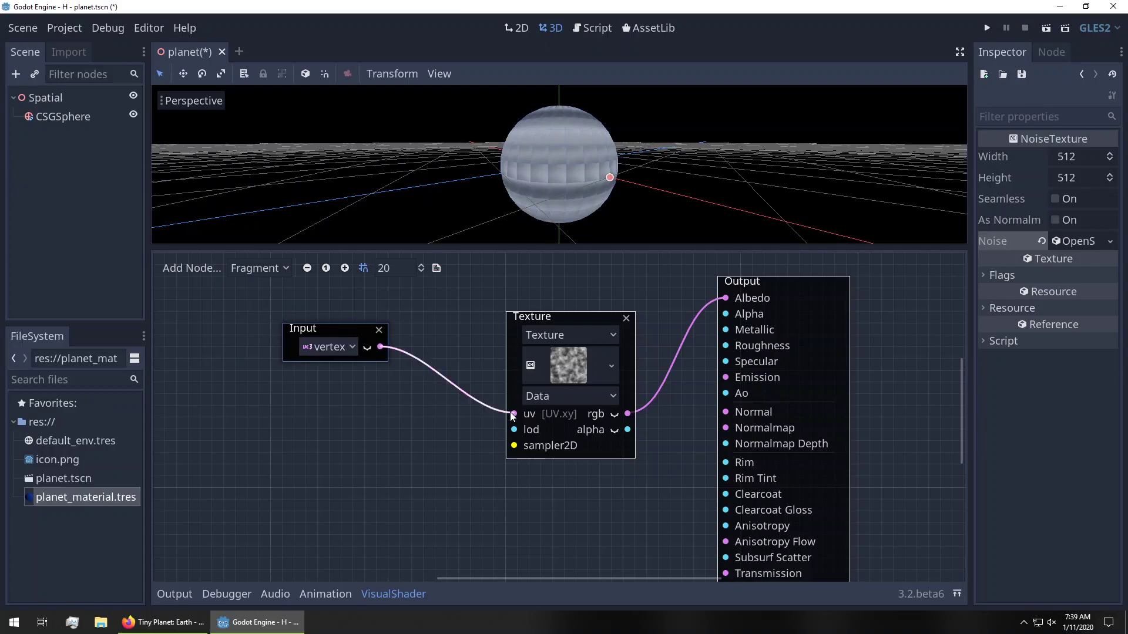
{"action": "middle_click_drag", "start_coordinate": [675, 161], "coordinate": [611, 184]}
{"action": "key", "text": "ctrl+s"}
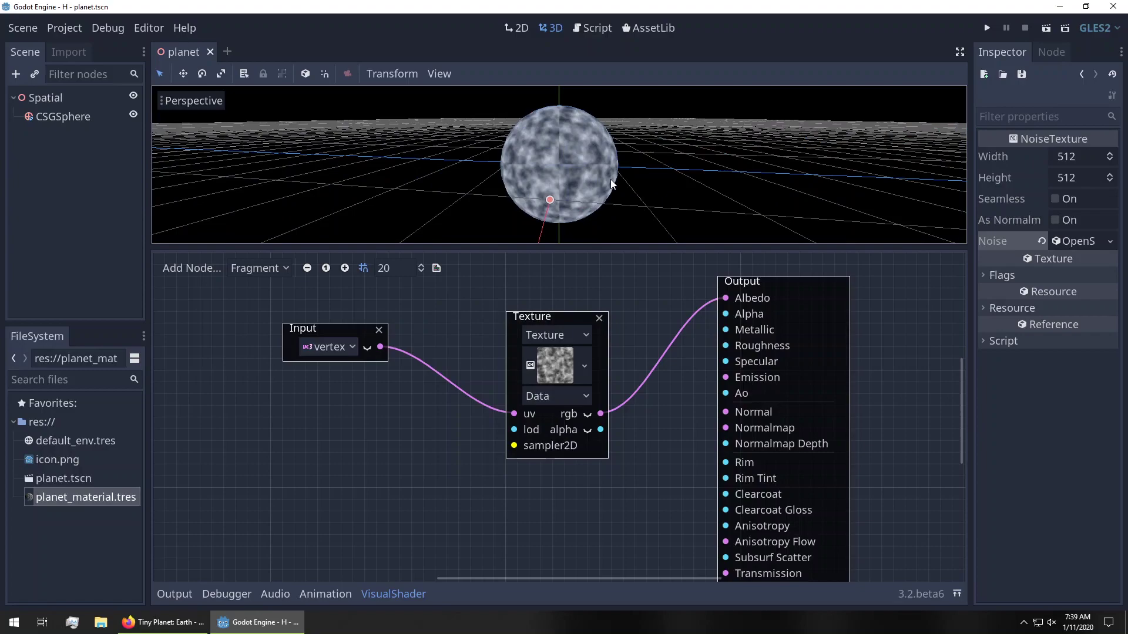
Switch to the browser and read the CAMERA_MATRIX and WORLD_MATRIX descriptions under Fragment built-ins in the Spatial shaders documentation
{"action": "key", "text": "alt+Tab"}
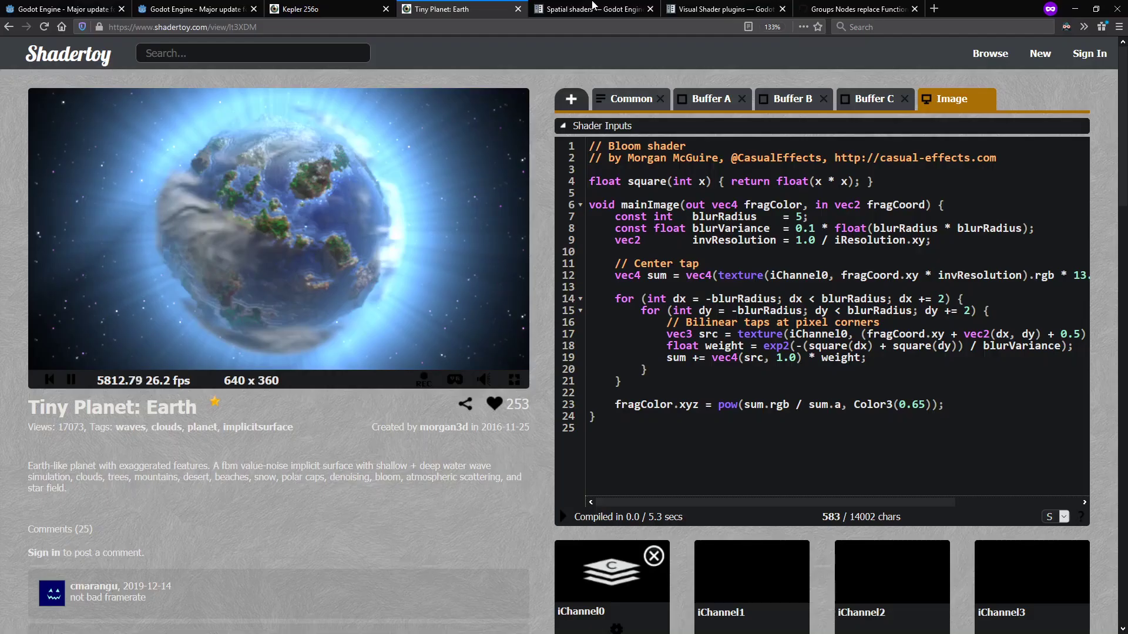
{"action": "key", "text": "ctrl+Tab"}
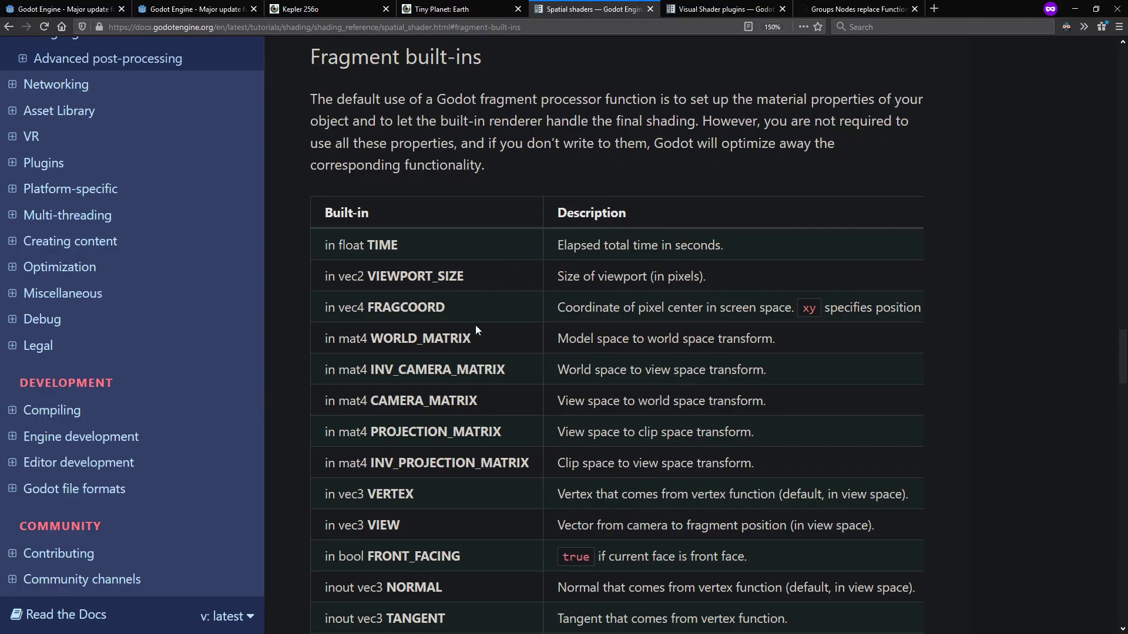
{"action": "left_click_drag", "start_coordinate": [372, 400], "coordinate": [477, 400]}
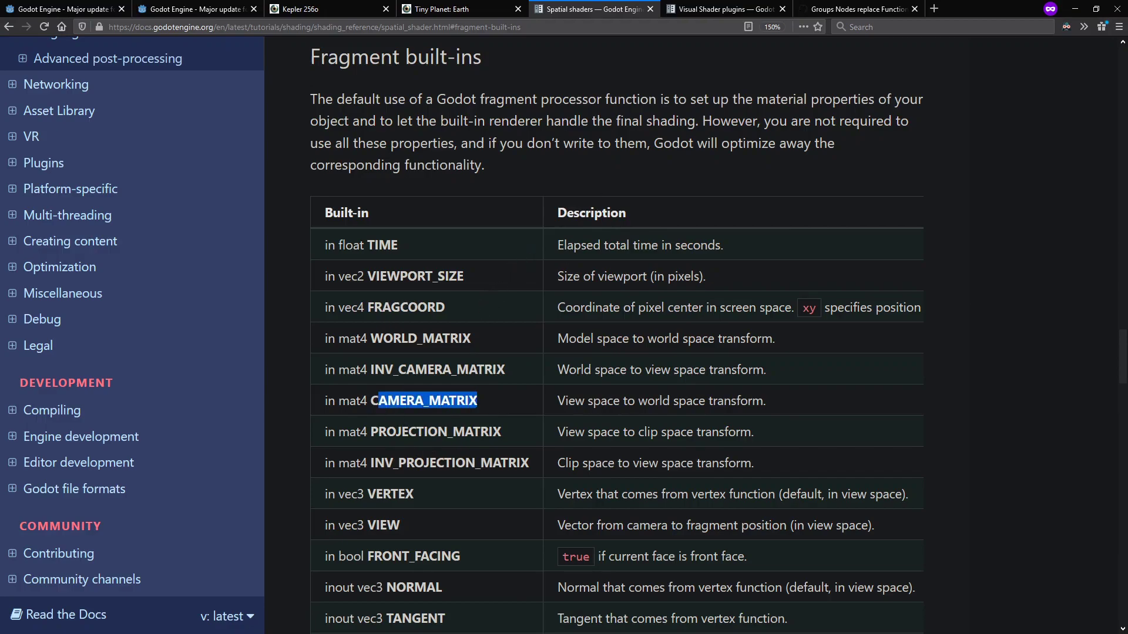
{"action": "left_click_drag", "start_coordinate": [557, 401], "coordinate": [672, 400]}
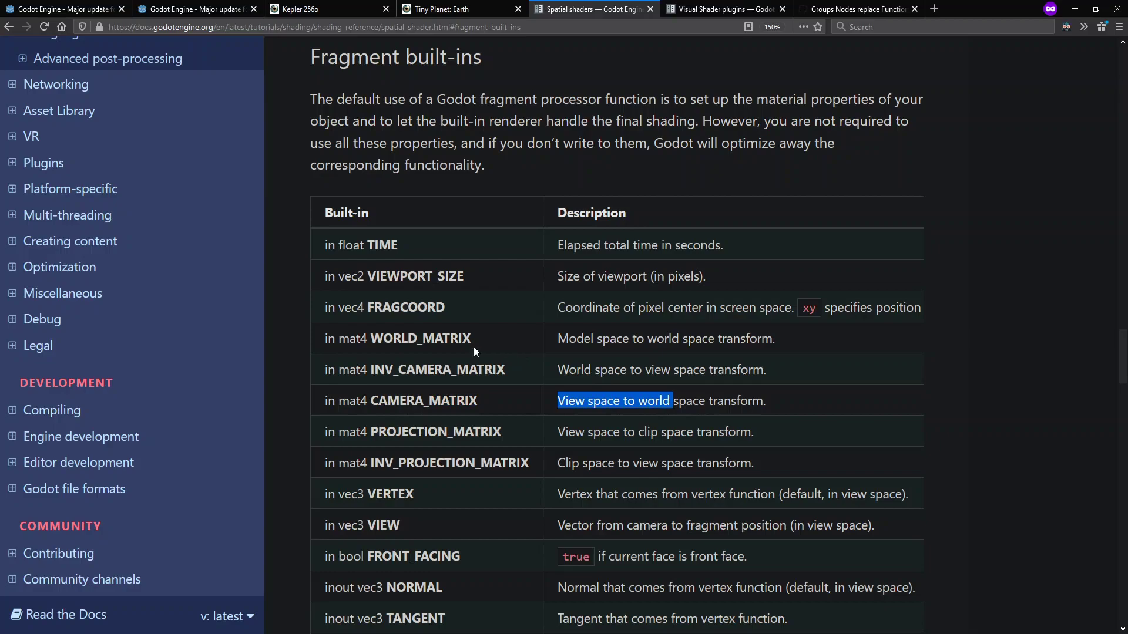
{"action": "left_click_drag", "start_coordinate": [384, 339], "coordinate": [415, 338]}
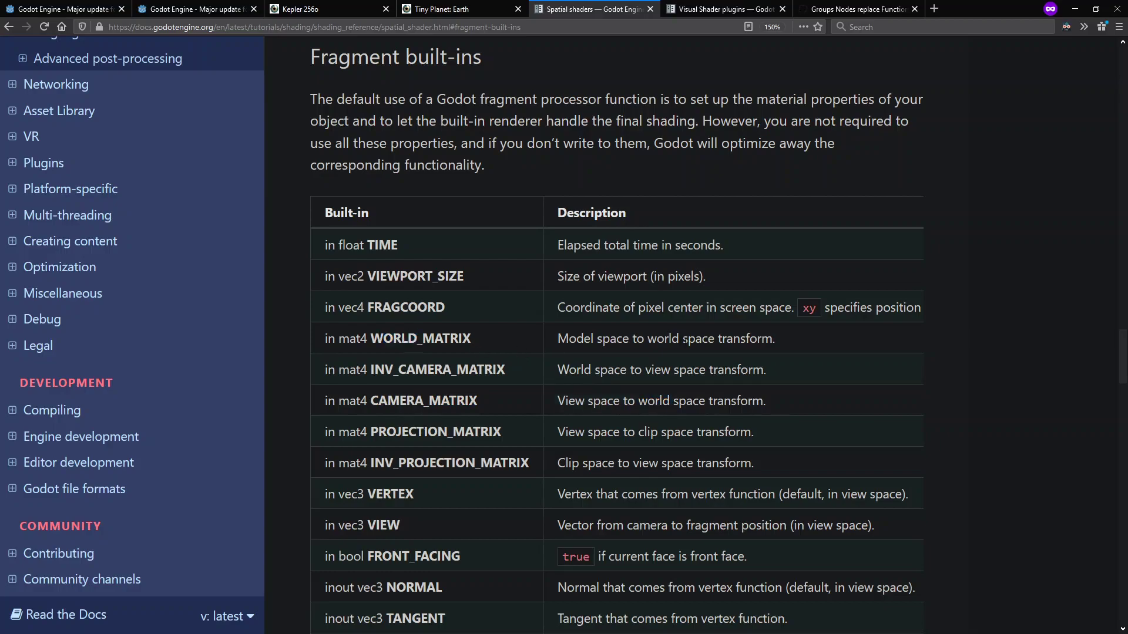
{"action": "left_click_drag", "start_coordinate": [671, 339], "coordinate": [684, 339]}
{"action": "left_click_drag", "start_coordinate": [567, 339], "coordinate": [602, 339]}
{"action": "key", "text": "alt+Tab"}
In Godot, duplicate the vertex Input node, place the copy below the original, and set the copy to camera
{"action": "left_click_drag", "start_coordinate": [345, 336], "coordinate": [310, 325]}
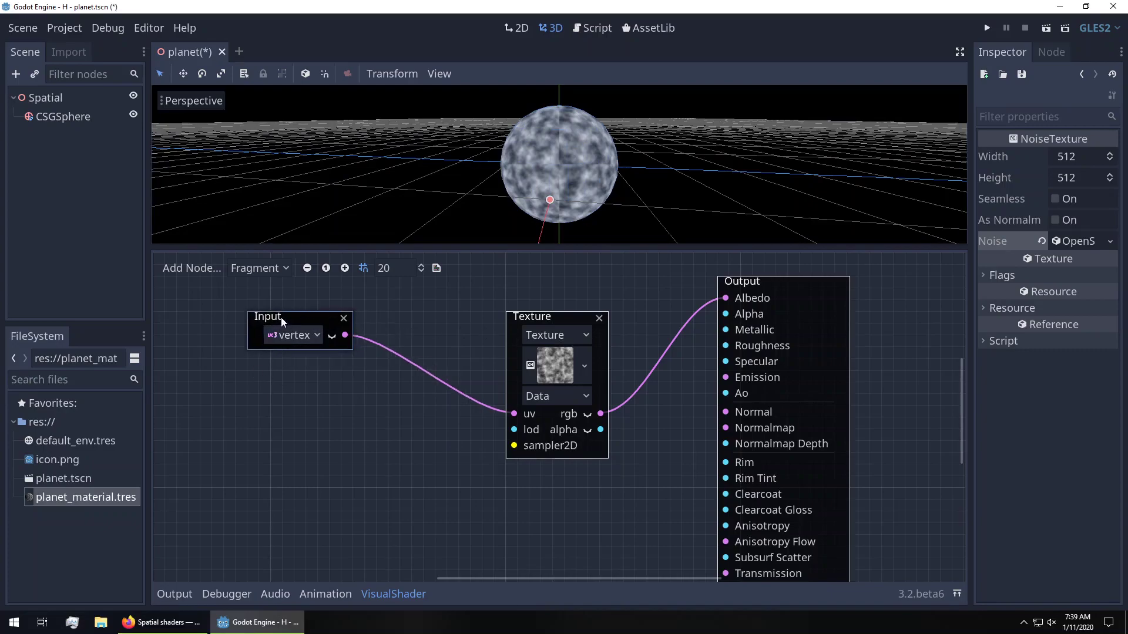
{"action": "key", "text": "ctrl+c"}
{"action": "key", "text": "ctrl+v"}
{"action": "left_click_drag", "start_coordinate": [301, 323], "coordinate": [239, 387]}
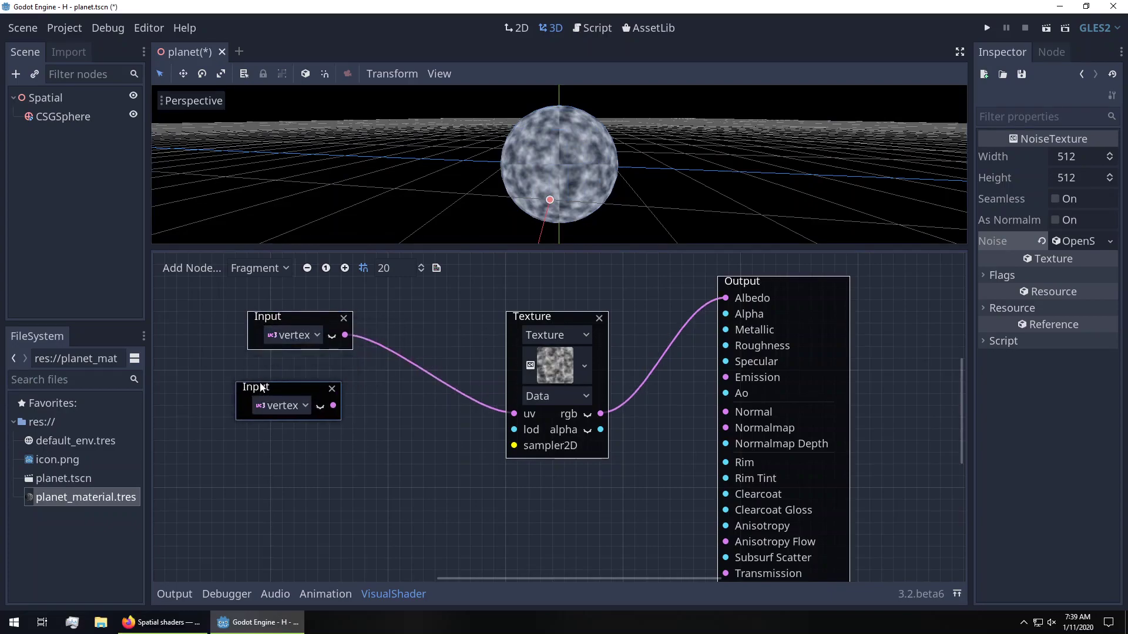
{"action": "left_click", "coordinate": [275, 410]}
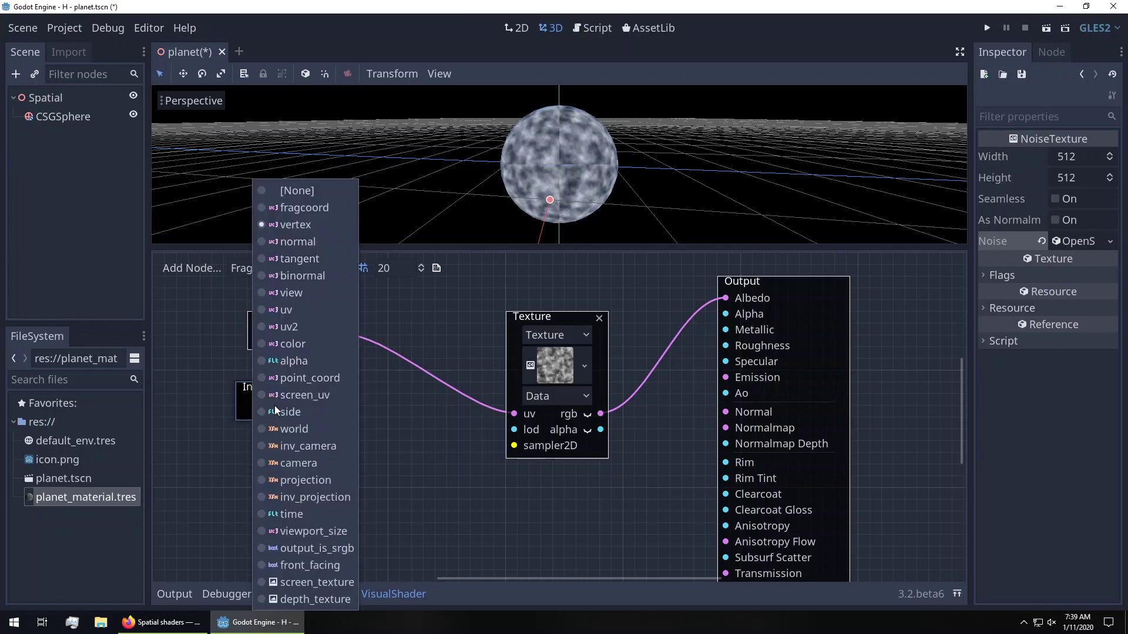
{"action": "left_click", "coordinate": [297, 467]}
{"action": "left_click_drag", "start_coordinate": [290, 391], "coordinate": [242, 409]}
Add a TransformVectorMult node to the shader graph between the Input nodes and the Texture node
{"action": "right_click", "coordinate": [385, 404]}
{"action": "type", "text": "tr"}
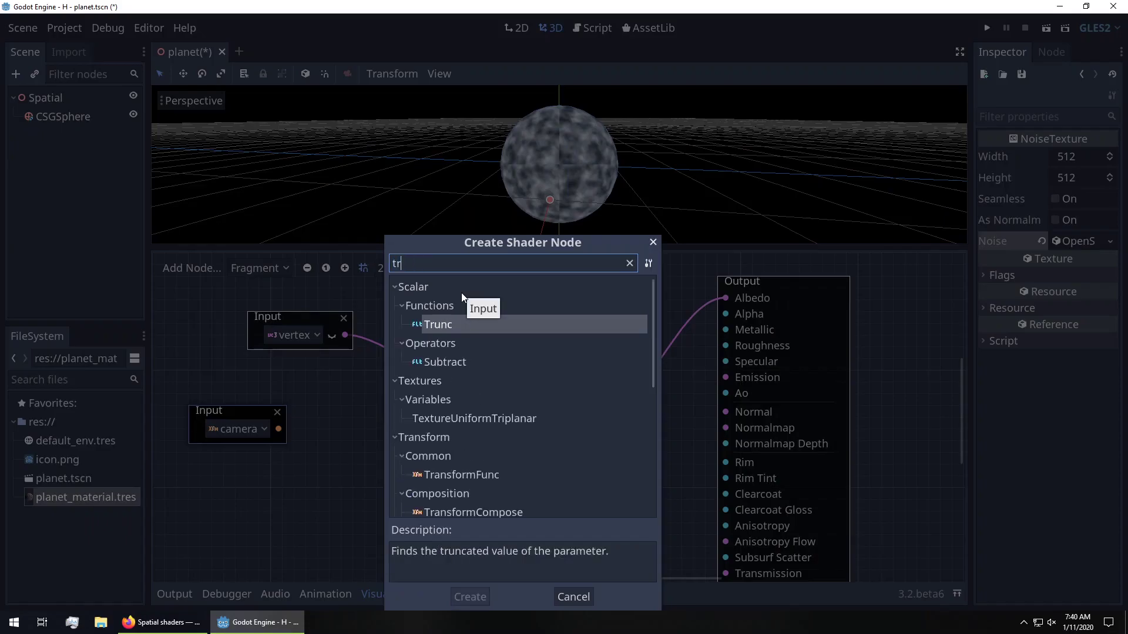
{"action": "type", "text": "ans"}
{"action": "left_click", "coordinate": [469, 476]}
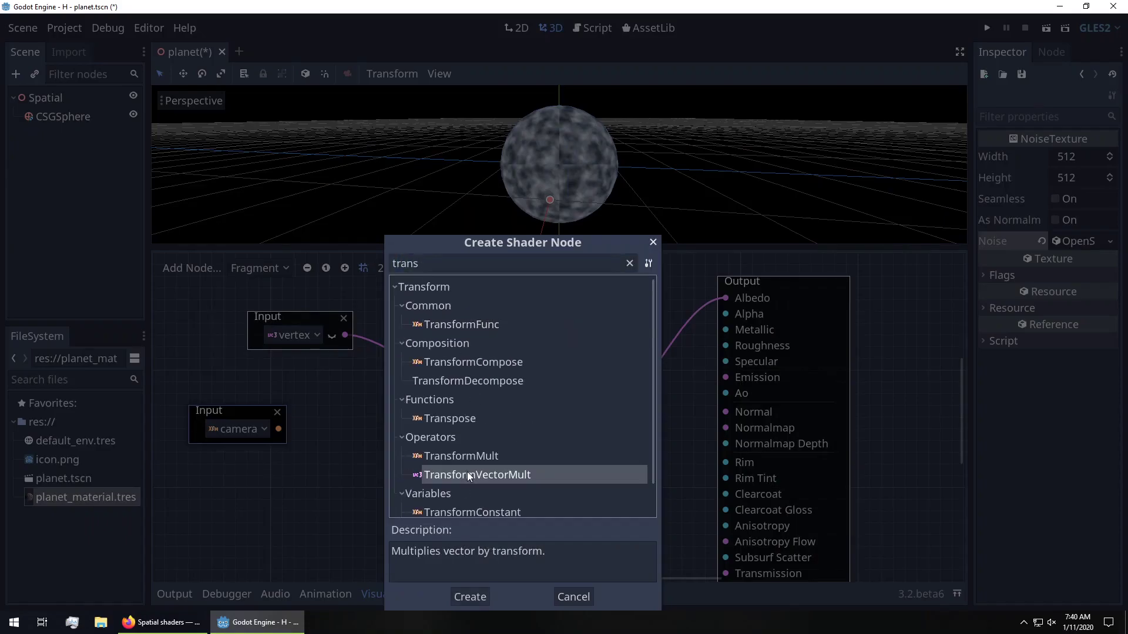
{"action": "double_click", "coordinate": [469, 476]}
Connect camera to TransformVectorMult's a and vertex to b, feed its output into the Texture node's uv, and save the scene
{"action": "left_click_drag", "start_coordinate": [402, 416], "coordinate": [266, 473]}
{"action": "left_click_drag", "start_coordinate": [248, 408], "coordinate": [335, 354]}
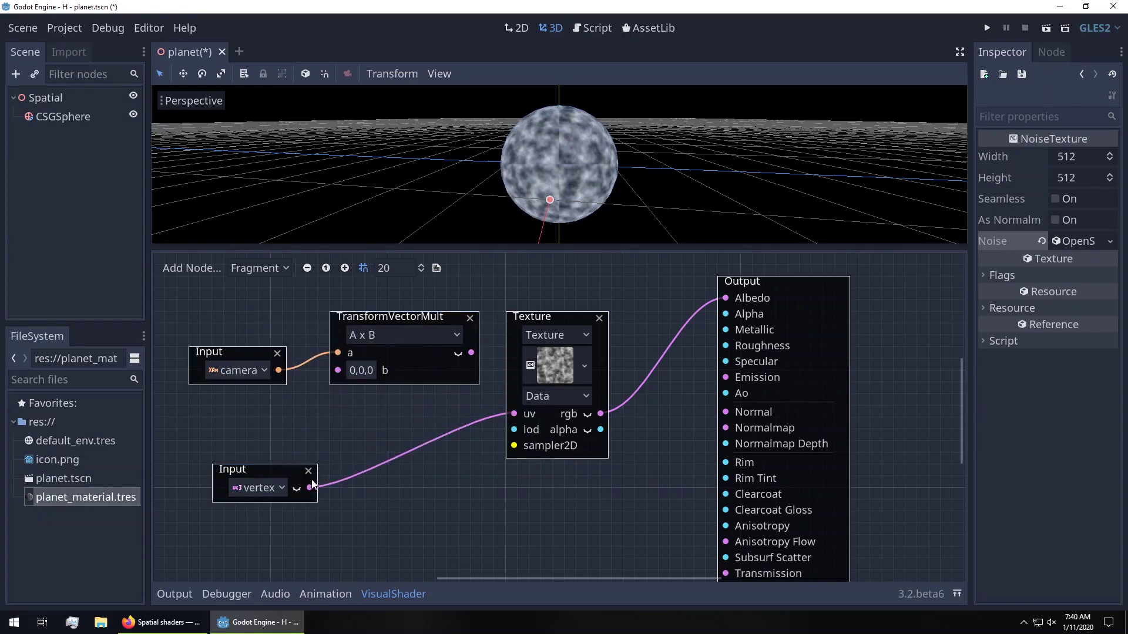
{"action": "left_click_drag", "start_coordinate": [313, 484], "coordinate": [338, 369]}
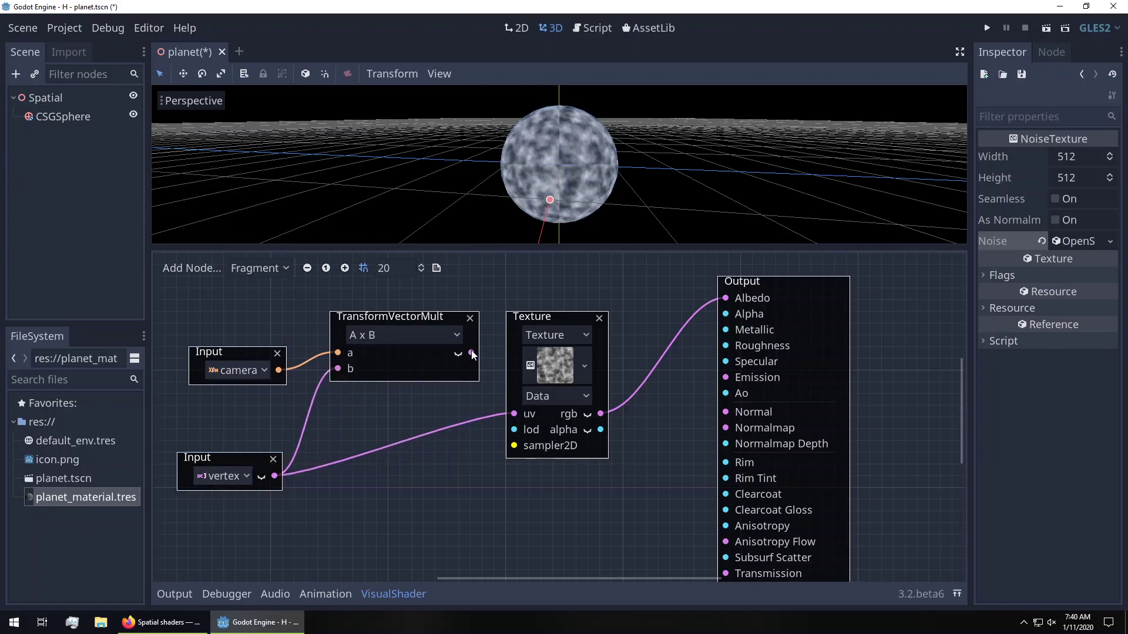
{"action": "left_click_drag", "start_coordinate": [472, 354], "coordinate": [514, 414]}
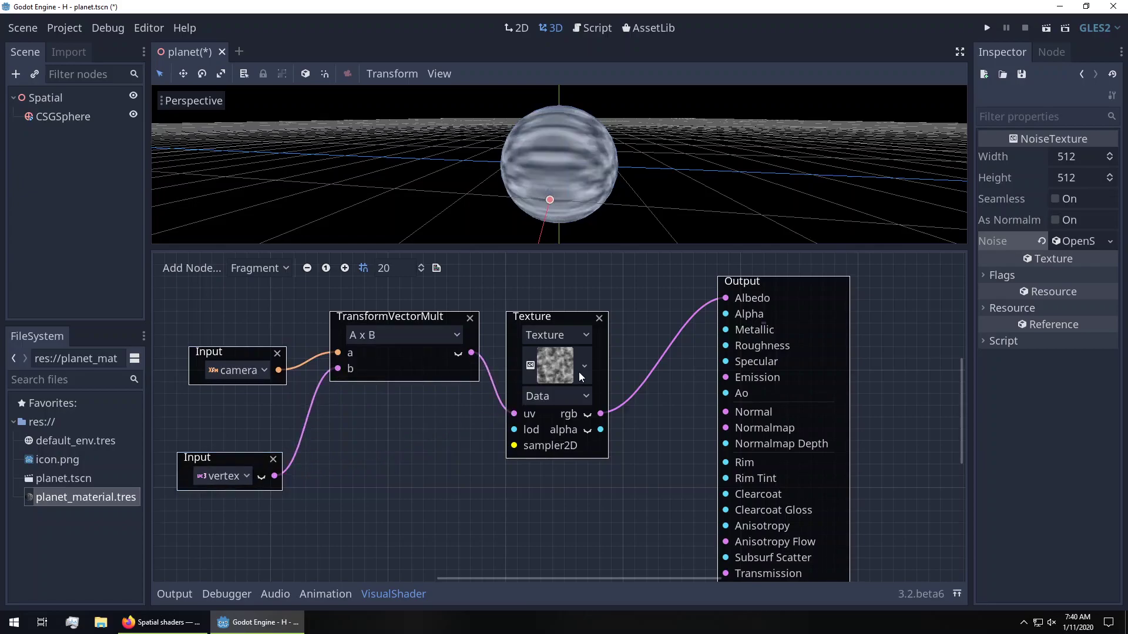
{"action": "key", "text": "ctrl+s"}
{"action": "middle_click_drag", "start_coordinate": [654, 171], "coordinate": [550, 187]}
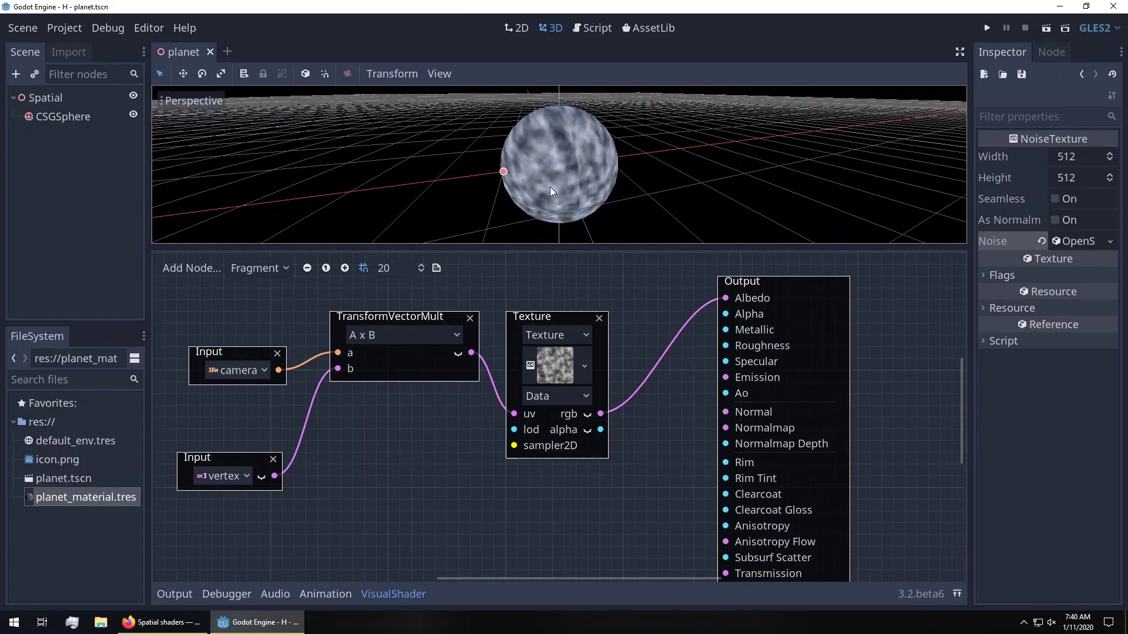
Select the sphere, try transforming it with its gizmo to test the texture, undo that transform, and save the scene
{"action": "left_click", "coordinate": [604, 175]}
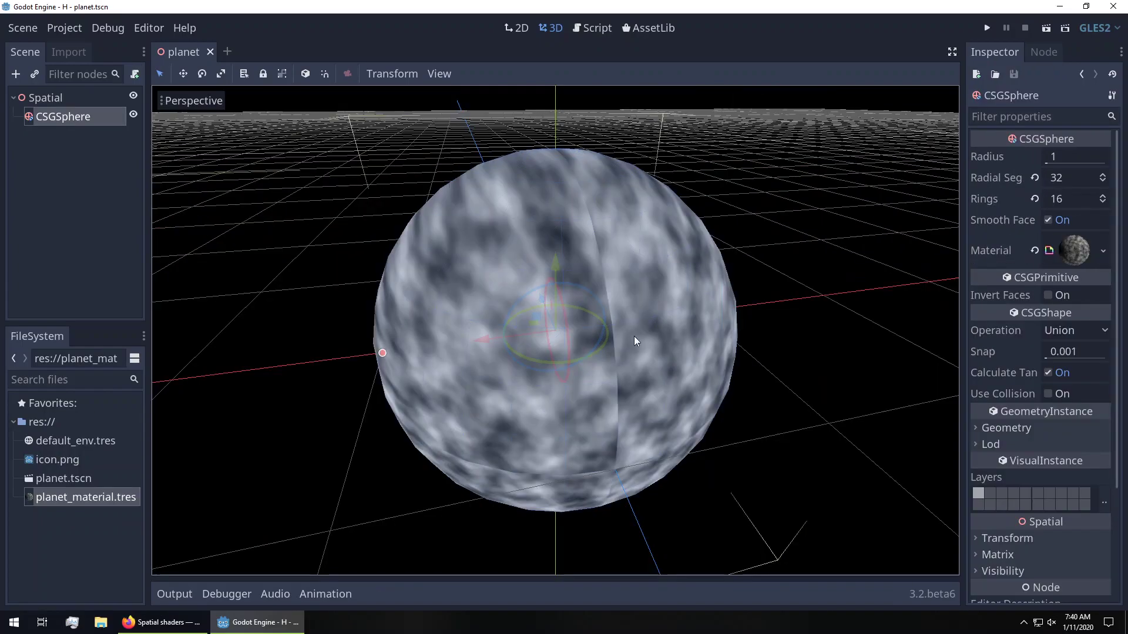
{"action": "left_click_drag", "start_coordinate": [480, 340], "coordinate": [494, 362]}
{"action": "key", "text": "ctrl+z"}
{"action": "key", "text": "ctrl+s"}
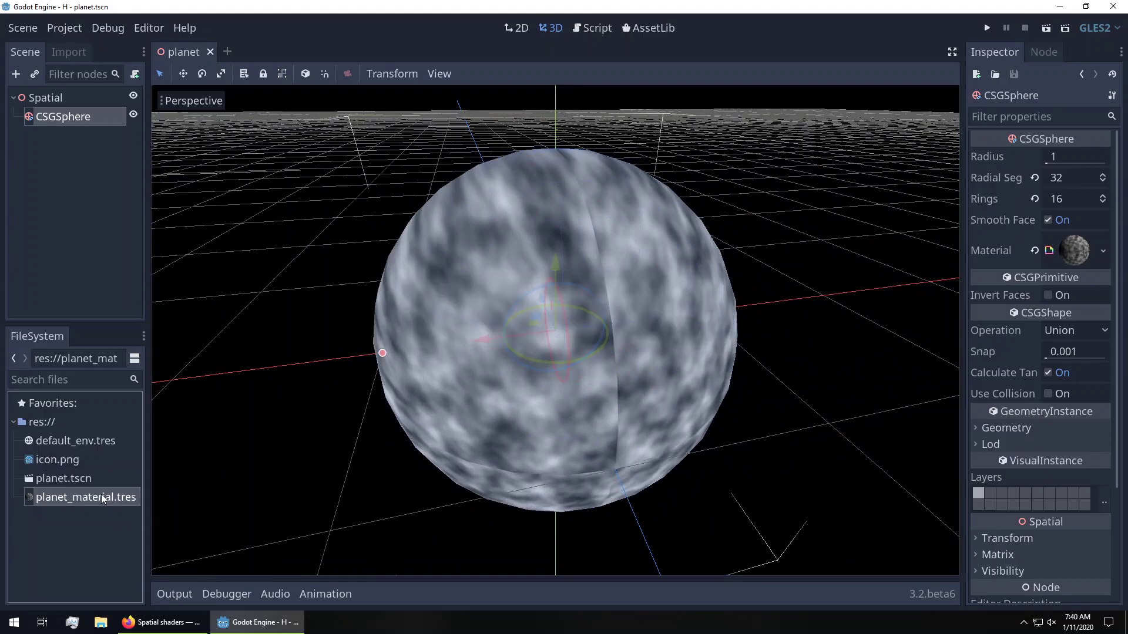
Reopen the planet_material.tres shader graph, move Texture toward the Output node, and lower TransformVectorMult to make room above
{"action": "double_click", "coordinate": [109, 497]}
{"action": "left_click_drag", "start_coordinate": [556, 315], "coordinate": [579, 303]}
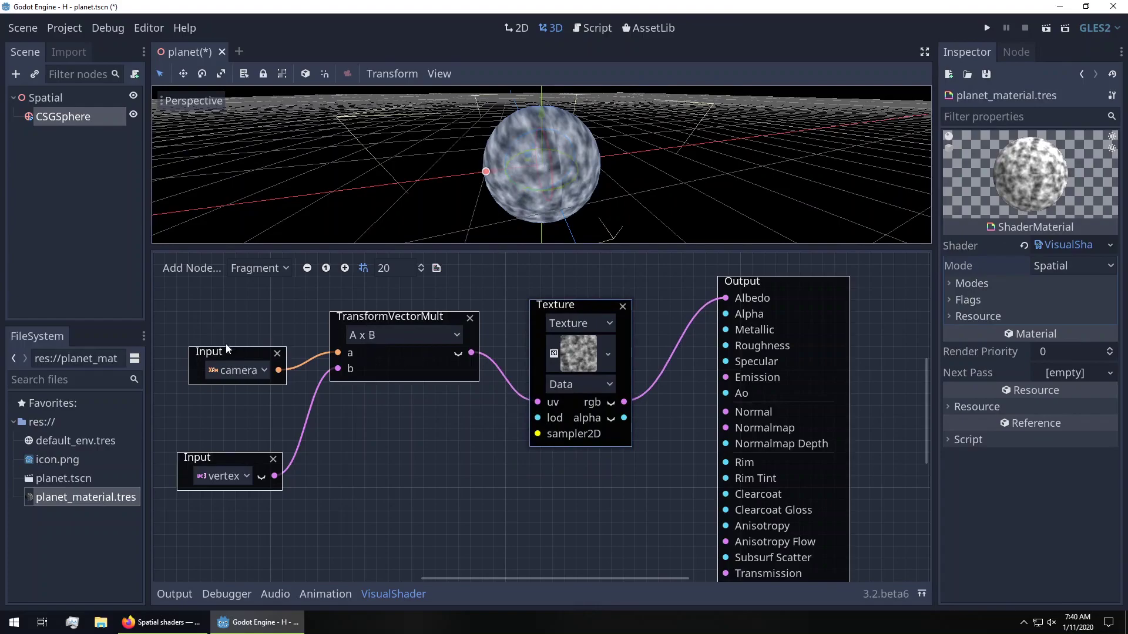
{"action": "left_click_drag", "start_coordinate": [387, 322], "coordinate": [386, 392]}
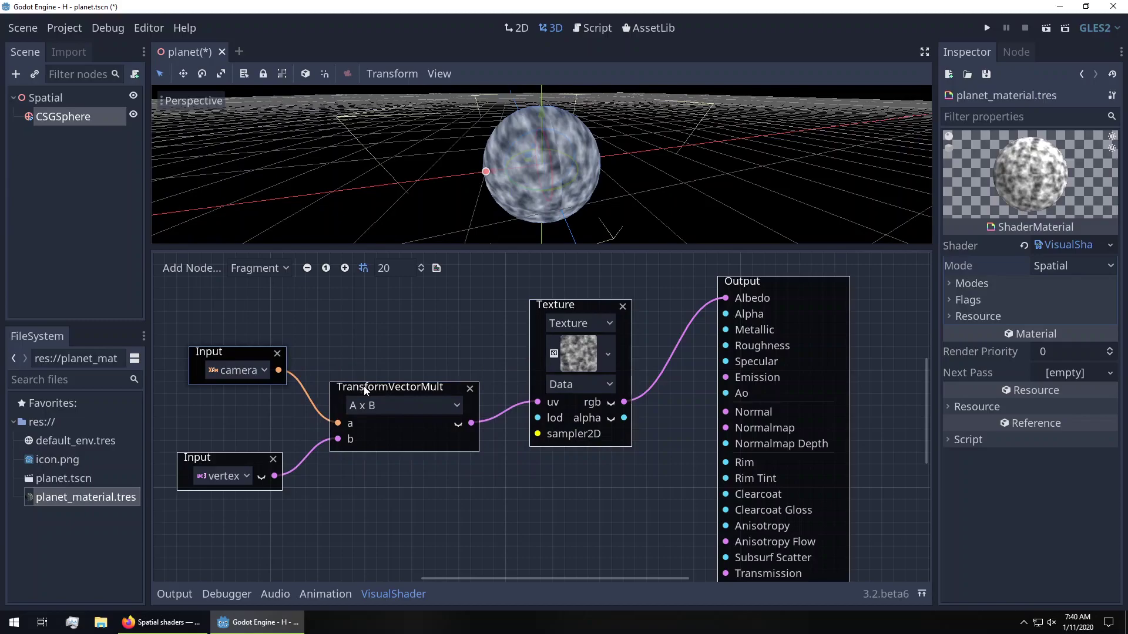
Duplicate the camera Input and TransformVectorMult nodes together and place the copies above the originals
{"action": "left_click_drag", "start_coordinate": [225, 308], "coordinate": [377, 407]}
{"action": "key", "text": "ctrl+d"}
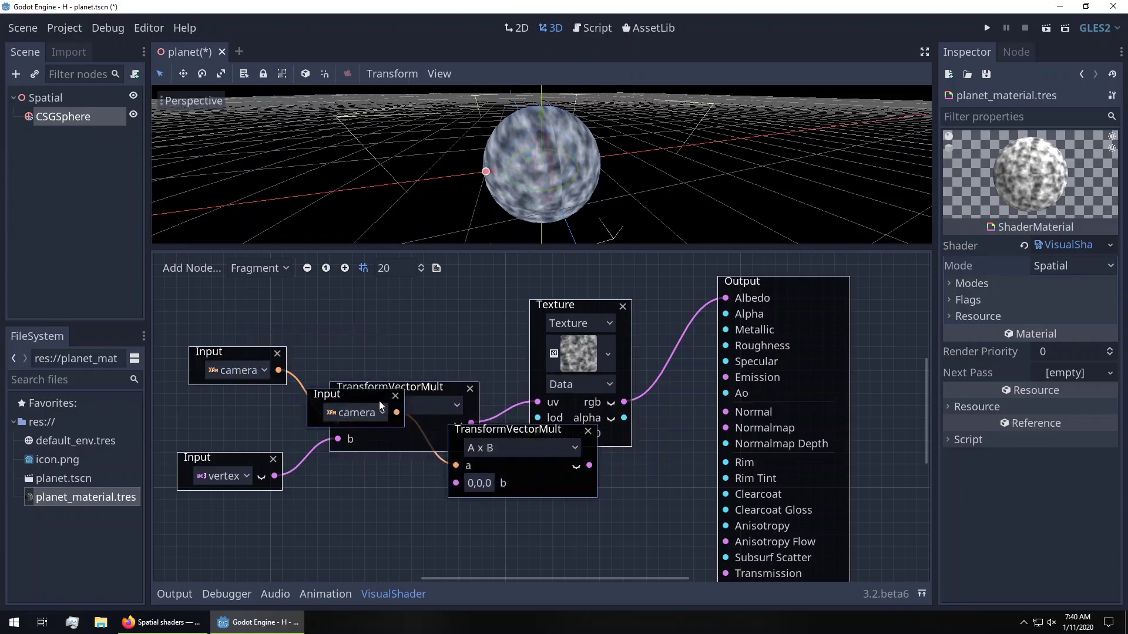
{"action": "left_click_drag", "start_coordinate": [478, 425], "coordinate": [361, 305]}
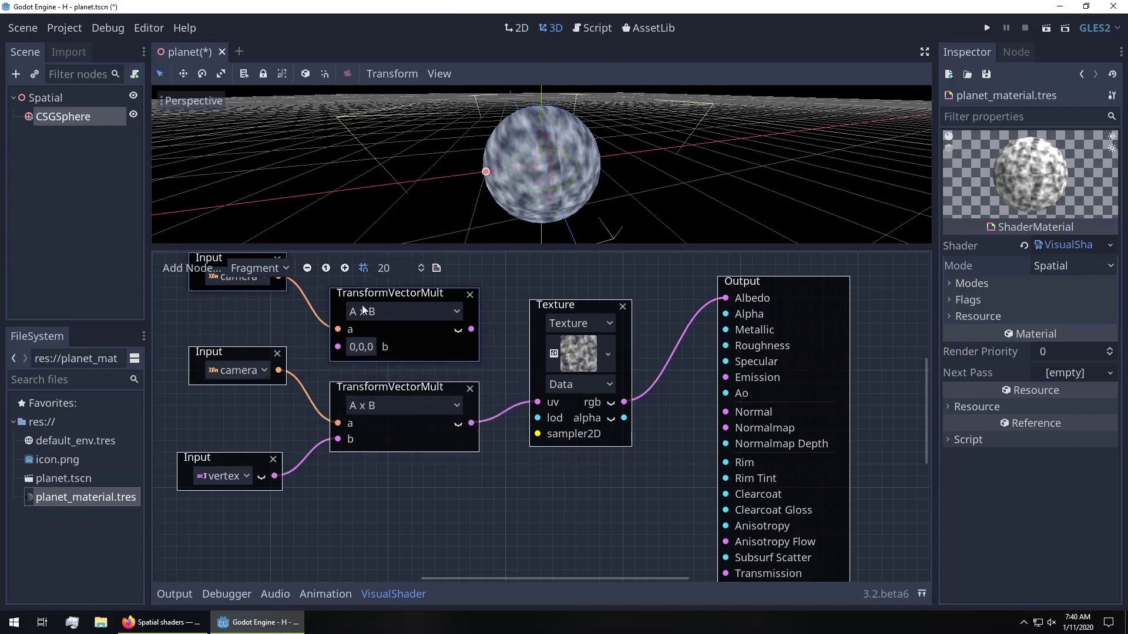
Spread the duplicated Input and TransformVectorMult nodes apart and set the upper Input to world
{"action": "middle_click_drag", "start_coordinate": [508, 337], "coordinate": [543, 408]}
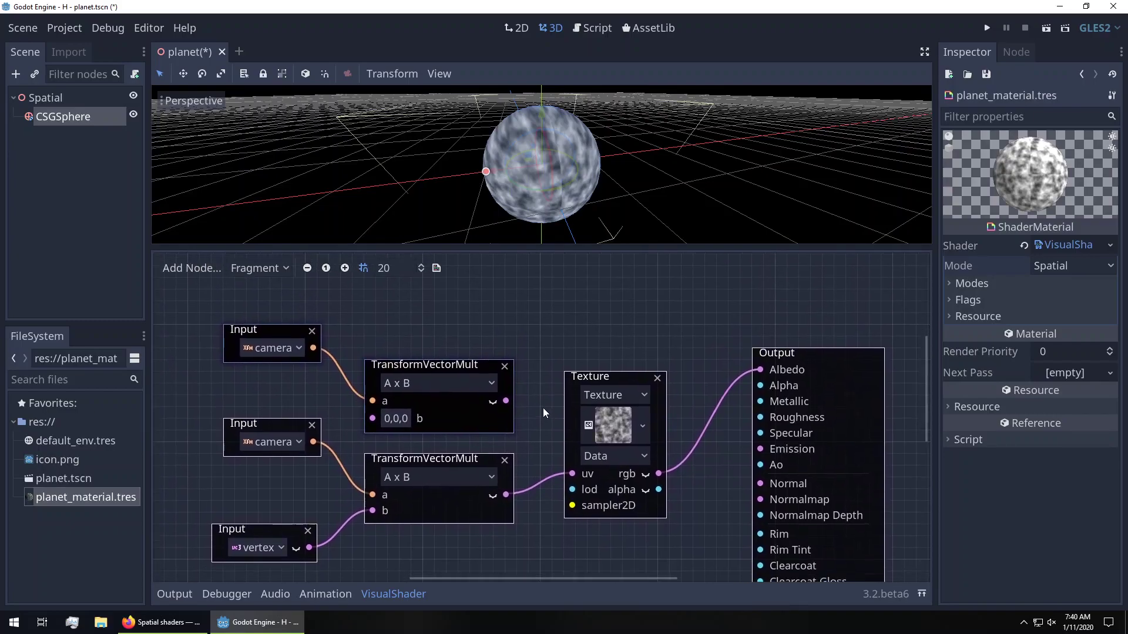
{"action": "left_click", "coordinate": [364, 335]}
{"action": "left_click_drag", "start_coordinate": [291, 327], "coordinate": [244, 315]}
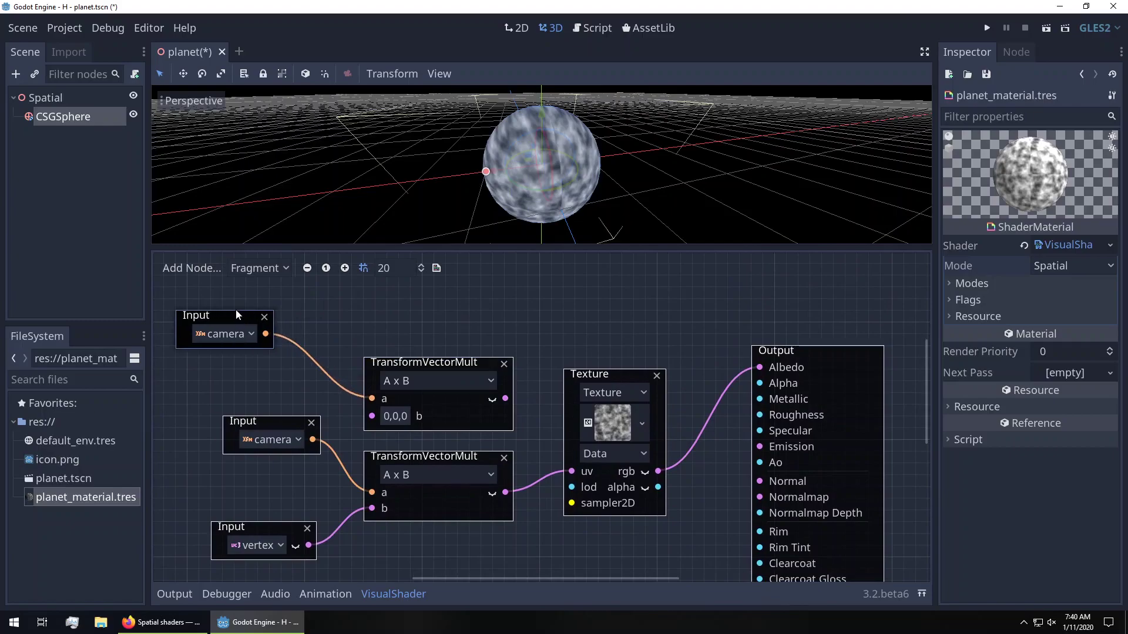
{"action": "left_click_drag", "start_coordinate": [422, 367], "coordinate": [443, 340]}
{"action": "left_click", "coordinate": [244, 334]}
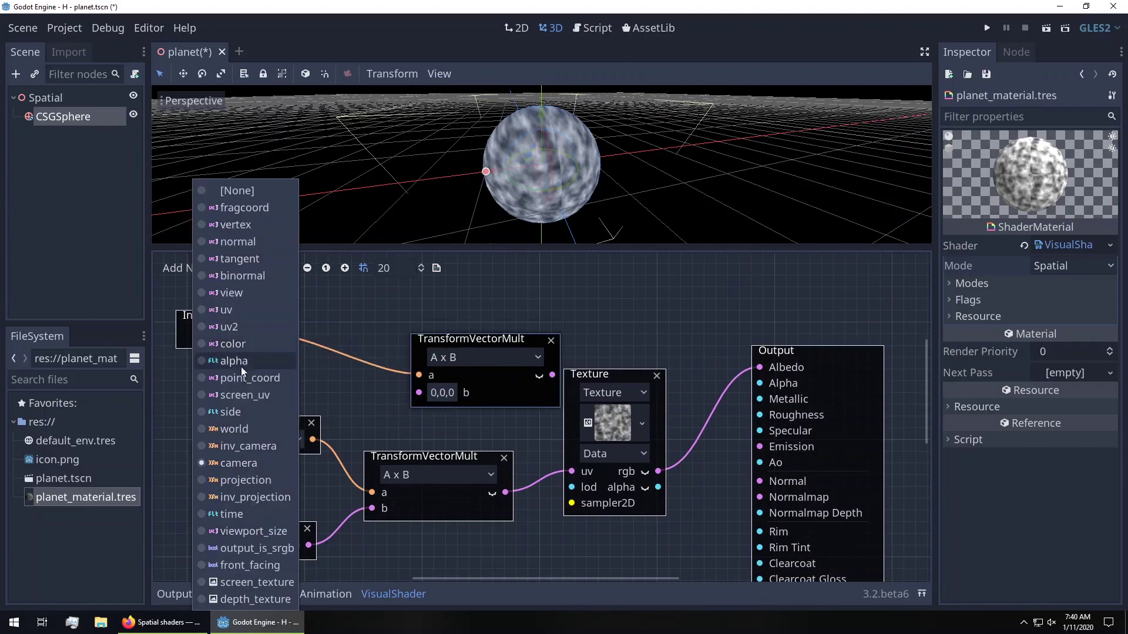
{"action": "left_click", "coordinate": [235, 429]}
{"action": "left_click_drag", "start_coordinate": [429, 343], "coordinate": [454, 319]}
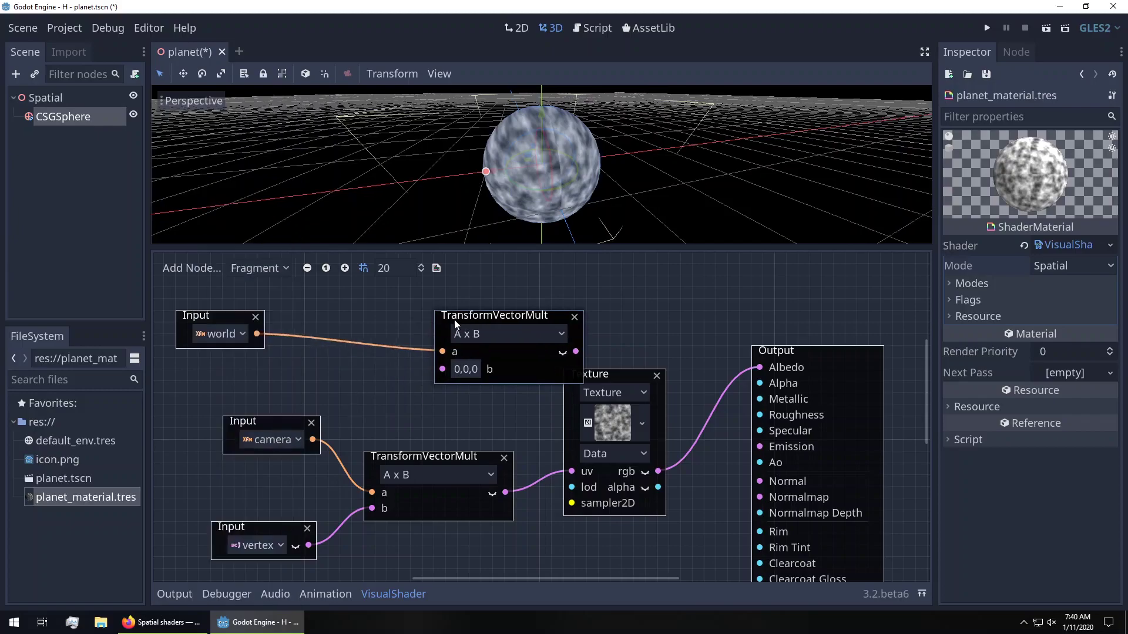
Add a Transform Inverse function node and connect it between the world Input and the upper TransformVectorMult's a
{"action": "right_click", "coordinate": [336, 323]}
{"action": "type", "text": "inver"}
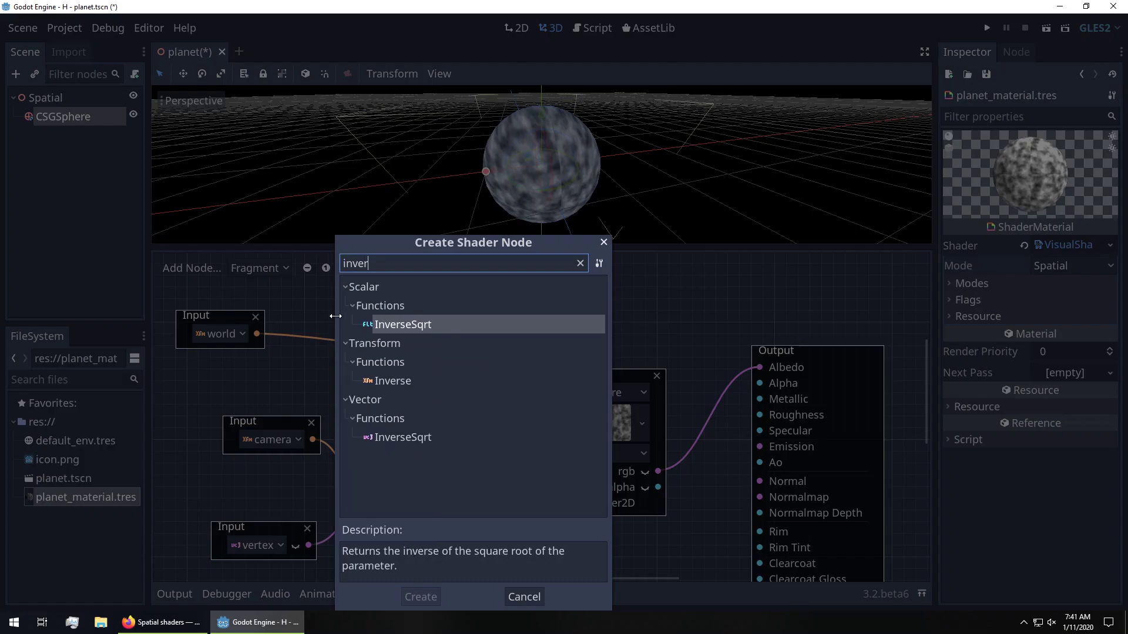
{"action": "double_click", "coordinate": [389, 382]}
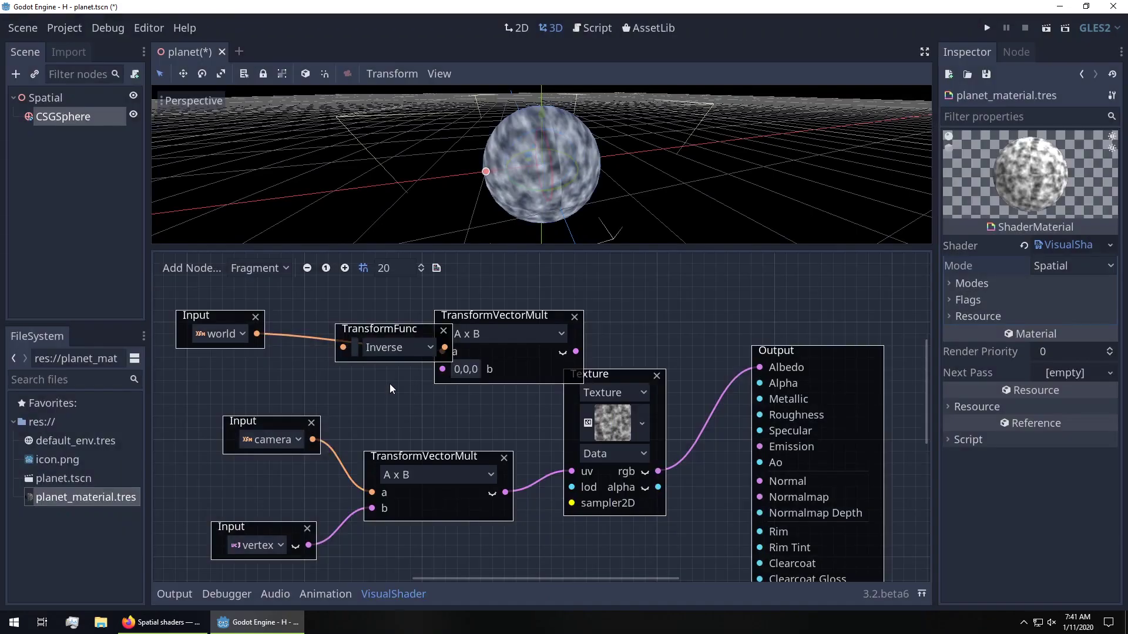
{"action": "left_click_drag", "start_coordinate": [379, 328], "coordinate": [302, 345]}
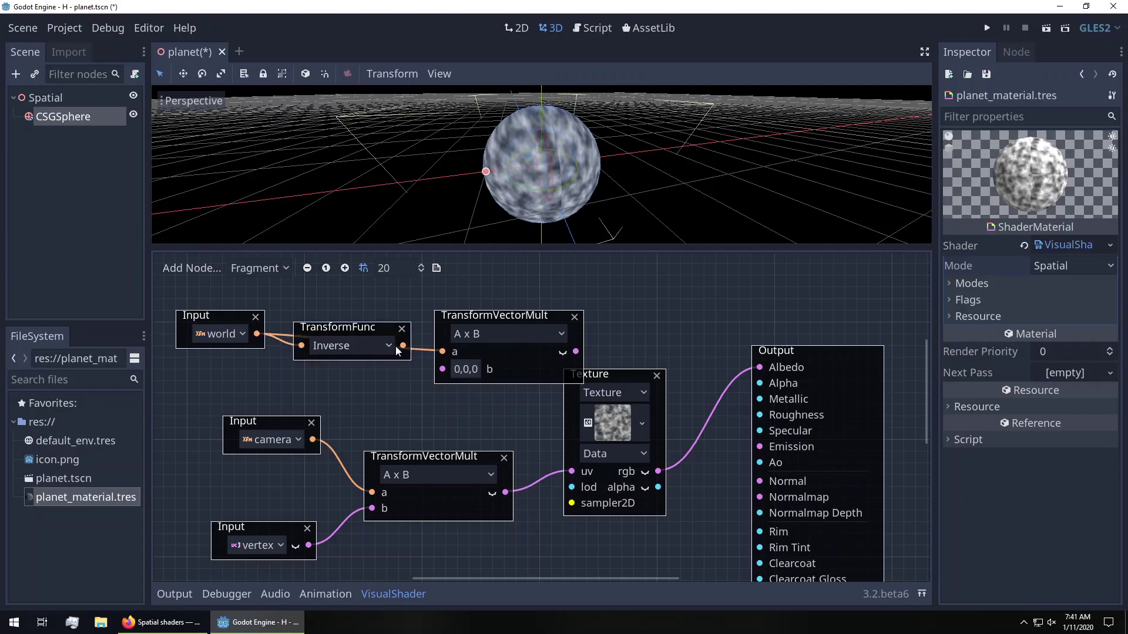
{"action": "left_click_drag", "start_coordinate": [405, 351], "coordinate": [441, 352]}
Connect the lower TransformVectorMult's output to the upper one's b, rearrange the nodes, and feed the upper one's output into Texture's uv
{"action": "left_click_drag", "start_coordinate": [505, 492], "coordinate": [442, 370]}
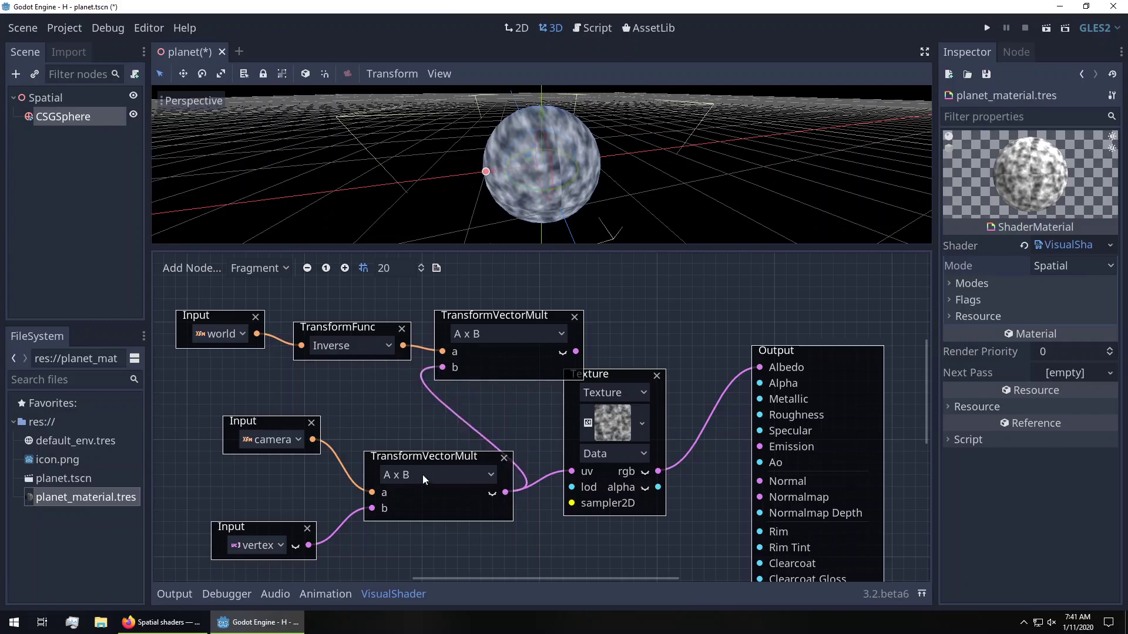
{"action": "left_click_drag", "start_coordinate": [446, 561], "coordinate": [221, 416]}
{"action": "left_click_drag", "start_coordinate": [400, 464], "coordinate": [318, 425]}
{"action": "left_click_drag", "start_coordinate": [605, 376], "coordinate": [647, 353]}
{"action": "left_click_drag", "start_coordinate": [609, 421], "coordinate": [619, 447]}
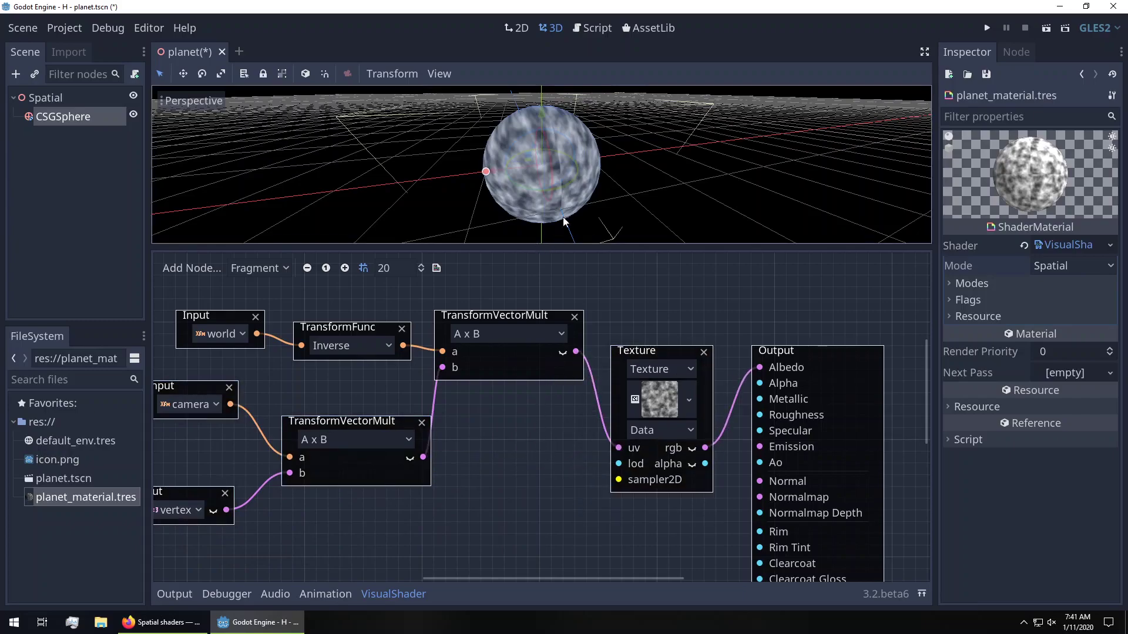
Save the scene and inspect the noise mapping on the sphere from several sides
{"action": "left_click_drag", "start_coordinate": [549, 115], "coordinate": [488, 171]}
{"action": "key", "text": "ctrl+s"}
{"action": "middle_click_drag", "start_coordinate": [564, 192], "coordinate": [647, 185]}
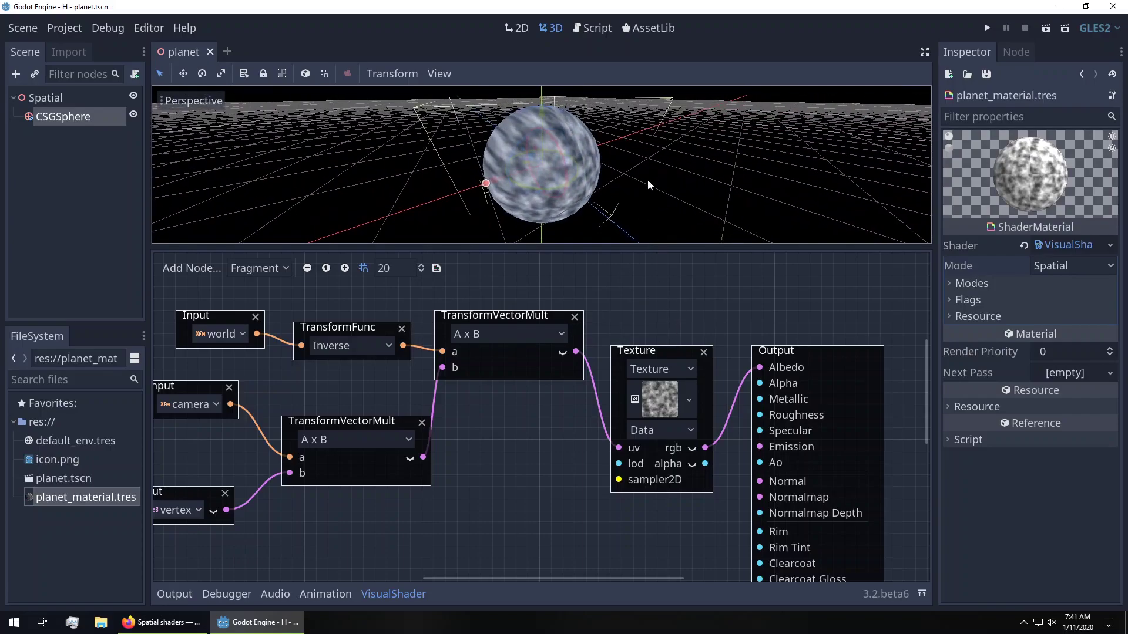
{"action": "middle_click_drag", "start_coordinate": [646, 192], "coordinate": [670, 202]}
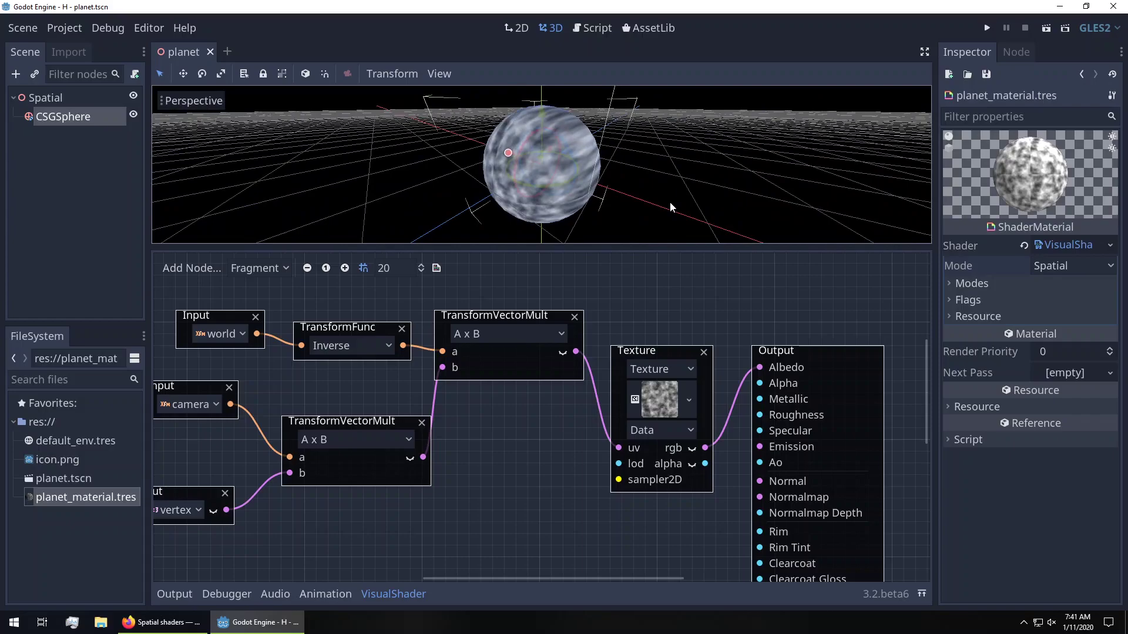
Move the Output and Texture nodes farther away from the upper TransformVectorMult node
{"action": "left_click_drag", "start_coordinate": [783, 353], "coordinate": [820, 308]}
{"action": "left_click_drag", "start_coordinate": [643, 350], "coordinate": [678, 327]}
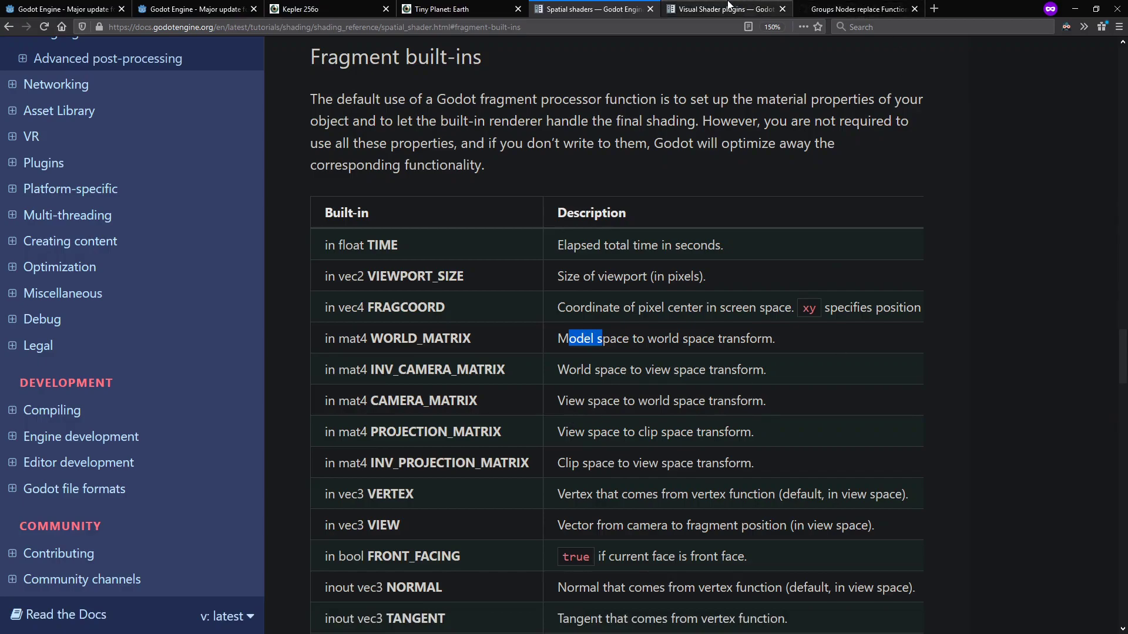
Switch to the browser's Visual Shader plugins page and replace the contents of noise3d.gd in Godot with its PerlinNoise3D script
{"action": "left_click", "coordinate": [728, 7]}
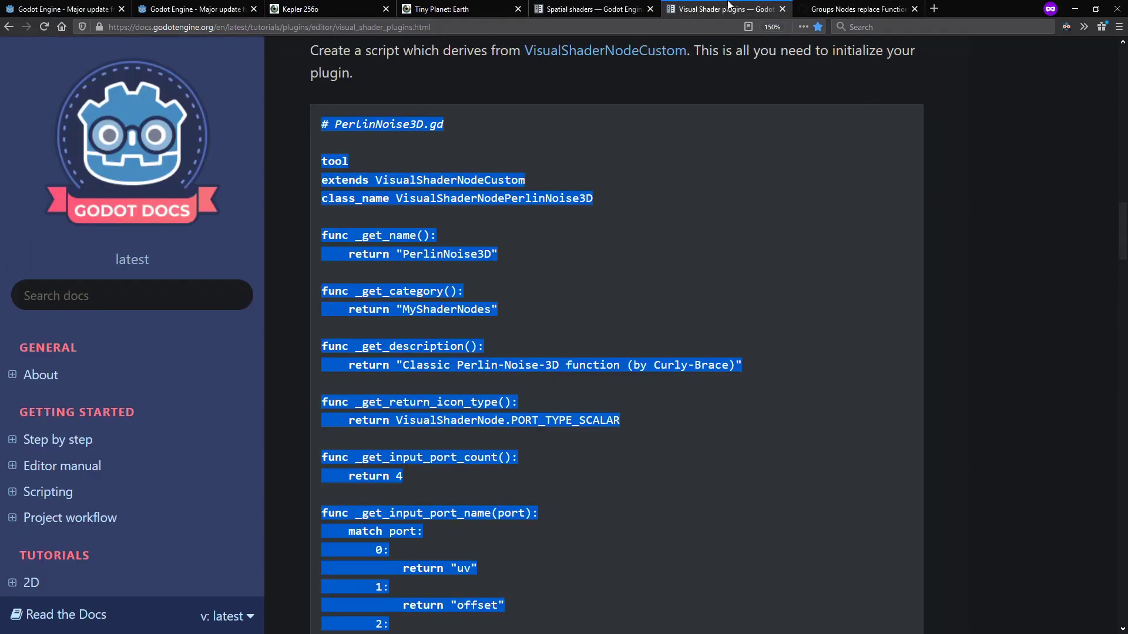
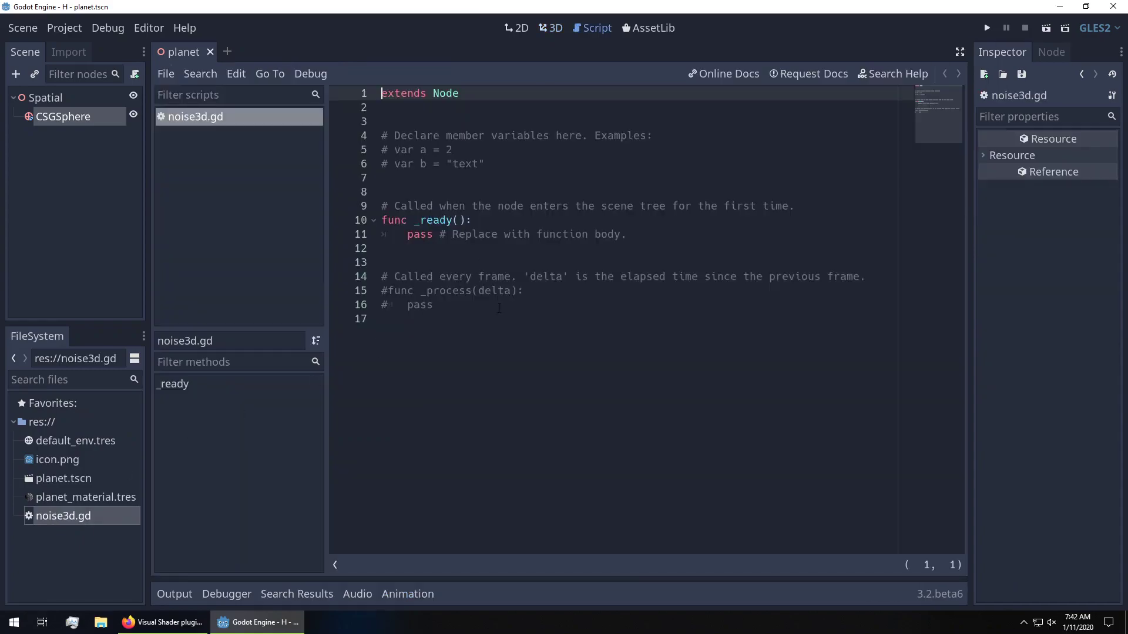
{"action": "left_click", "coordinate": [500, 313]}
{"action": "key", "text": "ctrl+a"}
{"action": "key", "text": "ctrl+v"}
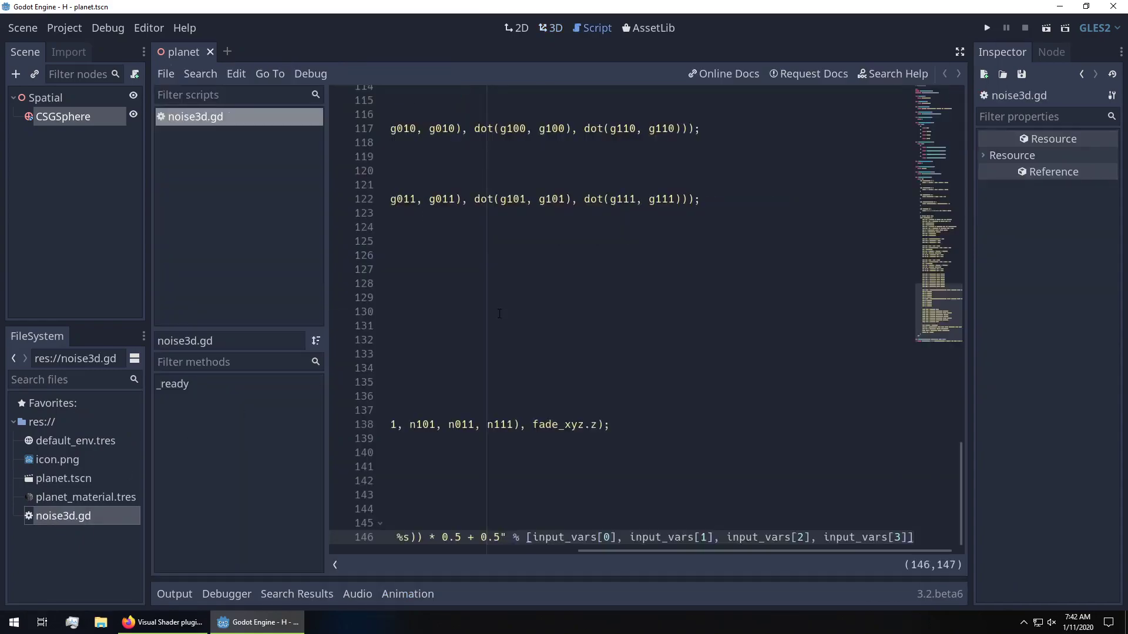
{"action": "key", "text": "Return"}
{"action": "key", "text": "Return"}
{"action": "key", "text": "BackSpace"}
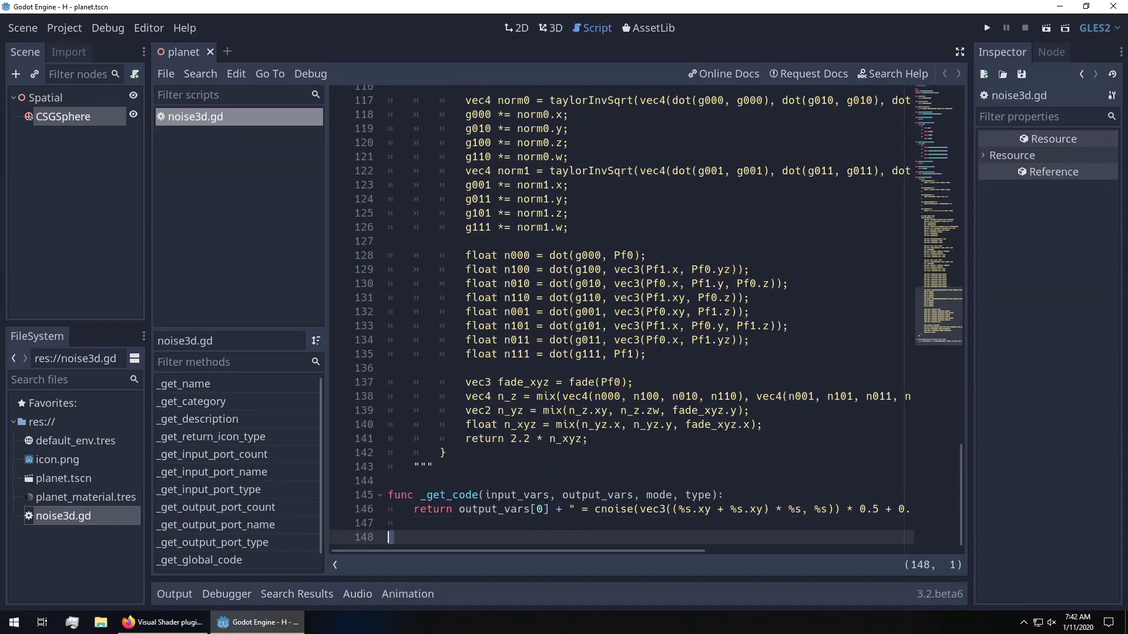
{"action": "key", "text": "BackSpace"}
{"action": "key", "text": "BackSpace"}
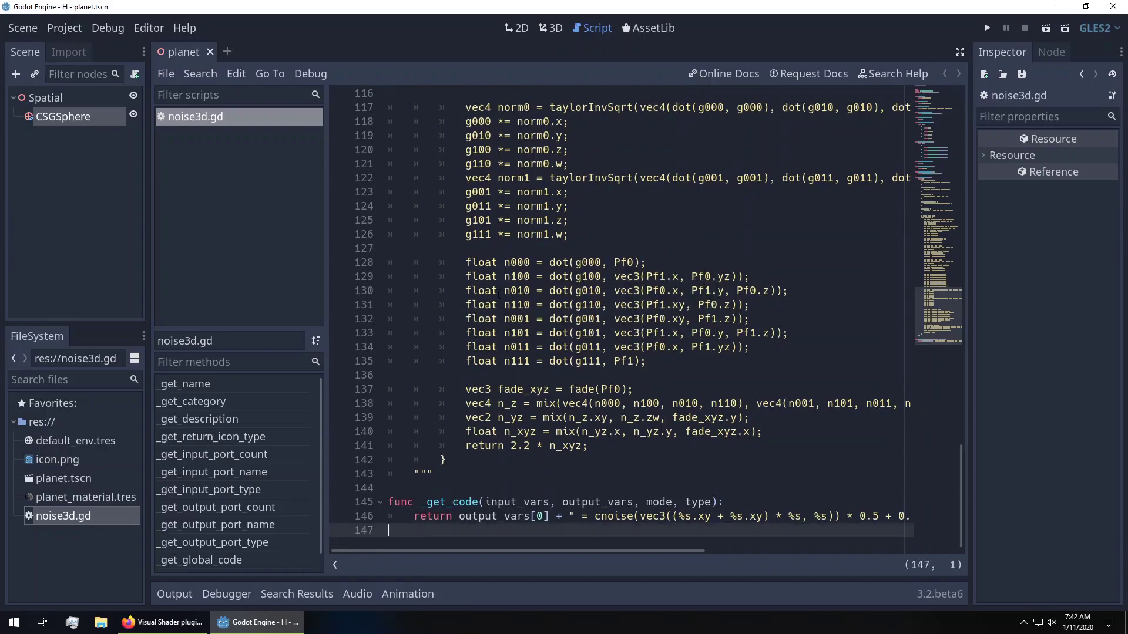
Change the value returned by _get_input_port_count in noise3d.gd to 2
{"action": "left_click_drag", "start_coordinate": [931, 272], "coordinate": [951, 185]}
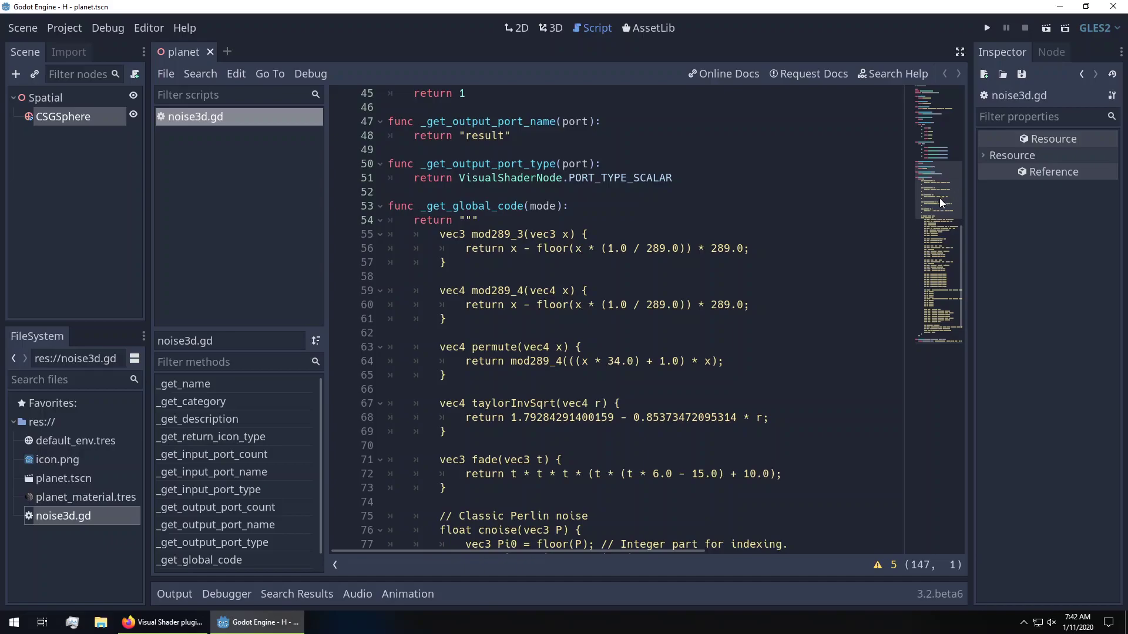
{"action": "left_click_drag", "start_coordinate": [939, 198], "coordinate": [940, 338]}
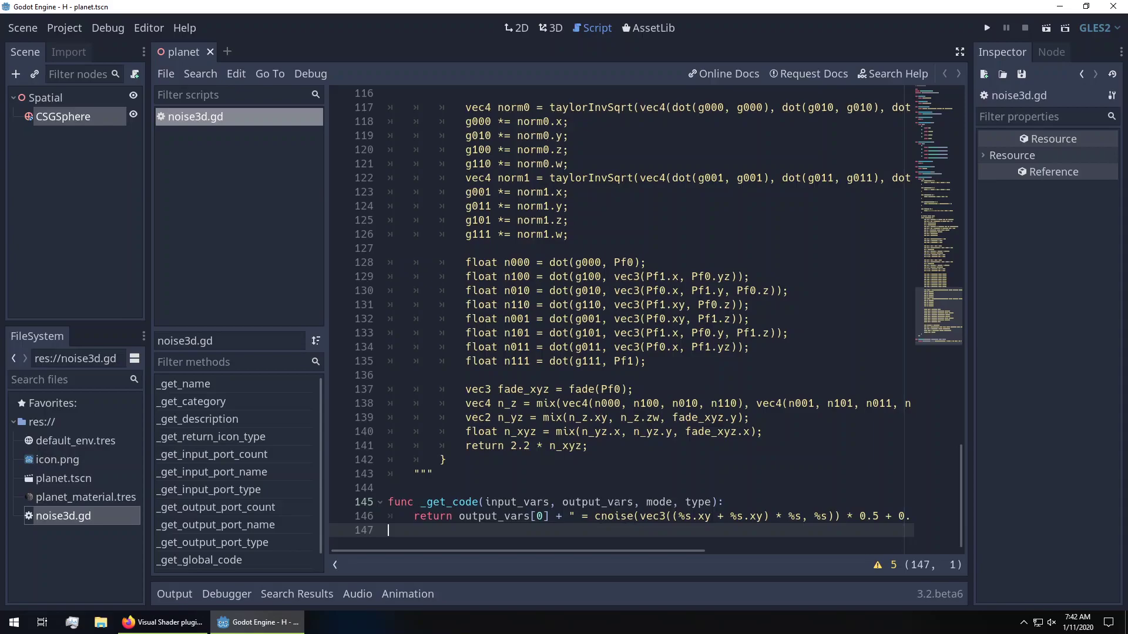
{"action": "left_click", "coordinate": [562, 488]}
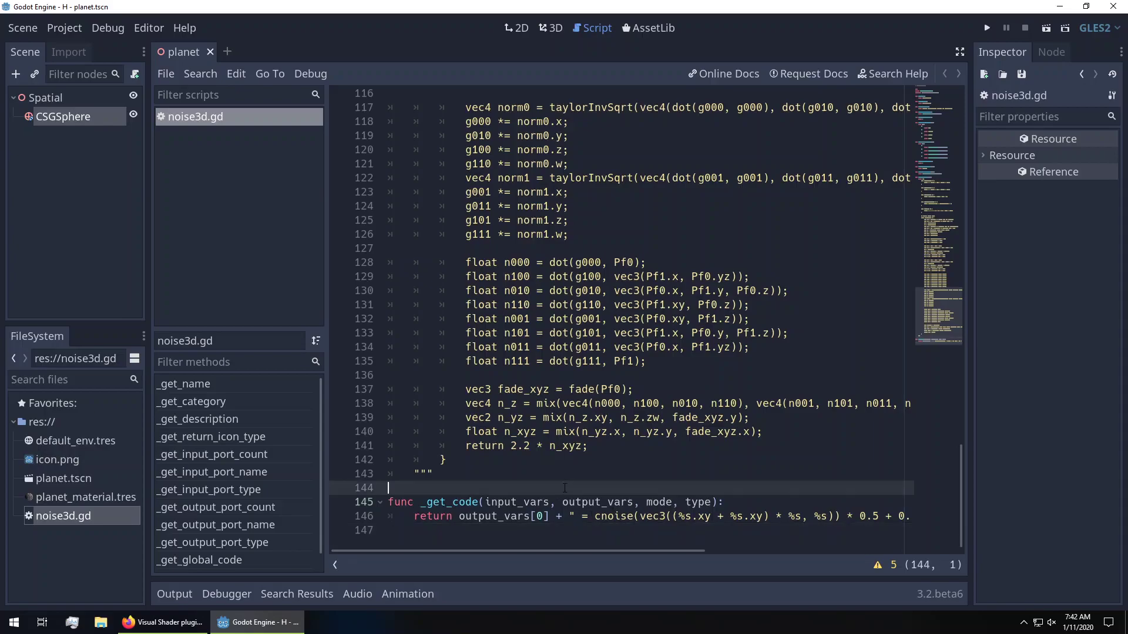
{"action": "left_click_drag", "start_coordinate": [949, 323], "coordinate": [946, 150]}
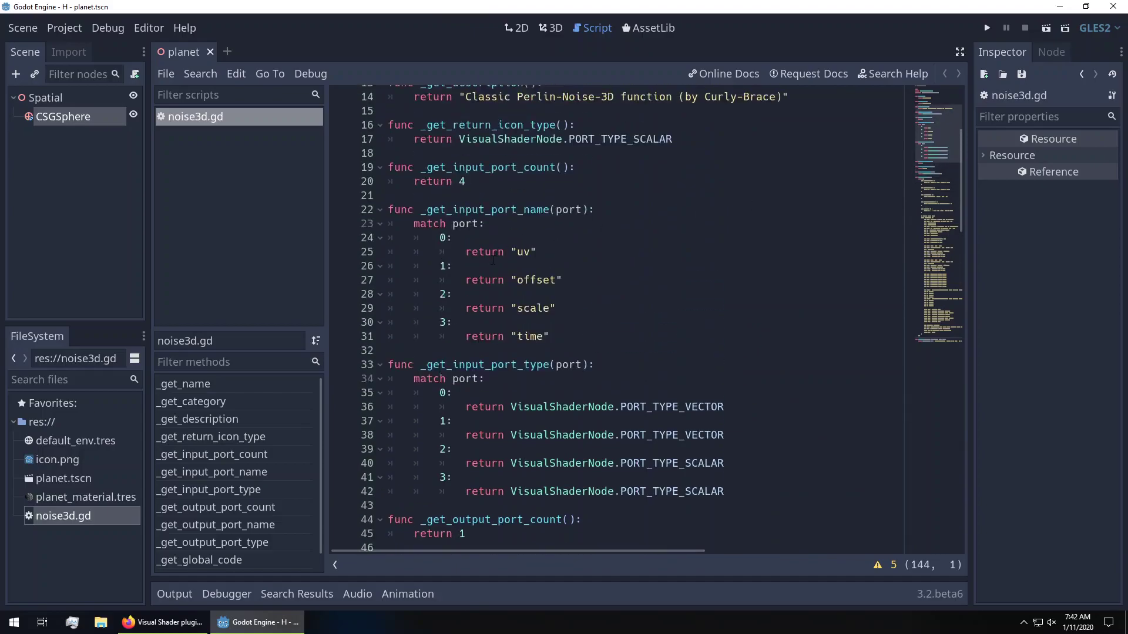
{"action": "scroll", "coordinate": [504, 185], "scroll_direction": "up", "scroll_amount": 1}
{"action": "left_click", "coordinate": [495, 226]}
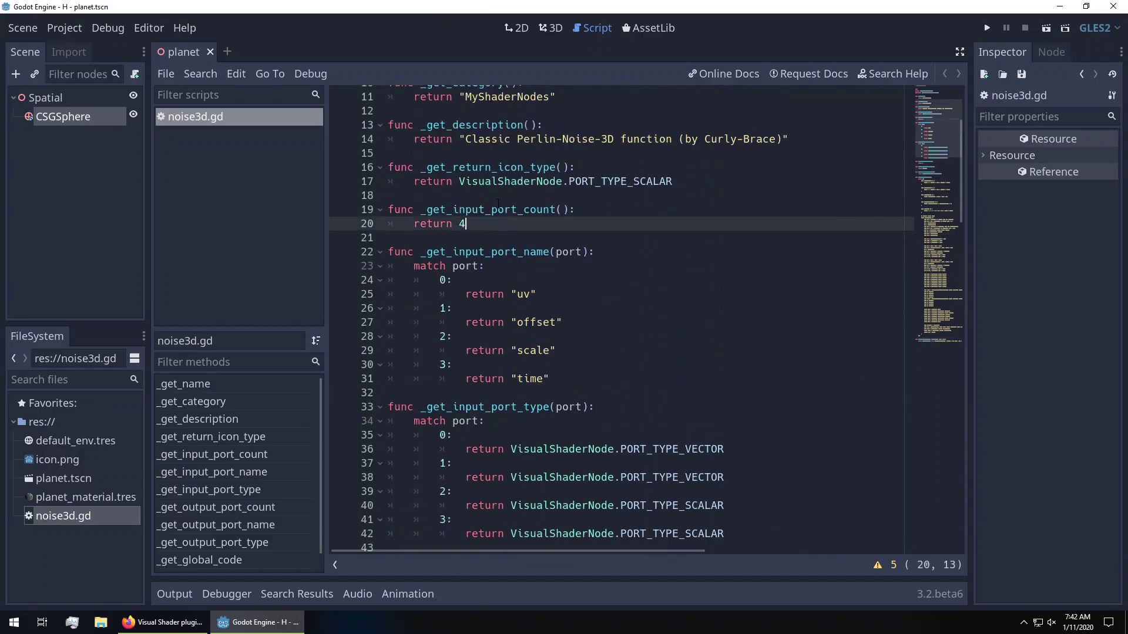
{"action": "key", "text": "BackSpace"}
{"action": "type", "text": "2"}
Rename input port 0 in _get_input_port_name to "xyz" and save the script
{"action": "double_click", "coordinate": [523, 294]}
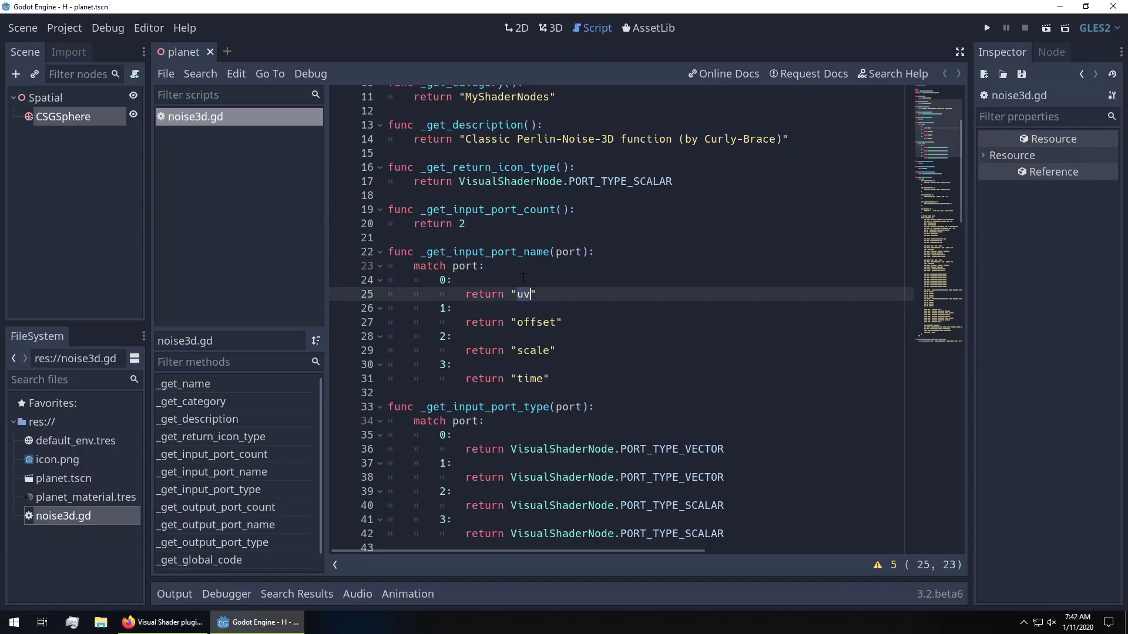
{"action": "type", "text": "xyz"}
{"action": "key", "text": "ctrl+s"}
Remove the "offset" and "time" entries from _get_input_port_name, leaving "scale" as port 1, and save the script
{"action": "key", "text": "Down"}
{"action": "key", "text": "Down"}
{"action": "key", "text": "Home"}
{"action": "key", "text": "shift+Down"}
{"action": "key", "text": "shift+Down"}
{"action": "key", "text": "Delete"}
{"action": "key", "text": "Down"}
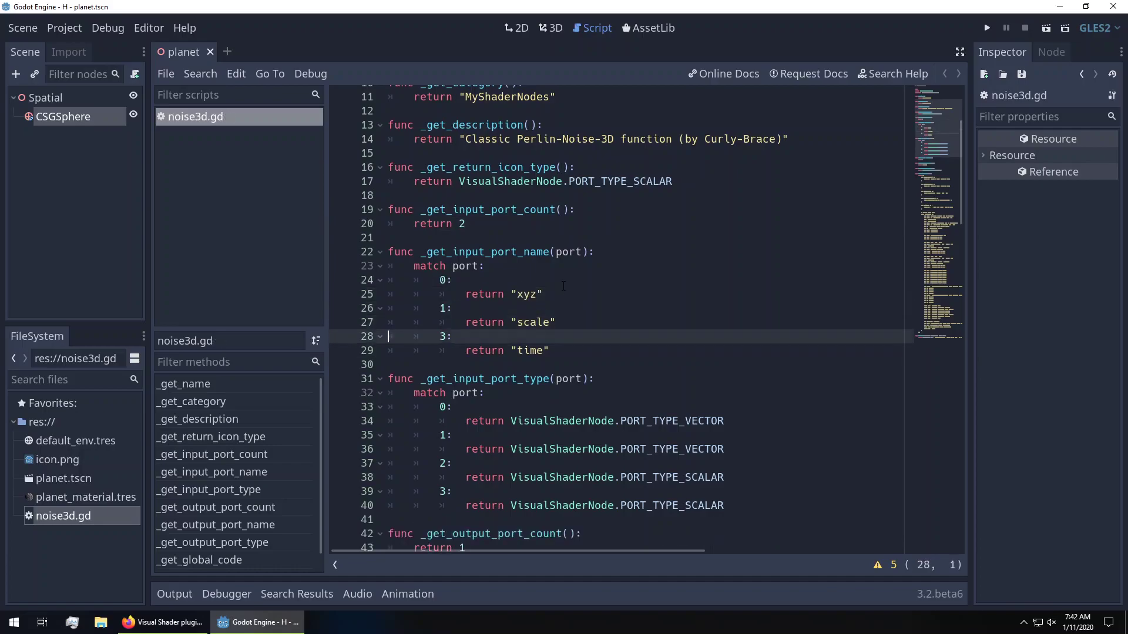
{"action": "key", "text": "shift+Down"}
{"action": "key", "text": "shift+Down"}
{"action": "key", "text": "Delete"}
{"action": "key", "text": "ctrl+s"}
Rename input port 1 in _get_input_port_name to "freq" and save the script
{"action": "double_click", "coordinate": [536, 323]}
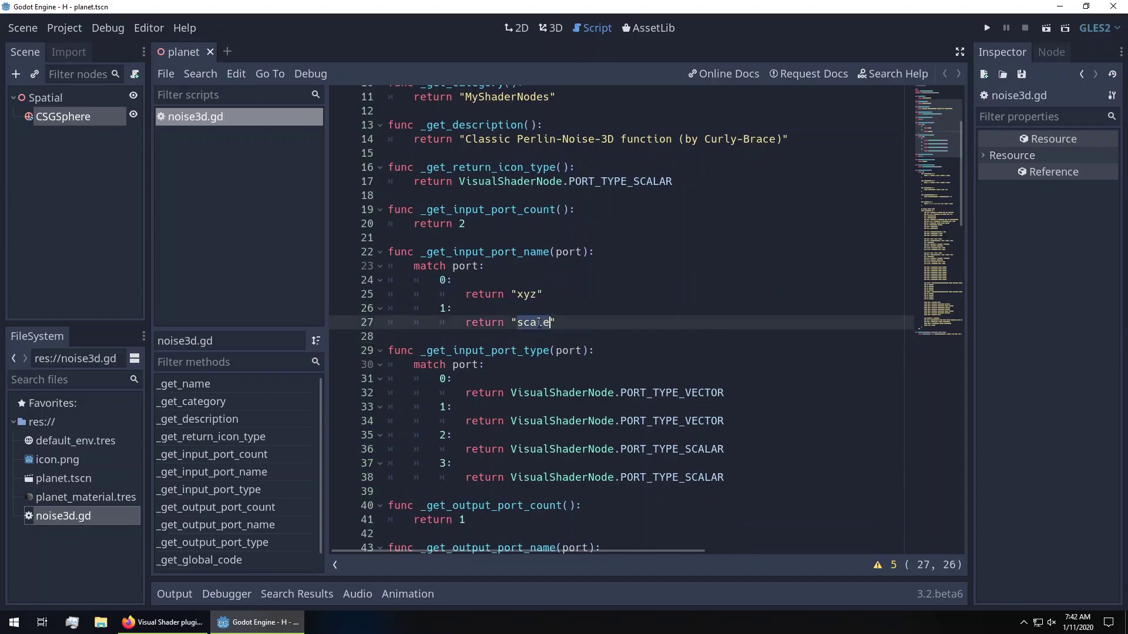
{"action": "type", "text": "freq"}
{"action": "key", "text": "ctrl+s"}
{"action": "left_click", "coordinate": [450, 337]}
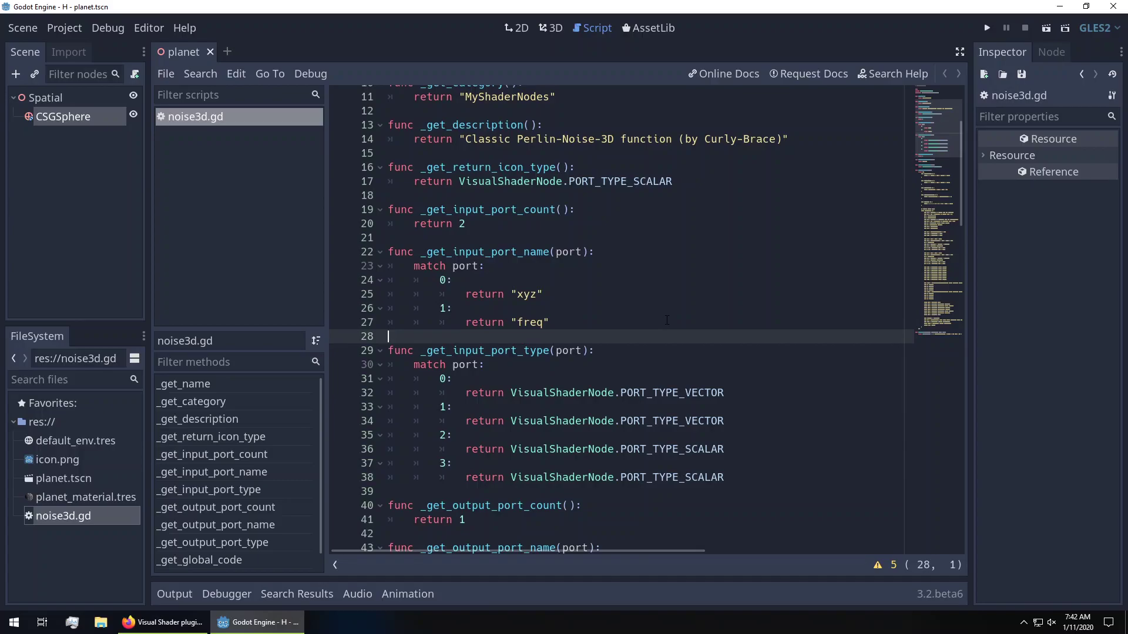
Delete the surplus cases in _get_input_port_type, keeping port 0 as PORT_TYPE_VECTOR and port 1 as PORT_TYPE_SCALAR
{"action": "left_click", "coordinate": [556, 410]}
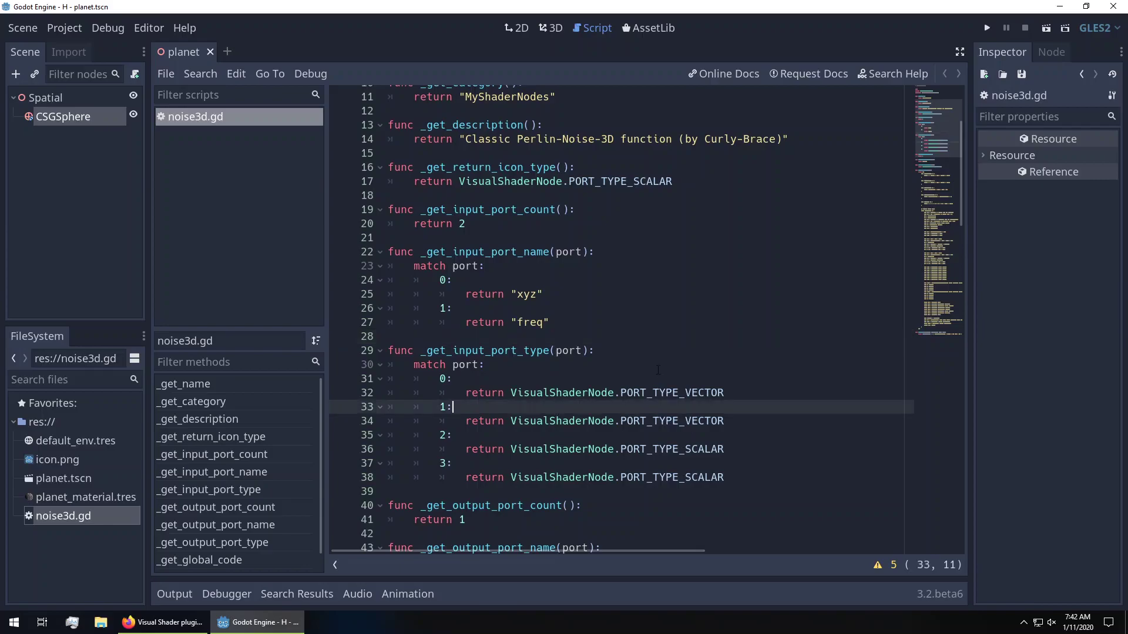
{"action": "key", "text": "shift+Down"}
{"action": "key", "text": "shift+Down"}
{"action": "key", "text": "Delete"}
{"action": "key", "text": "shift+Down"}
{"action": "key", "text": "shift+Down"}
{"action": "key", "text": "Delete"}
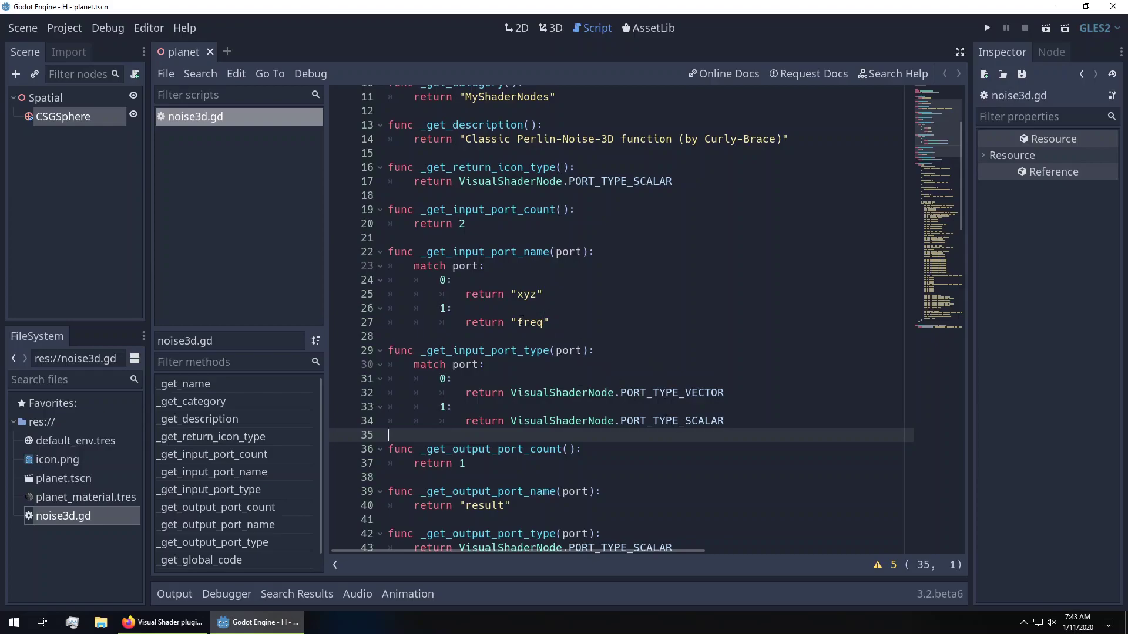
{"action": "scroll", "coordinate": [921, 226], "scroll_direction": "down", "scroll_amount": 15}
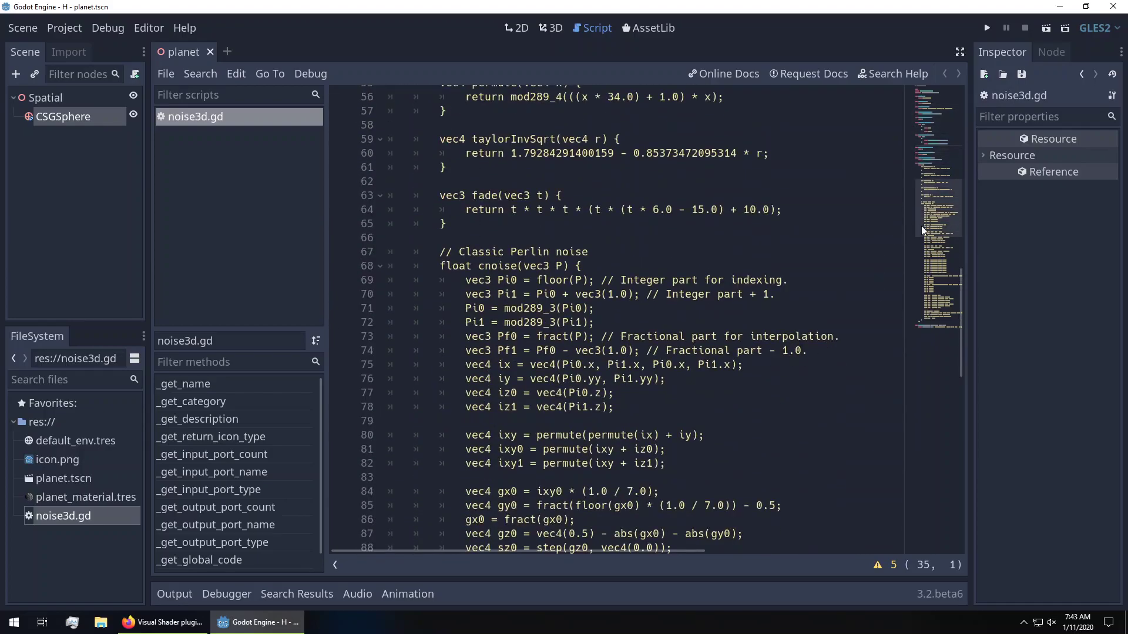
Replace the cnoise() argument expression in the _get_code return string with "%s * %s"
{"action": "left_click_drag", "start_coordinate": [921, 226], "coordinate": [939, 317]}
{"action": "left_click_drag", "start_coordinate": [679, 549], "coordinate": [741, 550]}
{"action": "left_click_drag", "start_coordinate": [538, 516], "coordinate": [838, 516]}
{"action": "type", "text": "%s "}
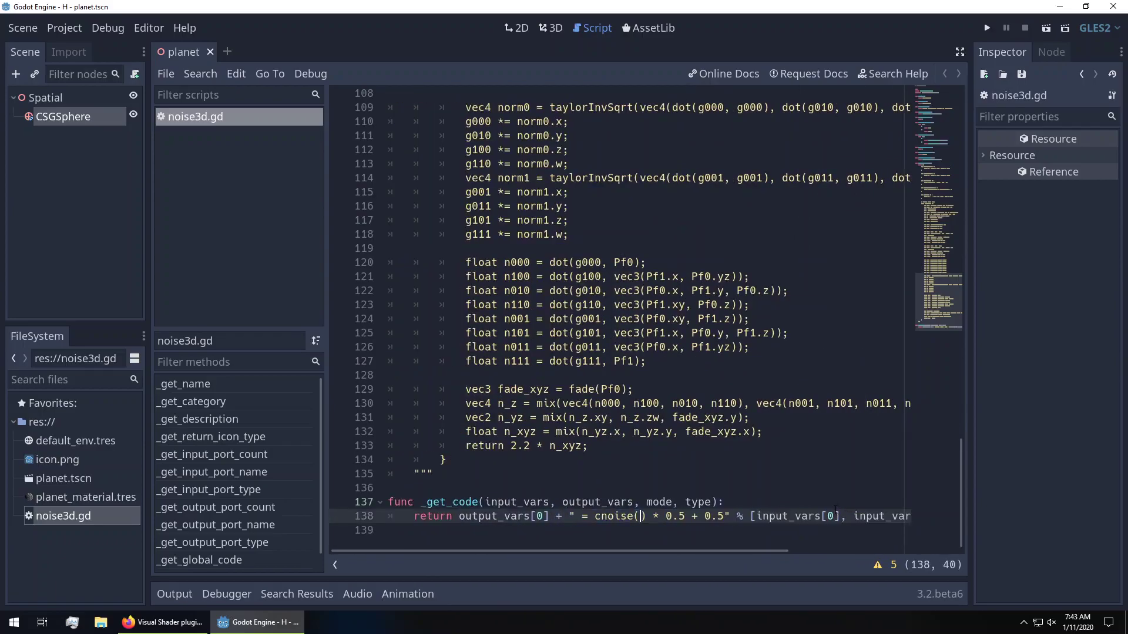
{"action": "type", "text": "* %s"}
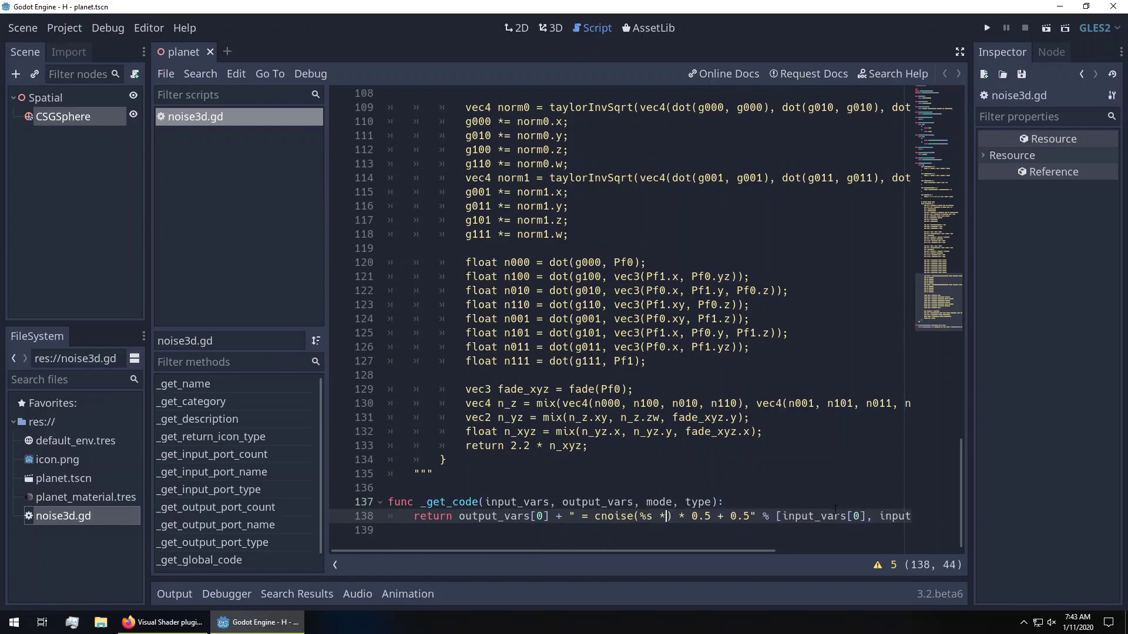
Trim the format array in _get_code to input_vars[0] and input_vars[1], and save the script
{"action": "key", "text": "End"}
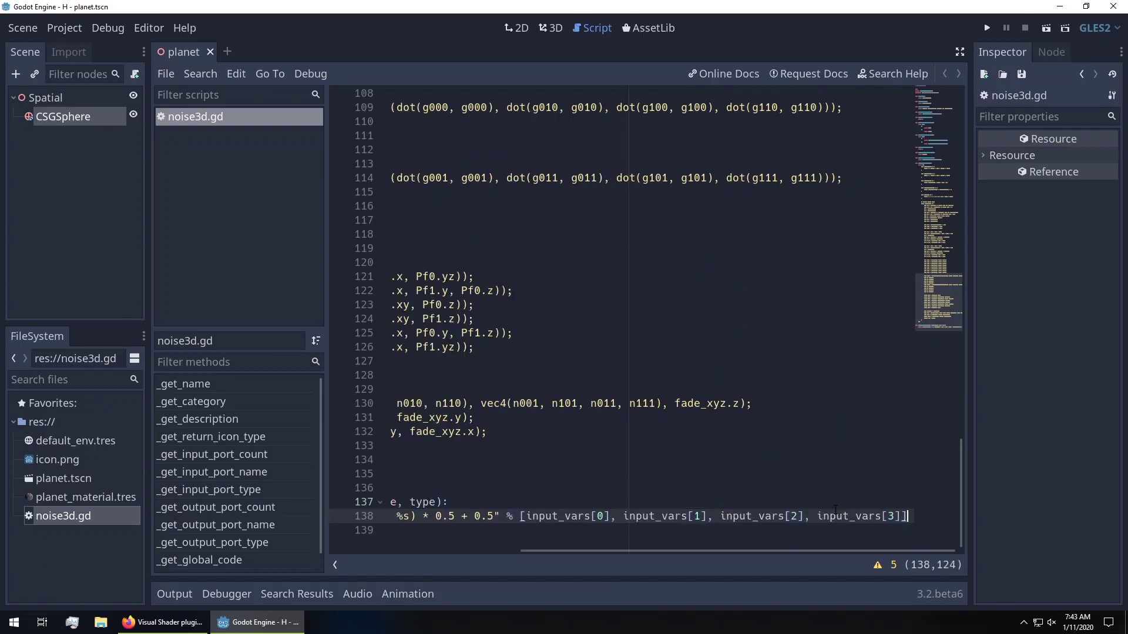
{"action": "key", "text": "shift+Left"}
{"action": "key", "text": "shift+Left"}
{"action": "key", "text": "shift+Left"}
{"action": "key", "text": "shift+Left"}
{"action": "key", "text": "shift+Left"}
{"action": "key", "text": "shift+Left"}
{"action": "key", "text": "shift+Left"}
{"action": "key", "text": "shift+Left"}
{"action": "key", "text": "shift+Left"}
{"action": "key", "text": "shift+Left"}
{"action": "key", "text": "shift+Left"}
{"action": "key", "text": "shift+Left"}
{"action": "key", "text": "shift+Left"}
{"action": "key", "text": "shift+Left"}
{"action": "key", "text": "shift+Left"}
{"action": "key", "text": "shift+Left"}
{"action": "key", "text": "shift+Left"}
{"action": "key", "text": "shift+Left"}
{"action": "key", "text": "shift+Left"}
{"action": "key", "text": "shift+Left"}
{"action": "key", "text": "shift+Left"}
{"action": "key", "text": "shift+Left"}
{"action": "key", "text": "shift+Left"}
{"action": "key", "text": "shift+Left"}
{"action": "key", "text": "shift+Left"}
{"action": "key", "text": "shift+Left"}
{"action": "key", "text": "shift+Left"}
{"action": "key", "text": "shift+Left"}
{"action": "key", "text": "shift+Left"}
{"action": "key", "text": "shift+Left"}
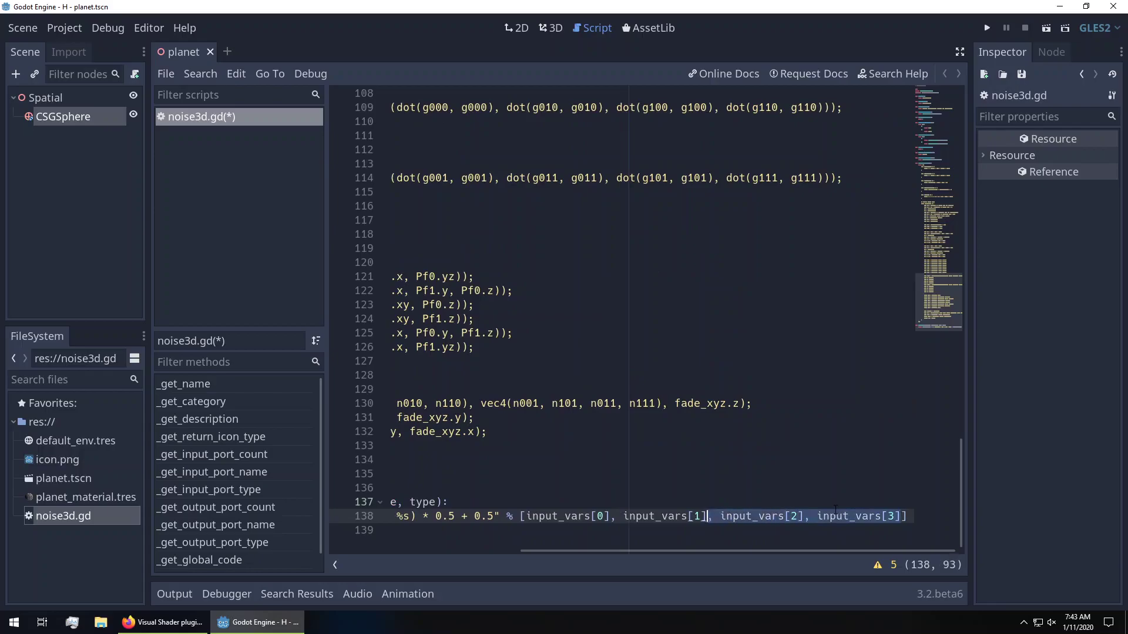
{"action": "type", "text": "]"}
{"action": "key", "text": "Down"}
{"action": "key", "text": "ctrl+s"}
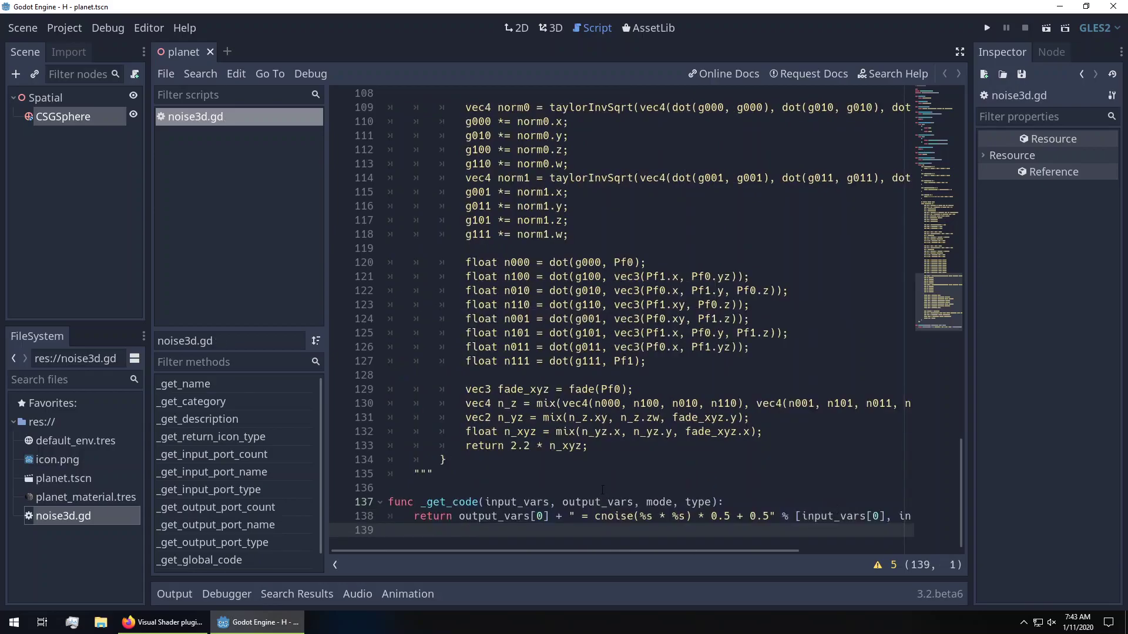
Return to the 3D workspace and open the visual shader graph of planet_material.tres
{"action": "left_click", "coordinate": [549, 27]}
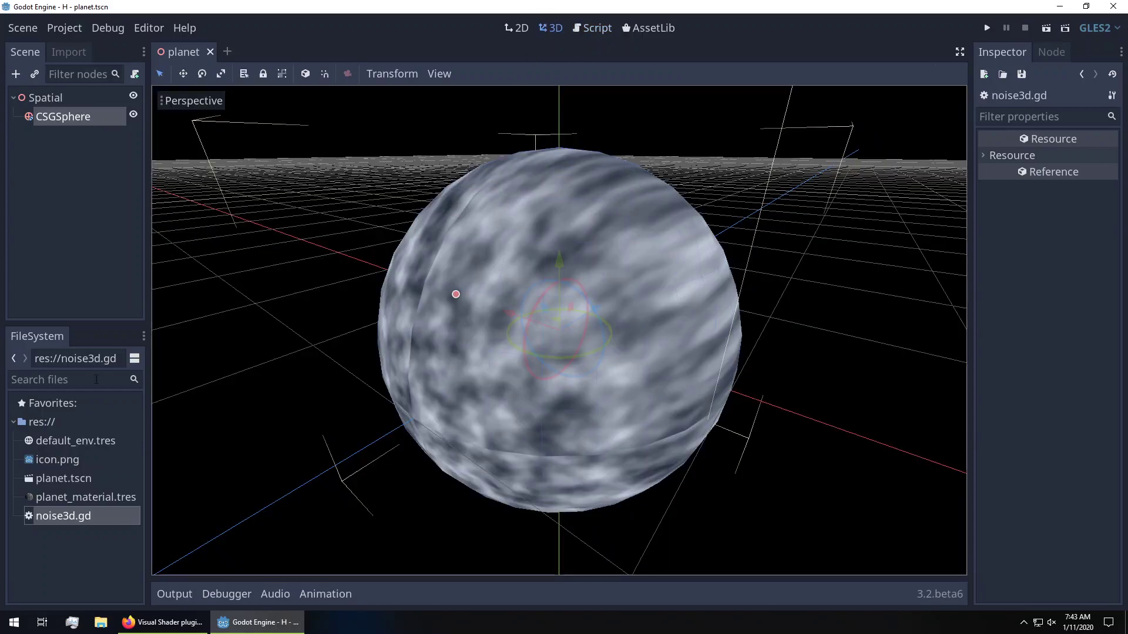
{"action": "double_click", "coordinate": [63, 491]}
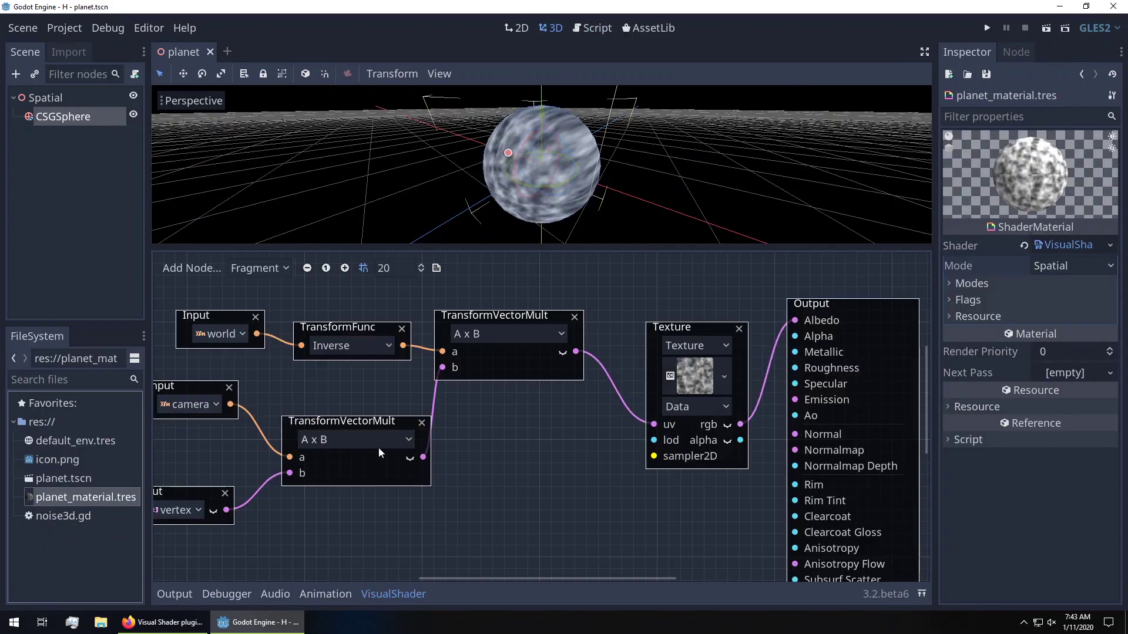
{"action": "scroll", "coordinate": [517, 455], "scroll_direction": "down", "scroll_amount": 3}
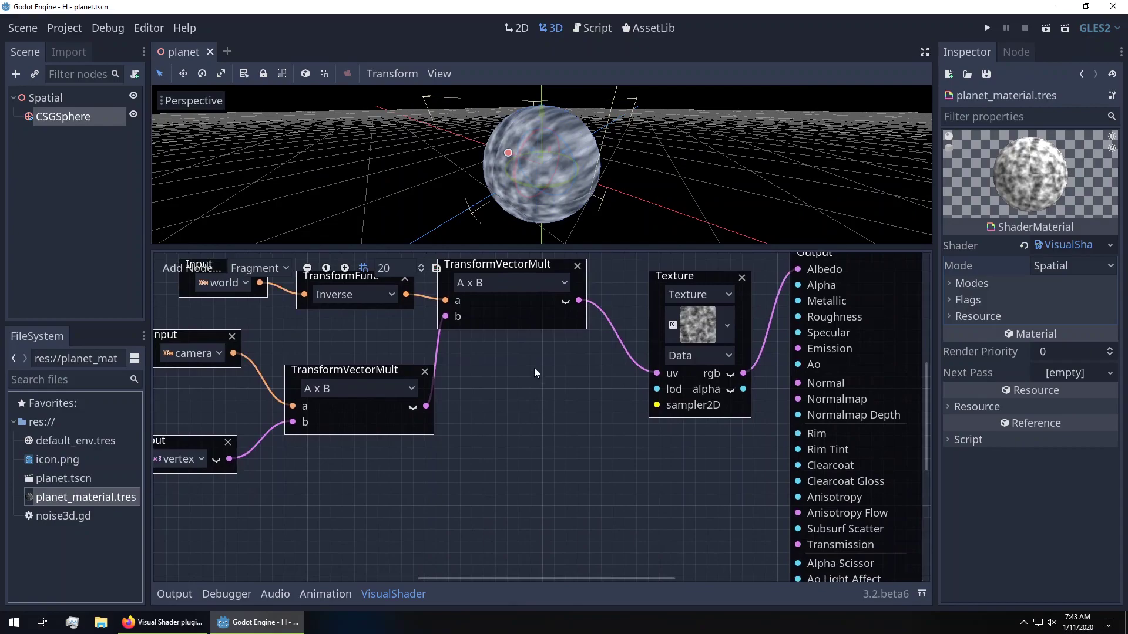
Review the node name and category strings defined at the beginning of noise3d.gd
{"action": "double_click", "coordinate": [48, 519]}
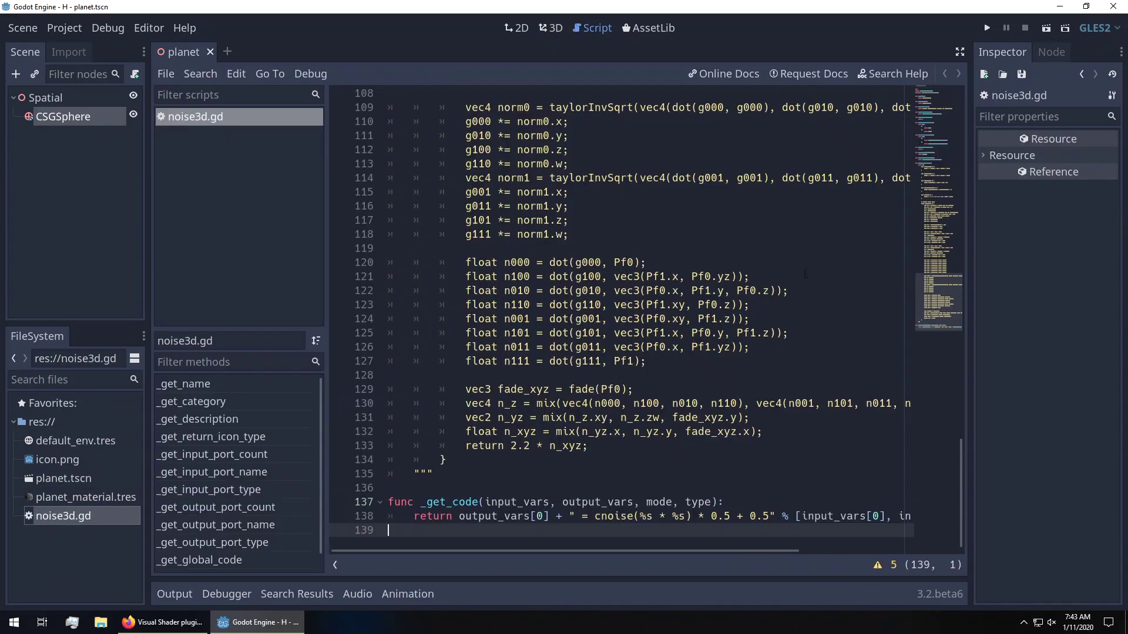
{"action": "left_click_drag", "start_coordinate": [946, 291], "coordinate": [936, 101]}
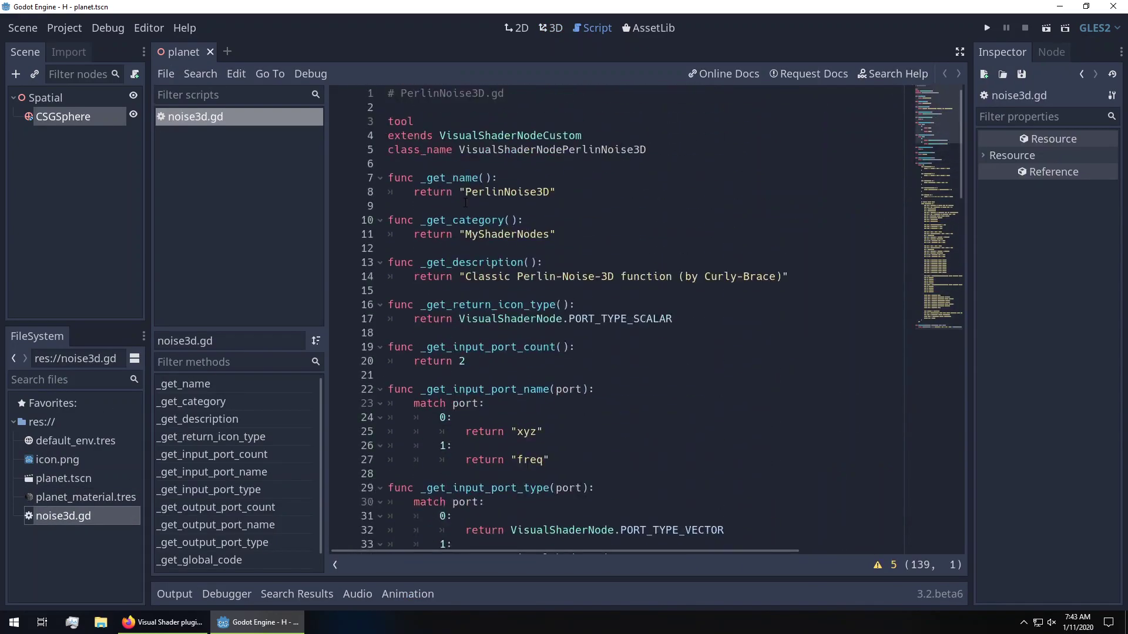
{"action": "double_click", "coordinate": [506, 234]}
{"action": "double_click", "coordinate": [520, 192]}
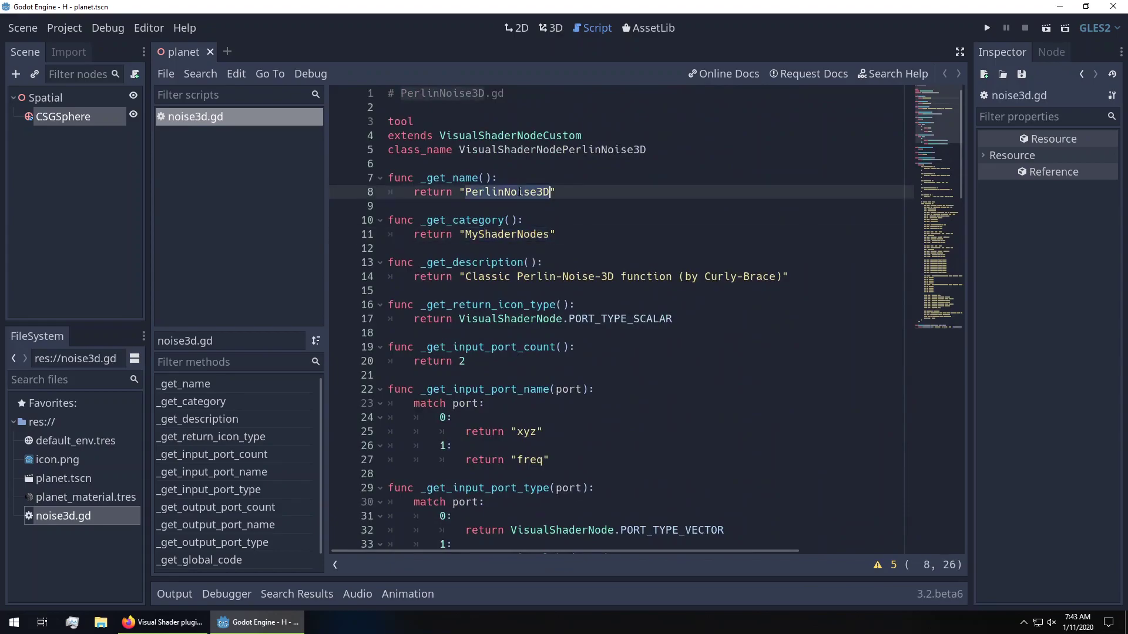
Reopen the planet_material.tres shader graph and look for the custom noise node under MyShaderNodes in the list of creatable nodes
{"action": "left_click", "coordinate": [548, 28]}
{"action": "left_click", "coordinate": [51, 499]}
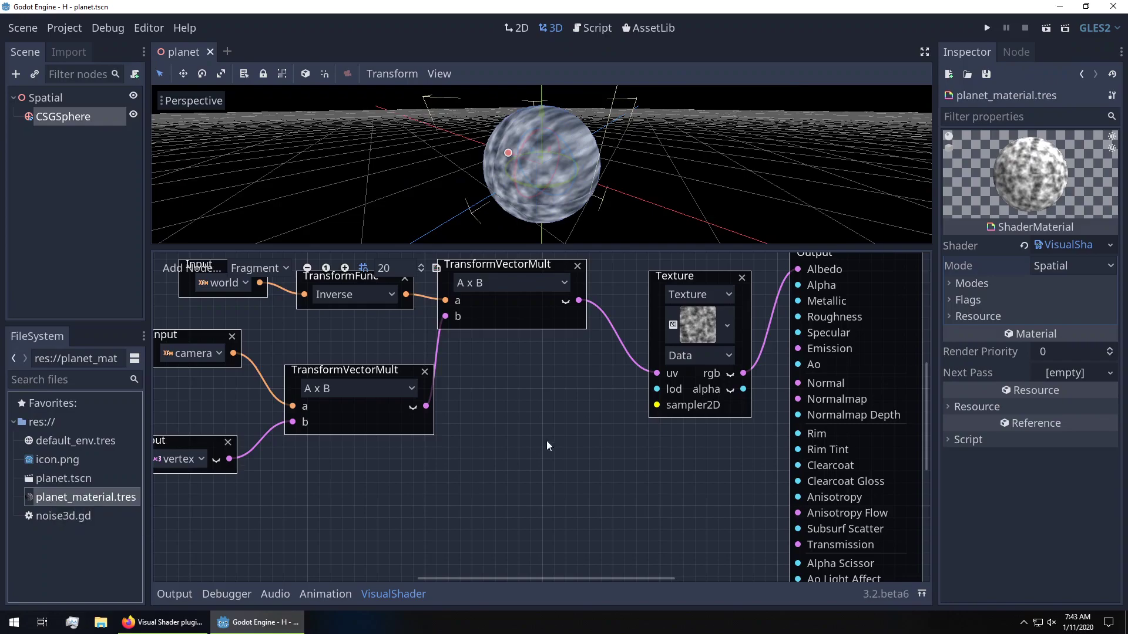
{"action": "middle_click_drag", "start_coordinate": [491, 449], "coordinate": [502, 487]}
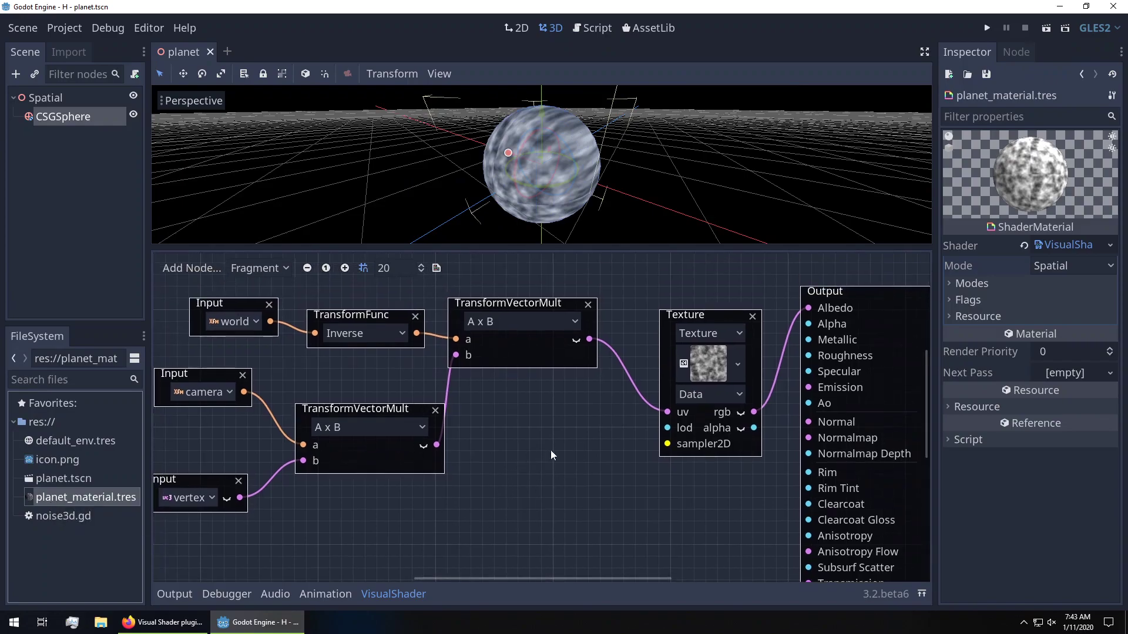
{"action": "left_click", "coordinate": [206, 265]}
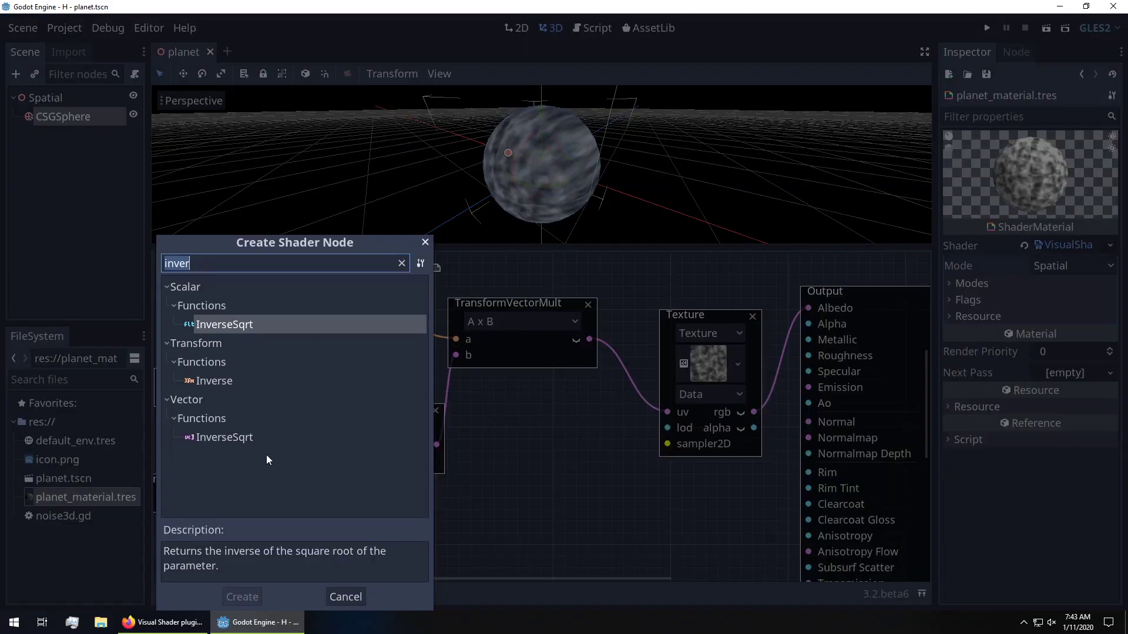
{"action": "left_click", "coordinate": [402, 264]}
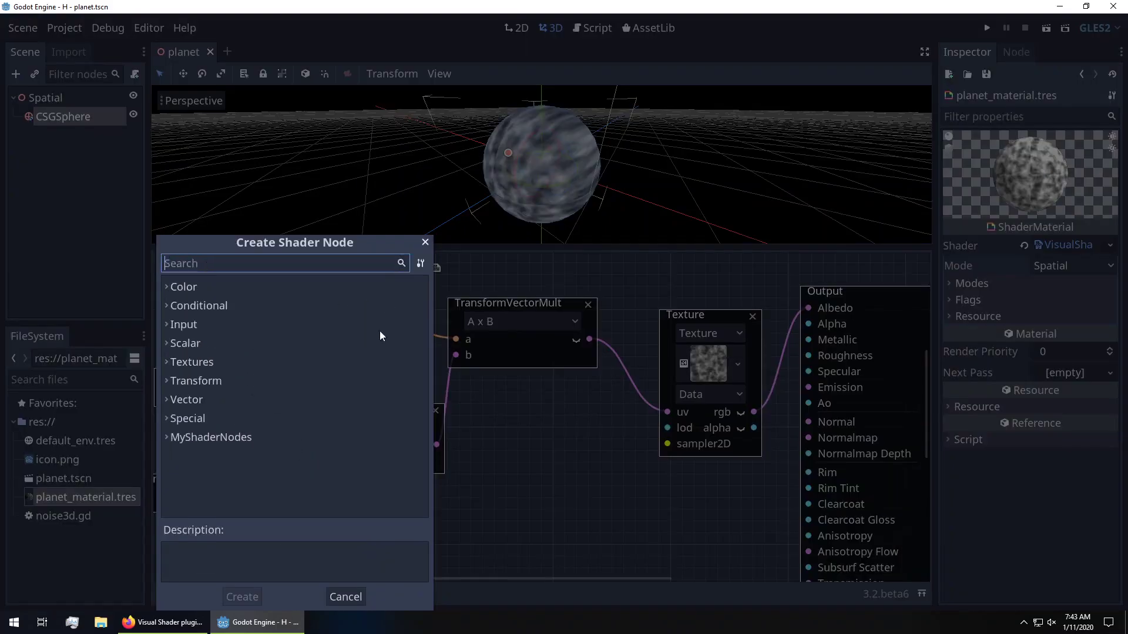
{"action": "left_click", "coordinate": [183, 438]}
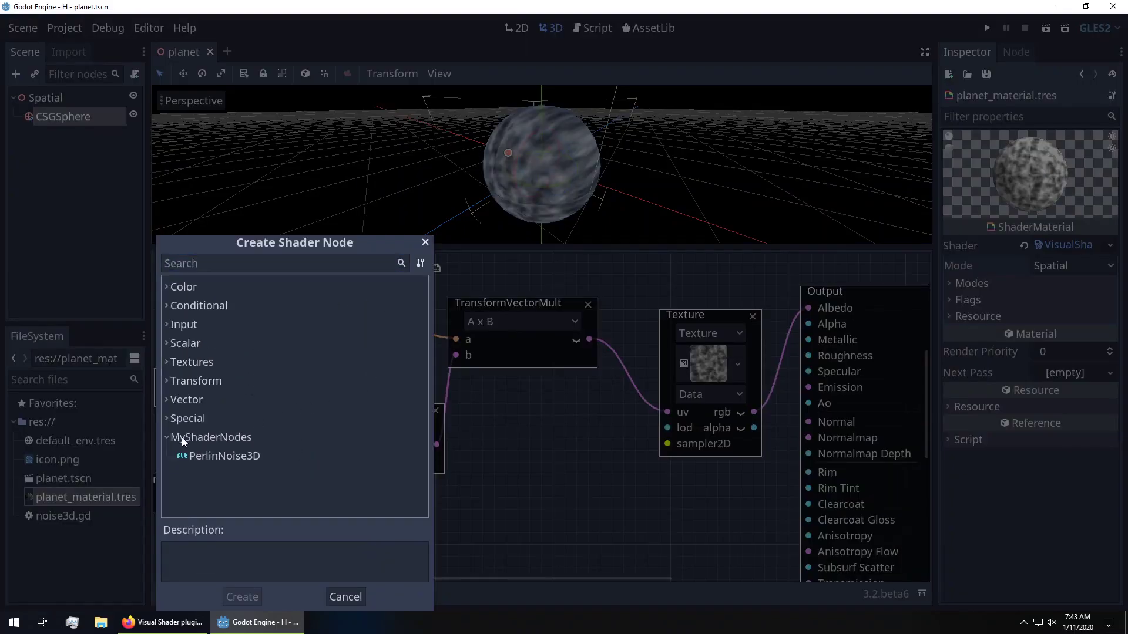
{"action": "left_click", "coordinate": [576, 467]}
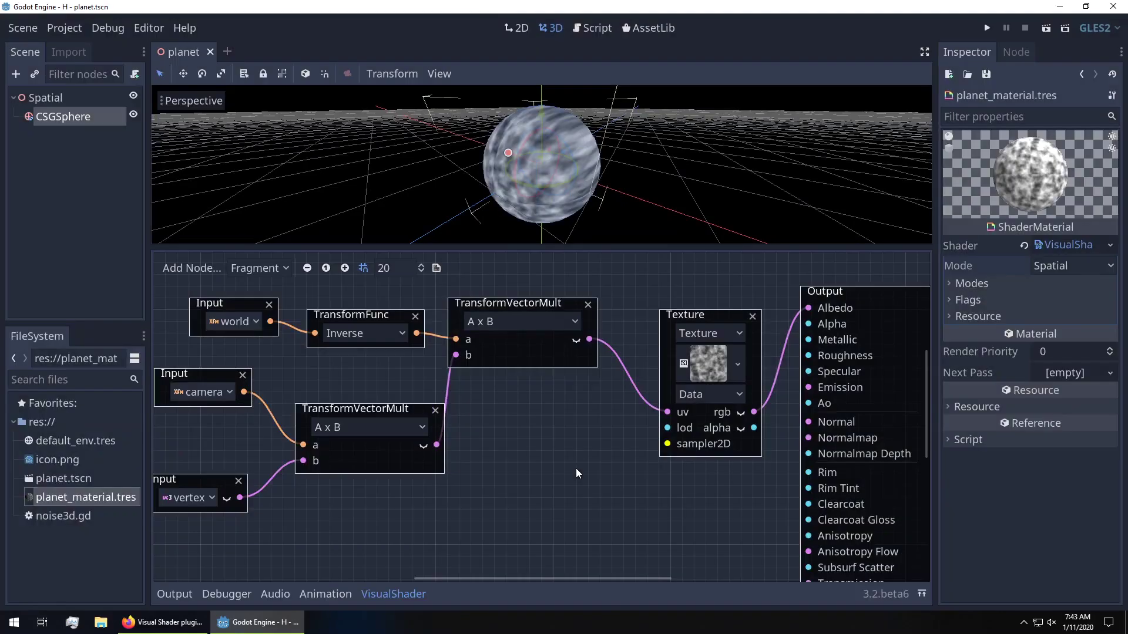
Add a PerlinNoise3D node to the graph from noise3d.gd and connect the final TransformVectorMult output to its xyz input
{"action": "left_click_drag", "start_coordinate": [48, 518], "coordinate": [555, 486]}
{"action": "middle_click_drag", "start_coordinate": [487, 492], "coordinate": [456, 419]}
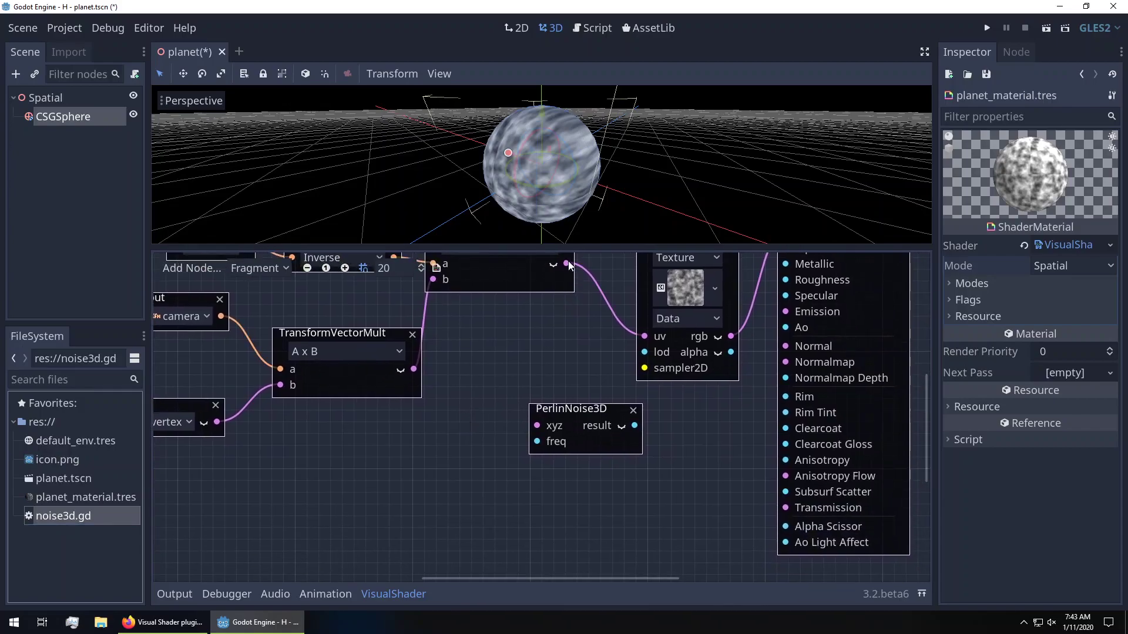
{"action": "left_click_drag", "start_coordinate": [567, 264], "coordinate": [473, 446]}
Feed the freq input of PerlinNoise3D from a new ScalarConstant node set to 1
{"action": "type", "text": "cons"}
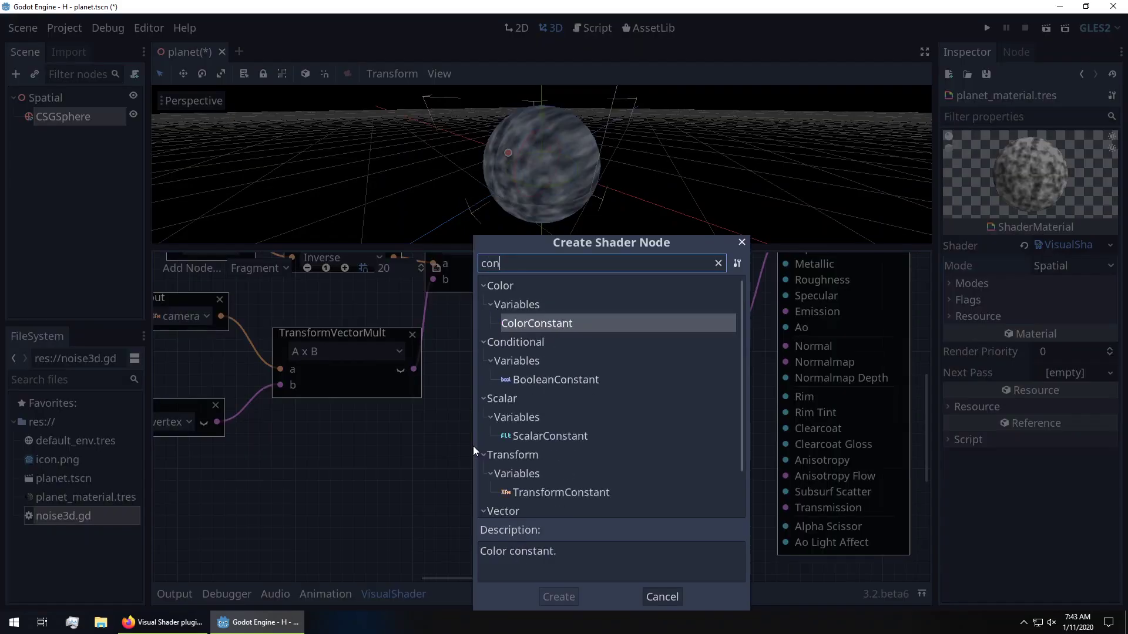
{"action": "double_click", "coordinate": [591, 436]}
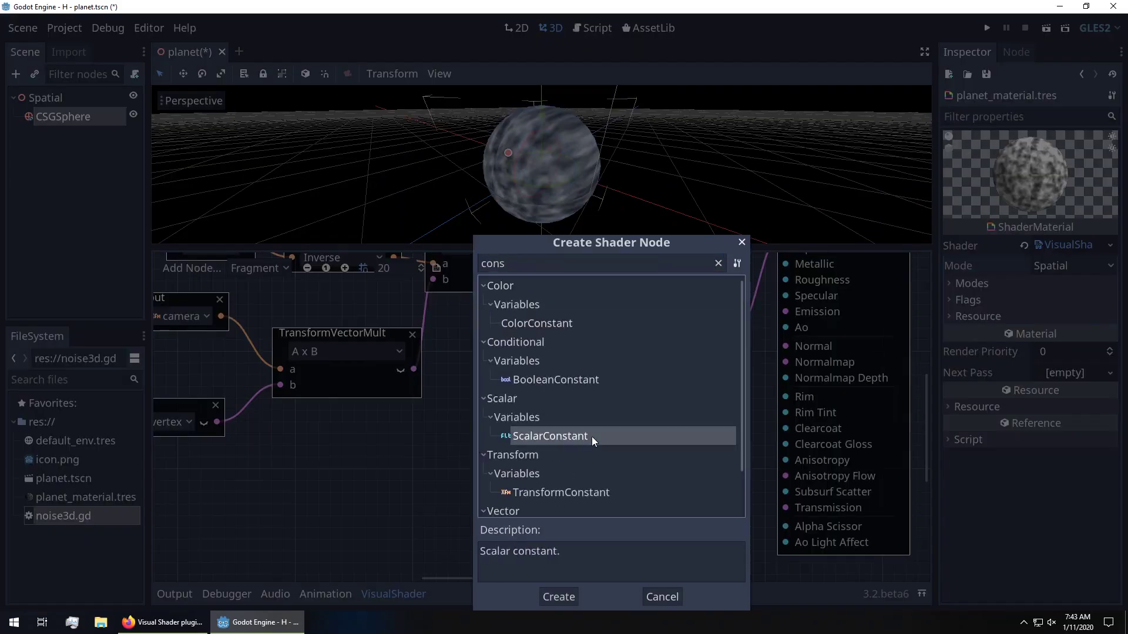
{"action": "type", "text": "1"}
{"action": "key", "text": "Return"}
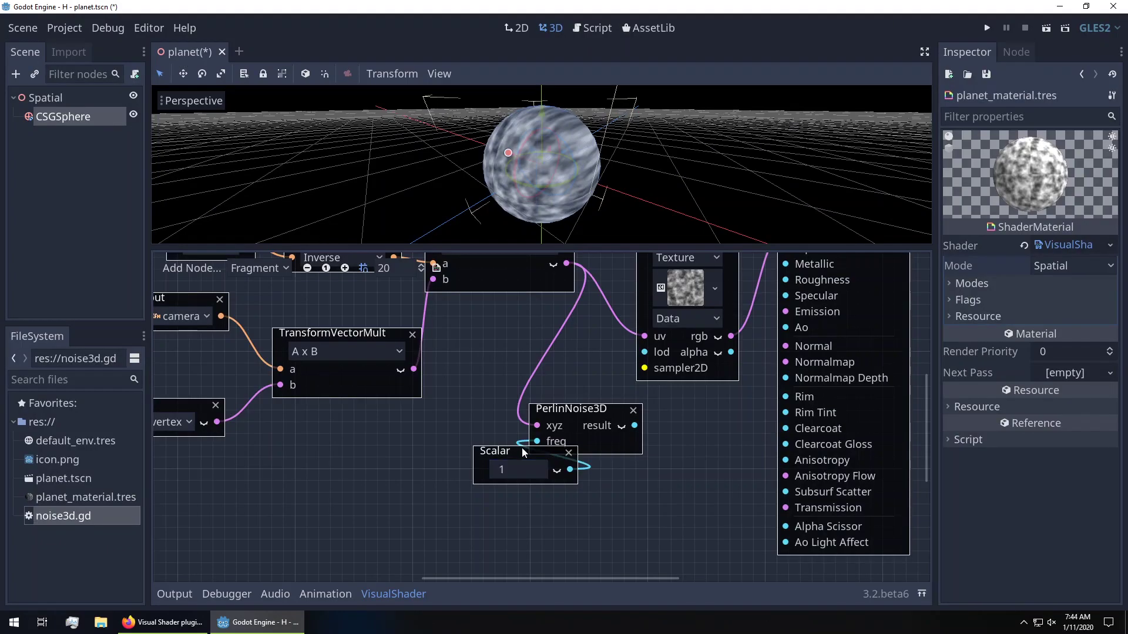
Connect the PerlinNoise3D result to the Albedo input of the Output node
{"action": "left_click_drag", "start_coordinate": [634, 430], "coordinate": [738, 407]}
{"action": "key", "text": "Escape"}
{"action": "scroll", "coordinate": [708, 413], "scroll_direction": "up", "scroll_amount": 3}
{"action": "left_click_drag", "start_coordinate": [568, 507], "coordinate": [717, 313]}
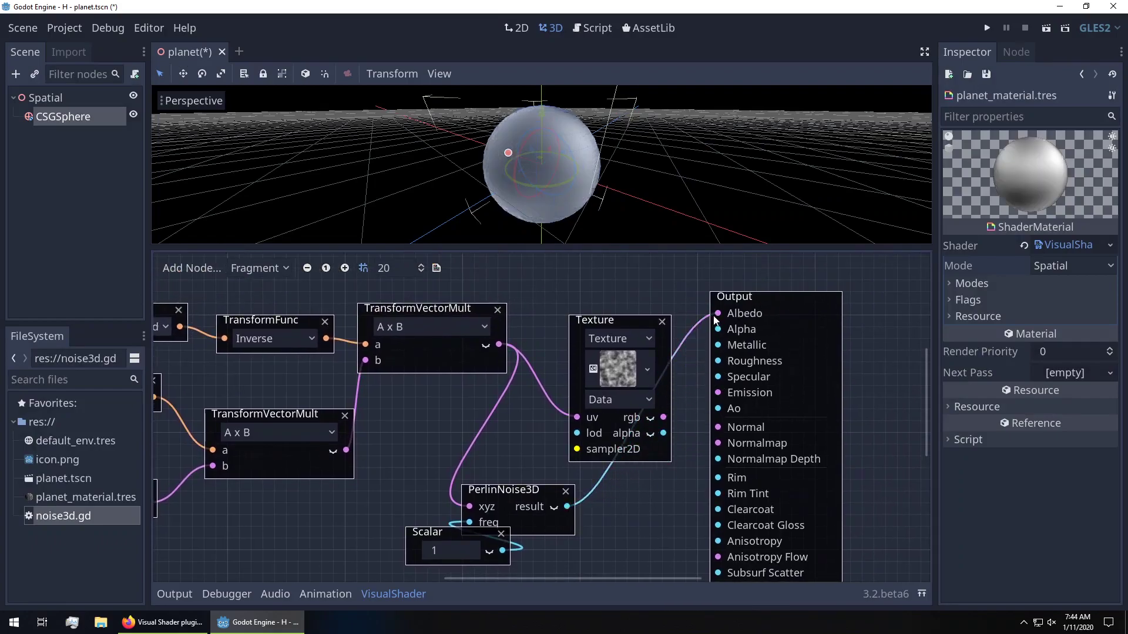
Delete the unused noise Texture node from the graph and save the scene
{"action": "left_click", "coordinate": [661, 323]}
{"action": "middle_click_drag", "start_coordinate": [646, 164], "coordinate": [617, 204]}
{"action": "key", "text": "ctrl+s"}
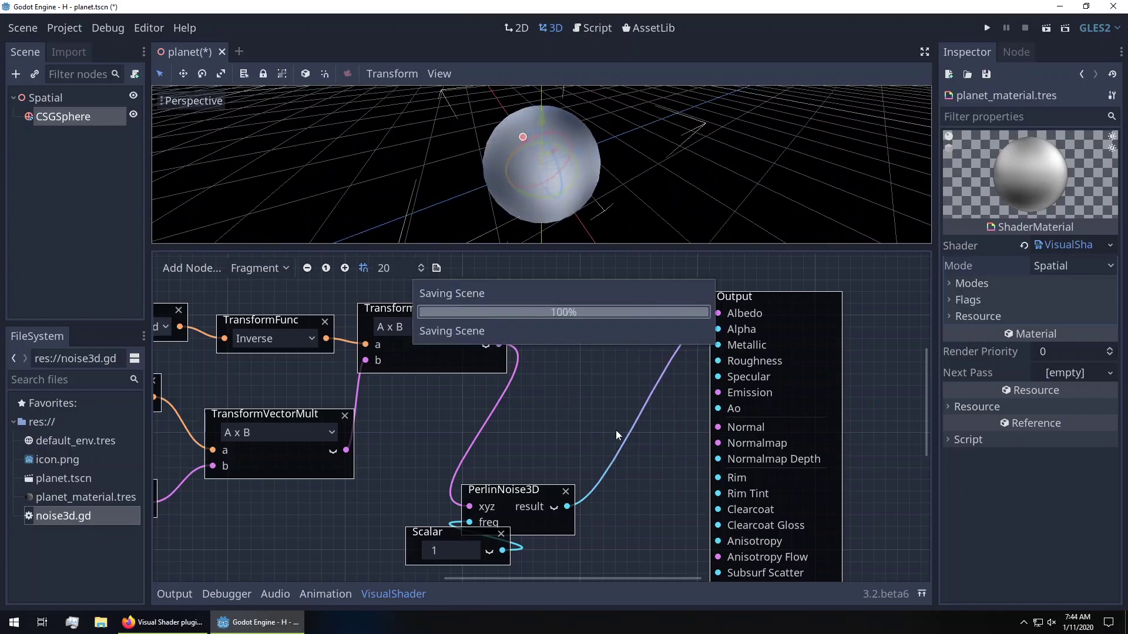
Space out the graph by moving the Scalar node clear of PerlinNoise3D and the Output node farther away, and save
{"action": "left_click_drag", "start_coordinate": [435, 532], "coordinate": [364, 532]}
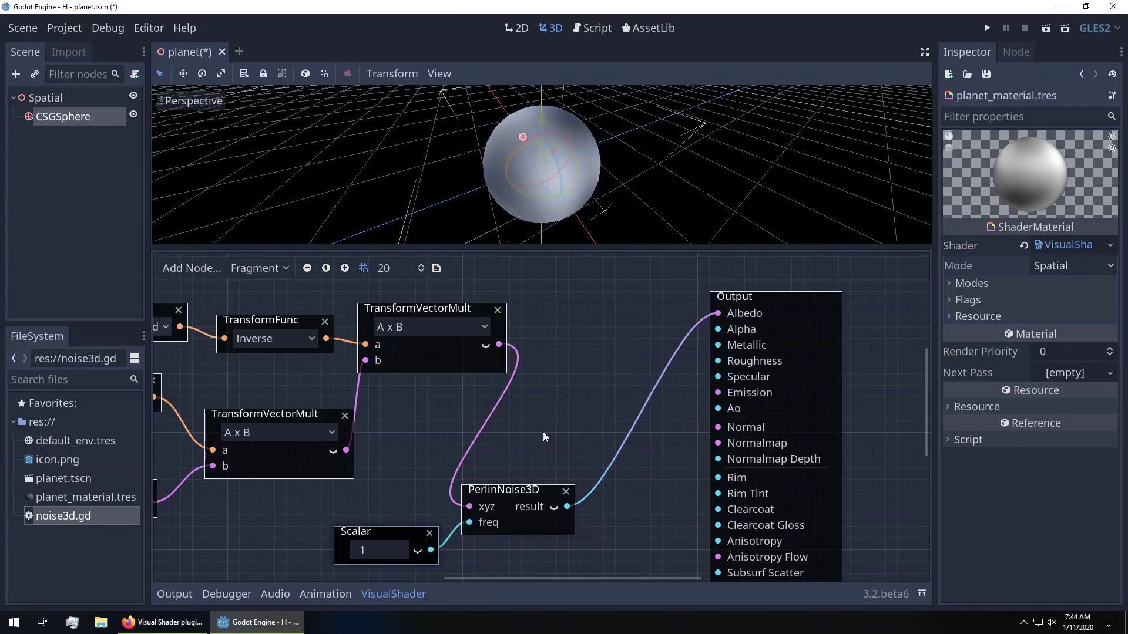
{"action": "left_click_drag", "start_coordinate": [770, 294], "coordinate": [854, 290]}
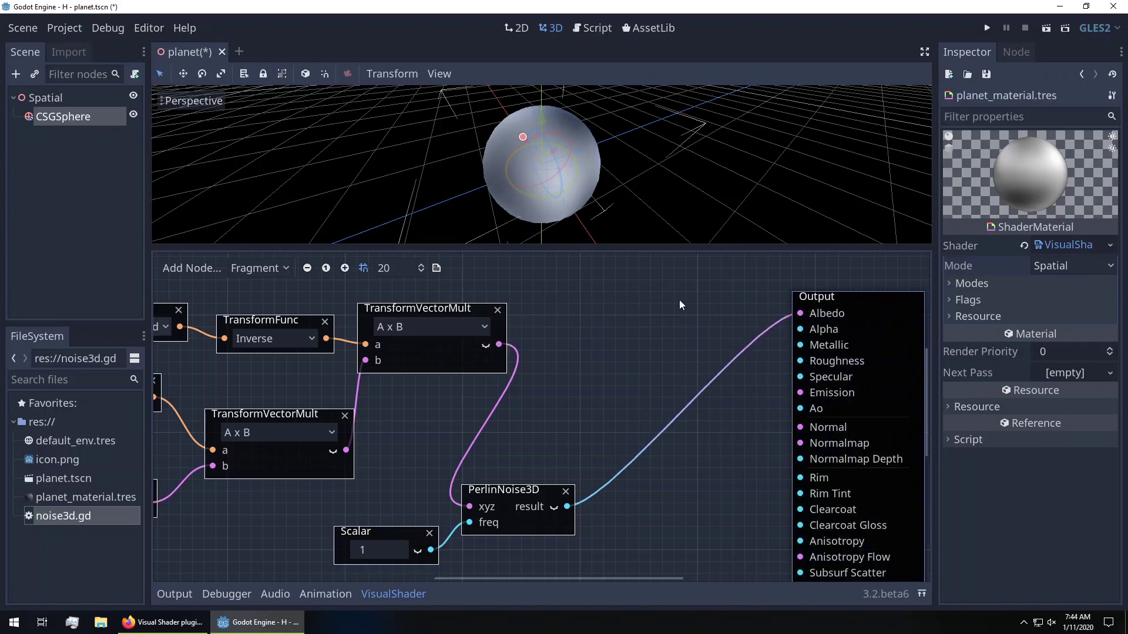
{"action": "key", "text": "ctrl+s"}
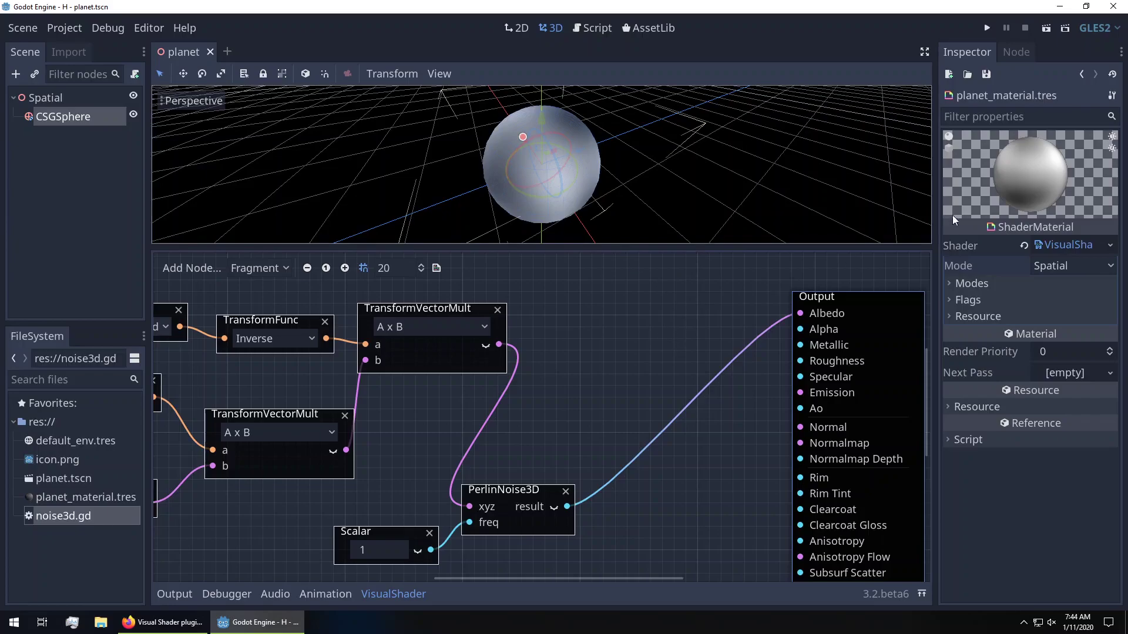
Add a Texture node between PerlinNoise3D and Output and give it a new GradientTexture
{"action": "right_click", "coordinate": [640, 340]}
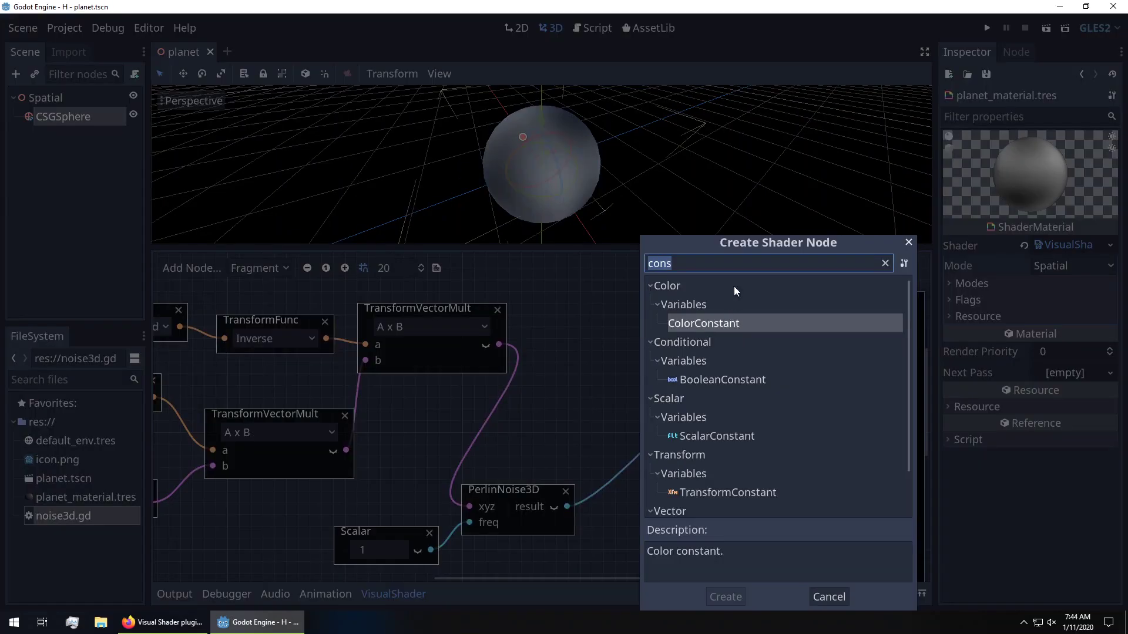
{"action": "type", "text": "texture"}
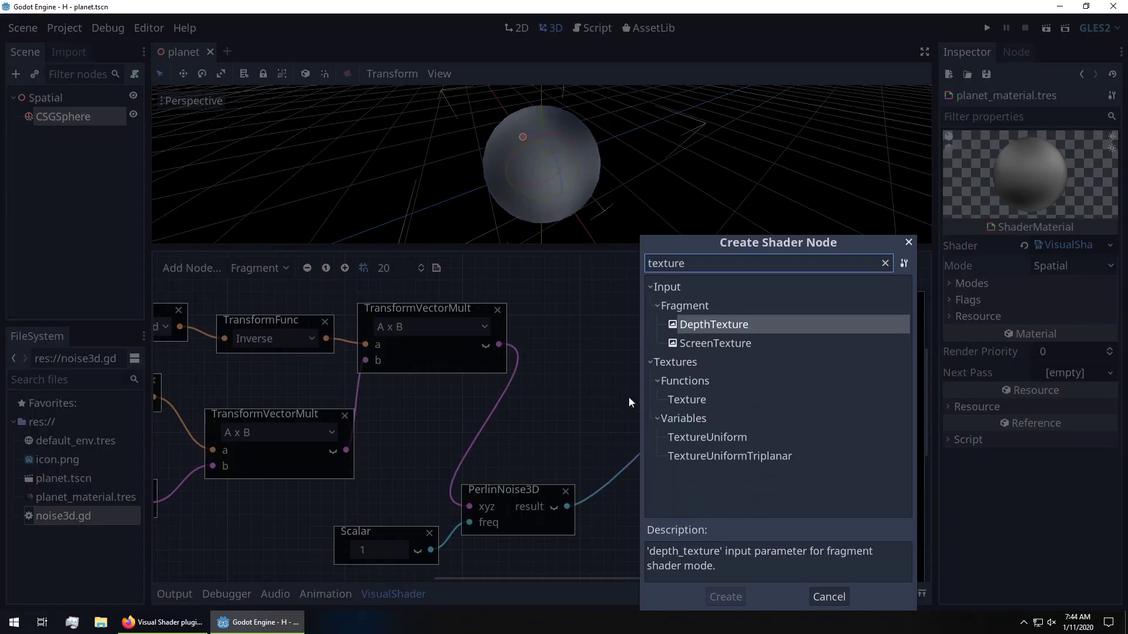
{"action": "double_click", "coordinate": [683, 400]}
{"action": "left_click", "coordinate": [697, 383]}
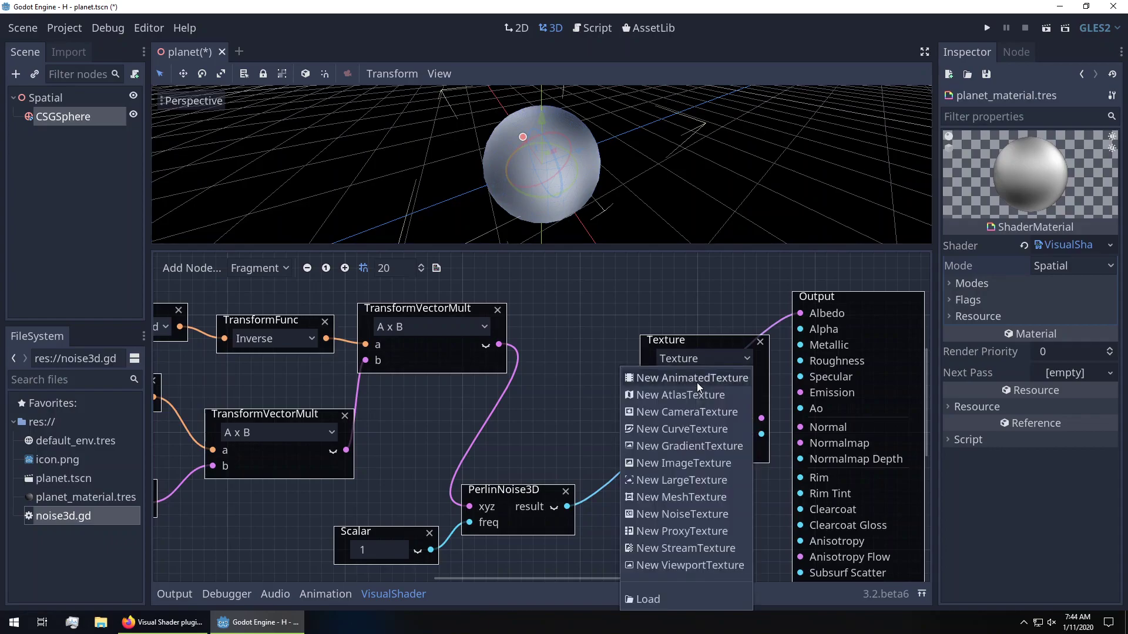
{"action": "left_click", "coordinate": [690, 447]}
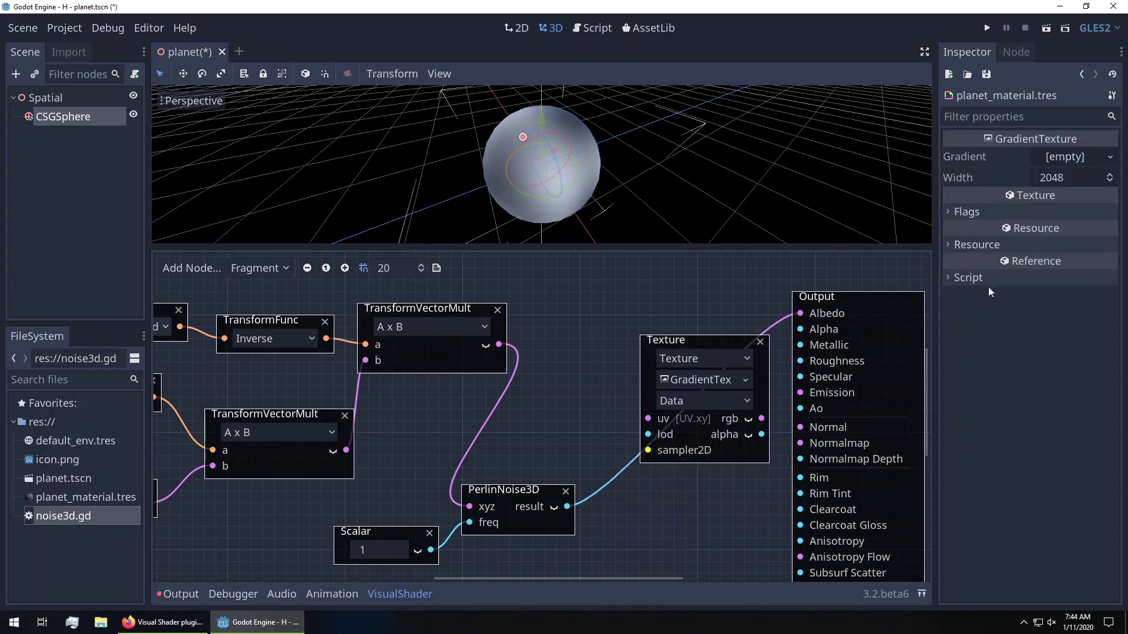
Assign a new Gradient to the GradientTexture and expand its gradient editor
{"action": "left_click", "coordinate": [1057, 159]}
{"action": "left_click", "coordinate": [1059, 175]}
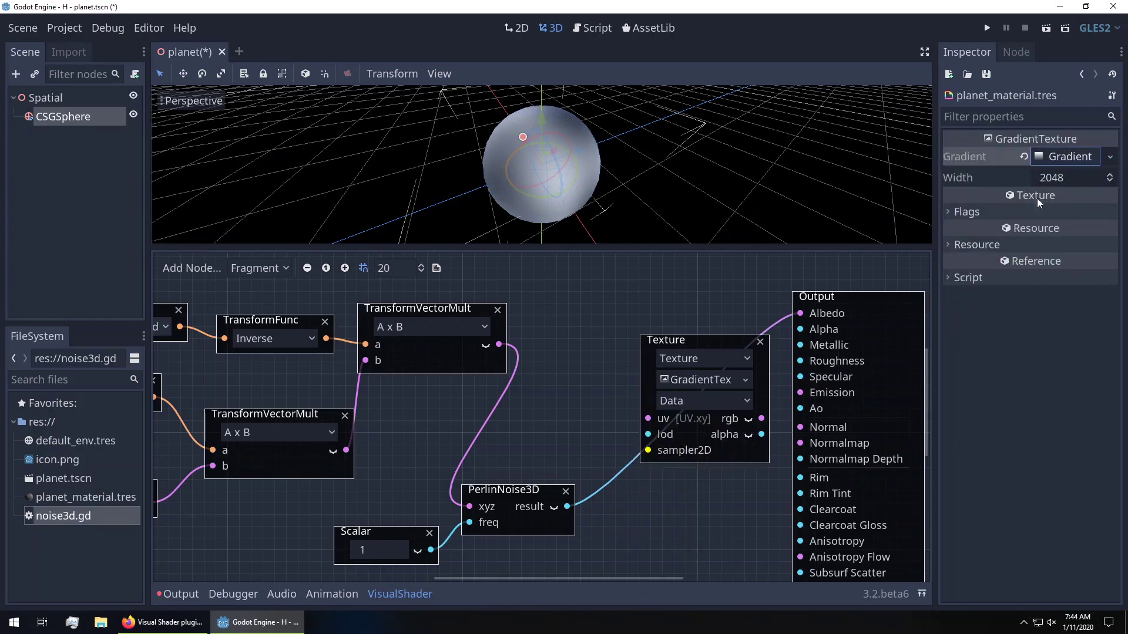
{"action": "left_click", "coordinate": [1073, 156]}
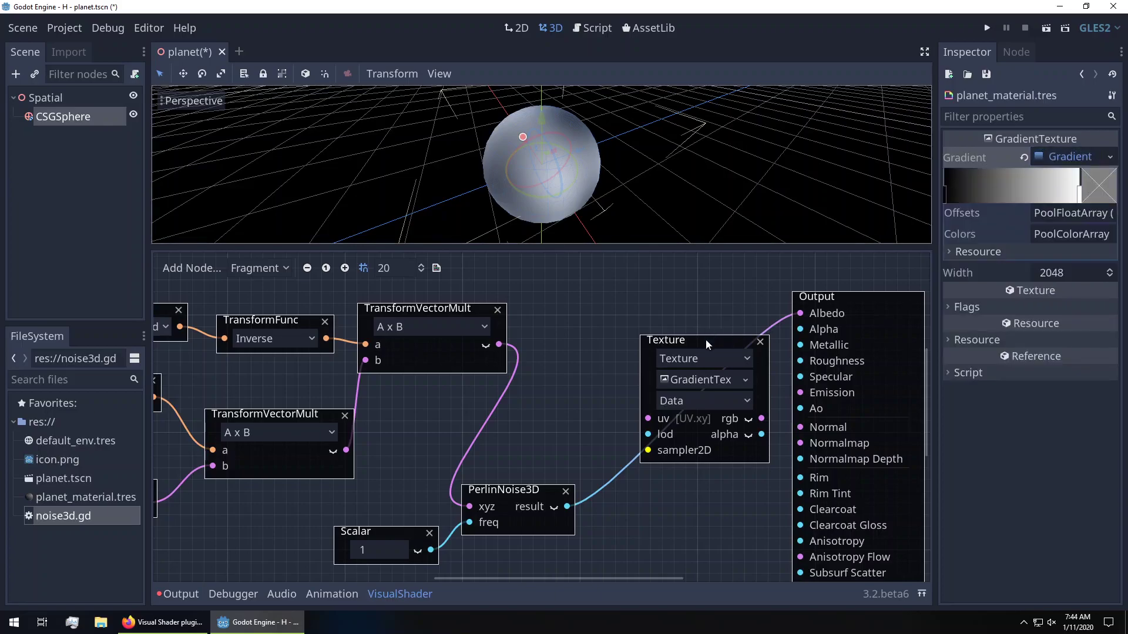
Route the PerlinNoise3D result into the Texture node's uv input and its rgb output into Albedo, and save the scene
{"action": "left_click_drag", "start_coordinate": [706, 339], "coordinate": [670, 308]}
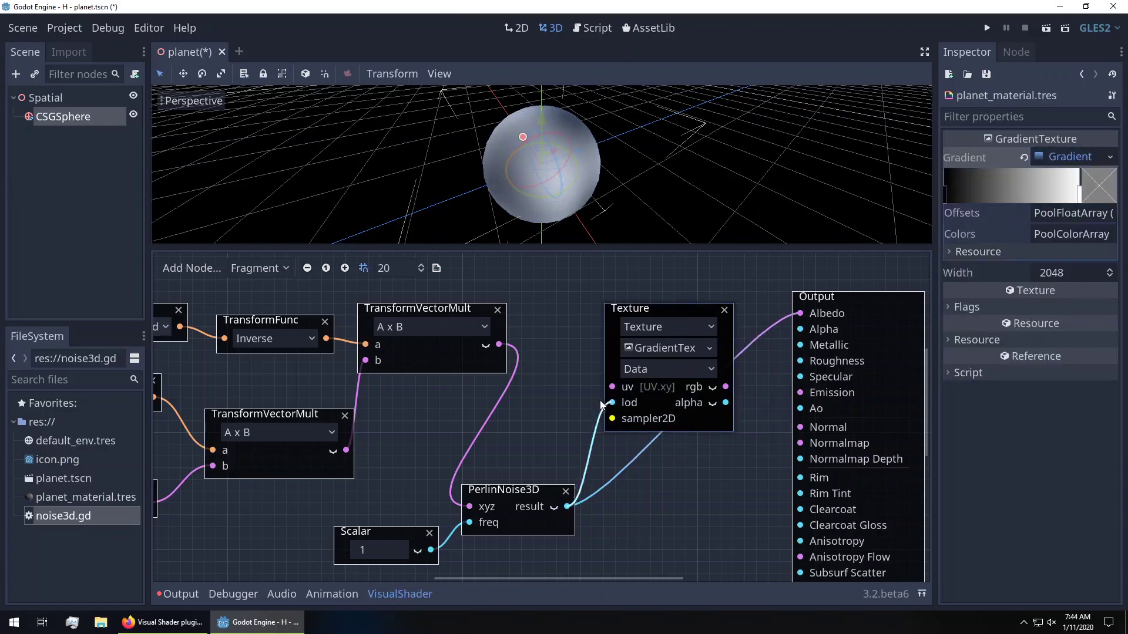
{"action": "left_click_drag", "start_coordinate": [600, 400], "coordinate": [612, 386]}
{"action": "left_click_drag", "start_coordinate": [700, 385], "coordinate": [792, 316]}
{"action": "key", "text": "ctrl+s"}
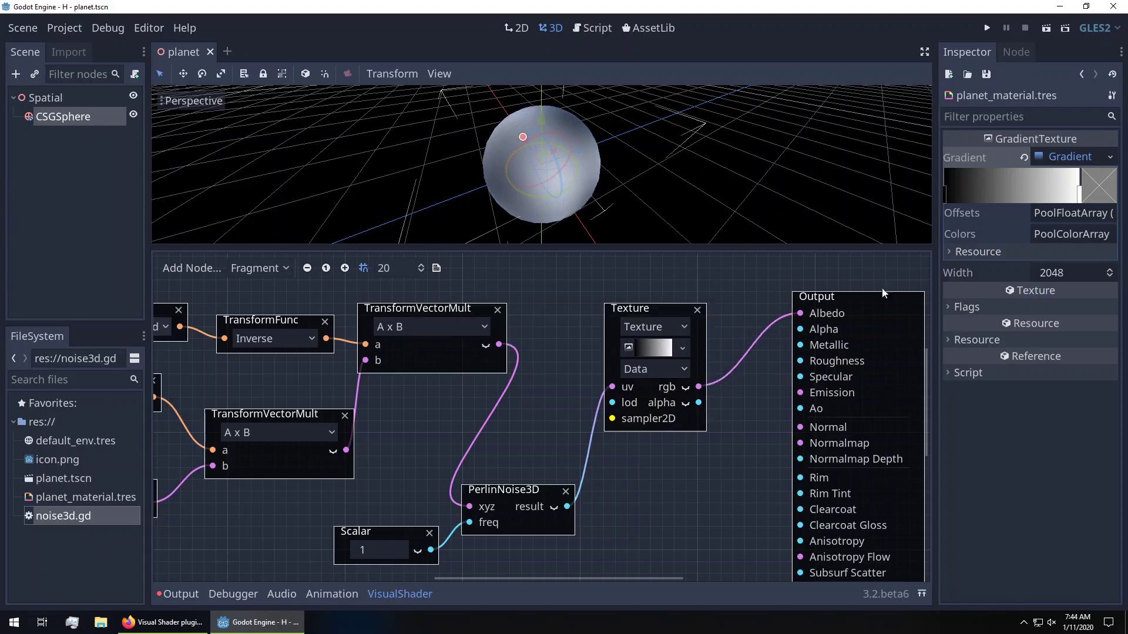
Color the gradient's first stop dark blue (142c88) and shift it slightly inward from the start
{"action": "double_click", "coordinate": [943, 194]}
{"action": "left_click", "coordinate": [1110, 304]}
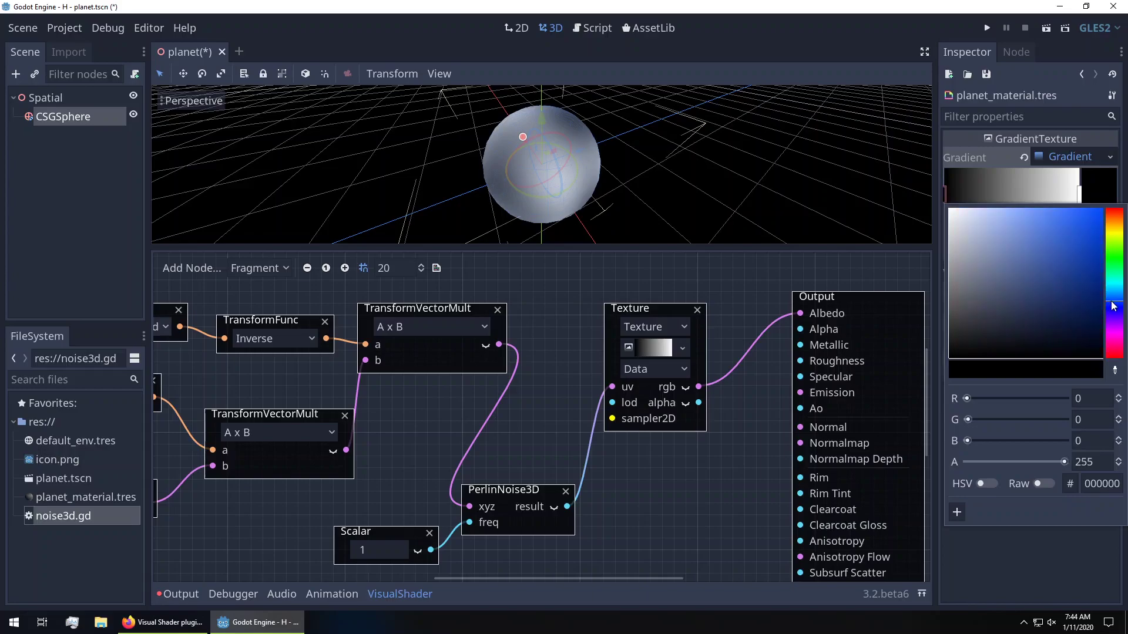
{"action": "left_click_drag", "start_coordinate": [1070, 266], "coordinate": [1080, 282]}
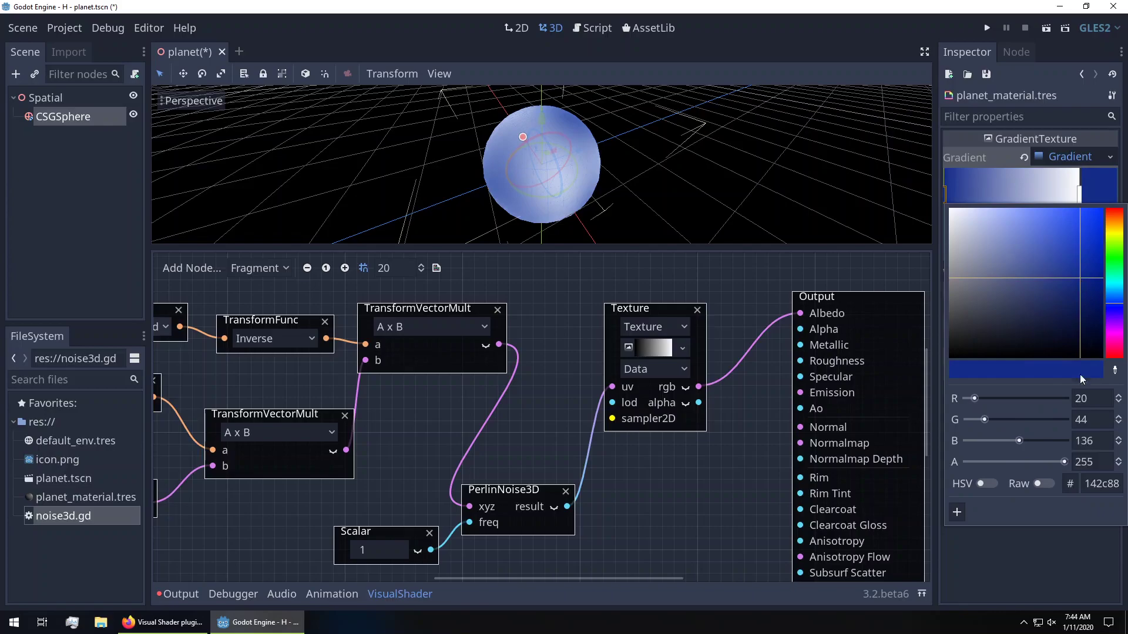
{"action": "left_click", "coordinate": [1033, 583]}
{"action": "mouse_move", "coordinate": [945, 191]}
{"action": "left_mouse_down"}
{"action": "mouse_move", "coordinate": [997, 196]}
{"action": "mouse_move", "coordinate": [966, 192]}
{"action": "left_mouse_up"}
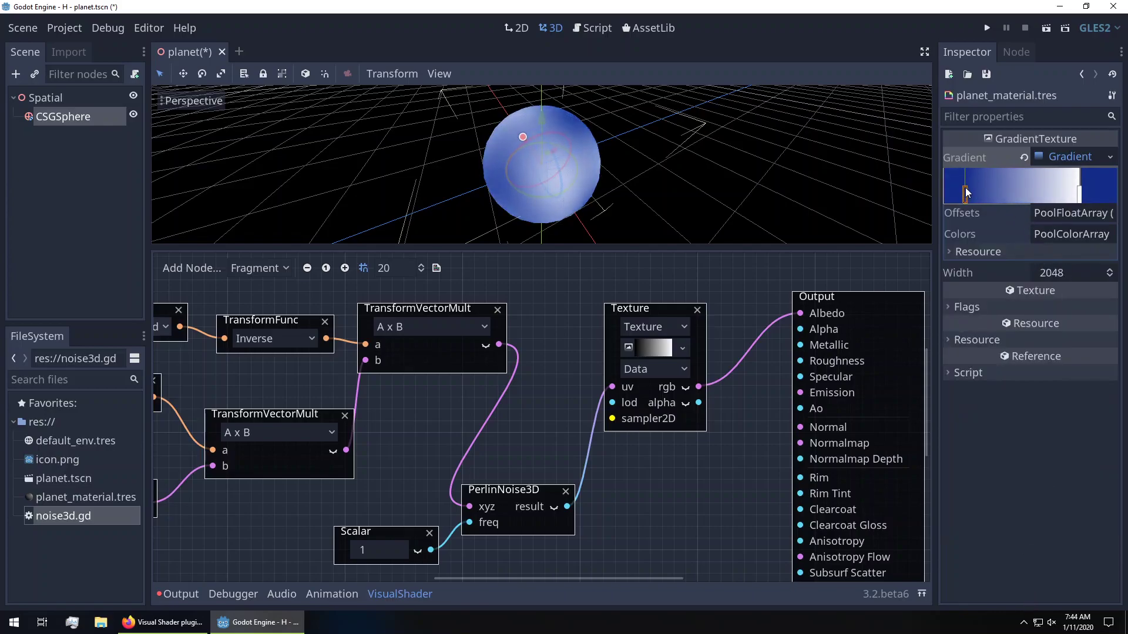
Color the gradient's end stop dark green (RGB 22, 125, 26)
{"action": "double_click", "coordinate": [1078, 198]}
{"action": "left_click", "coordinate": [1113, 263]}
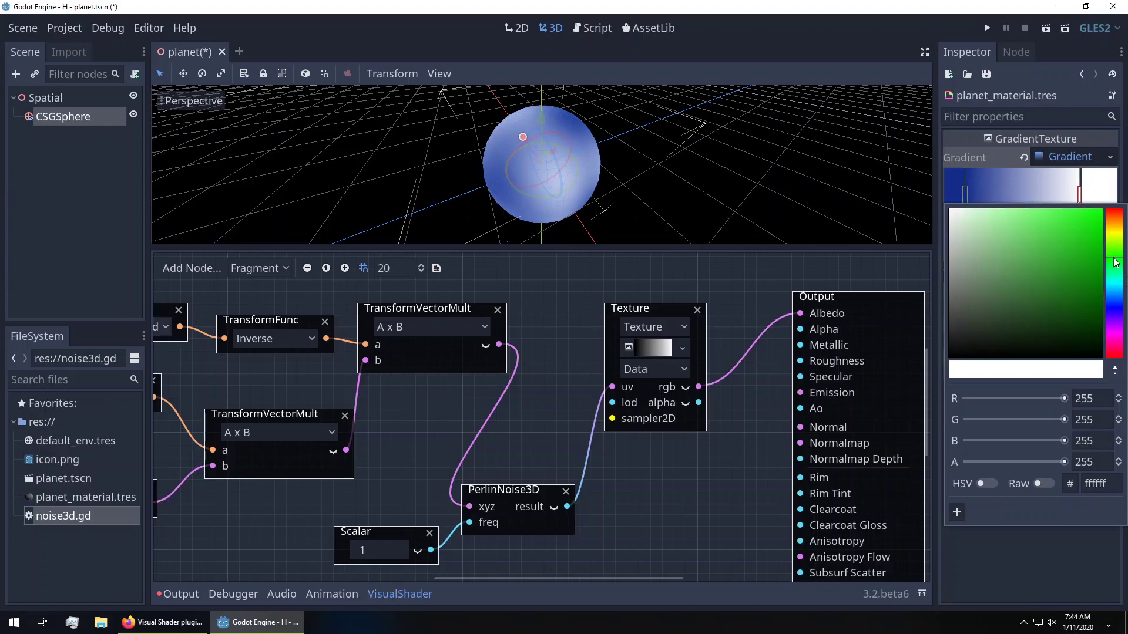
{"action": "left_click_drag", "start_coordinate": [1083, 284], "coordinate": [1076, 284]}
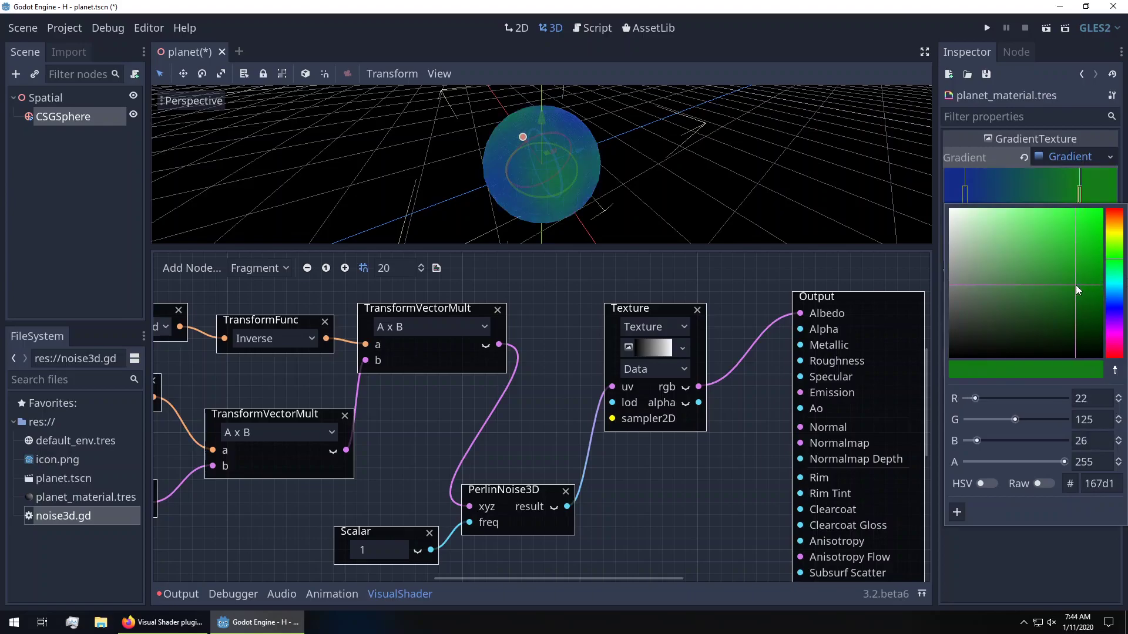
{"action": "left_click", "coordinate": [1042, 562]}
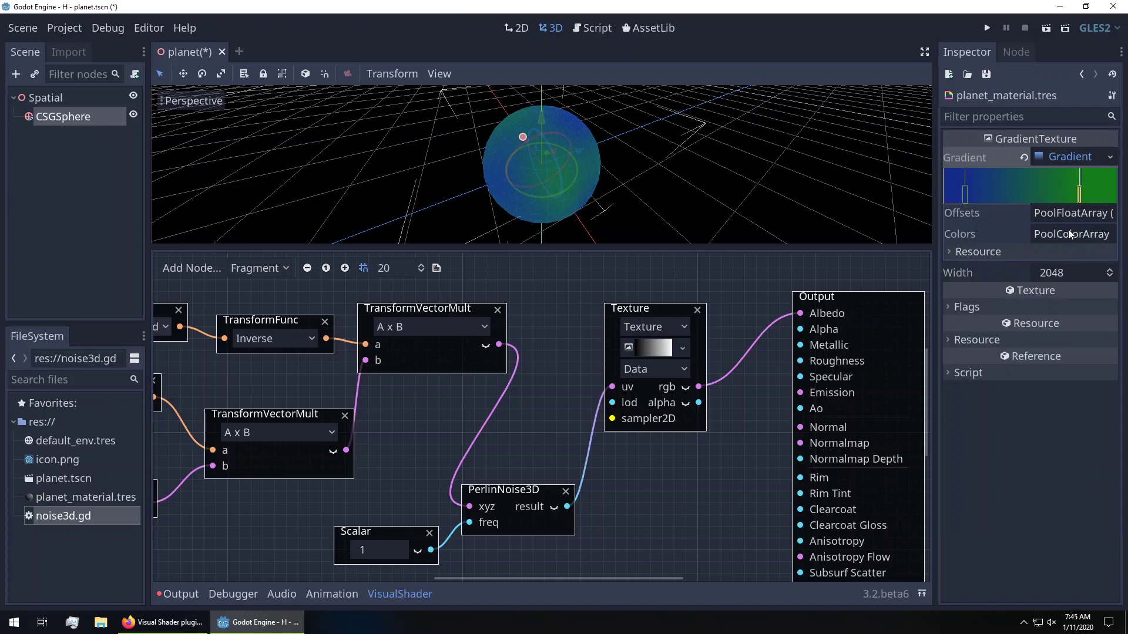
Bring the blue and green gradient stops close together just past the gradient's middle for a sharp coastline, checking the planet from several sides
{"action": "left_click_drag", "start_coordinate": [1077, 197], "coordinate": [1009, 200]}
{"action": "middle_click_drag", "start_coordinate": [765, 205], "coordinate": [573, 171]}
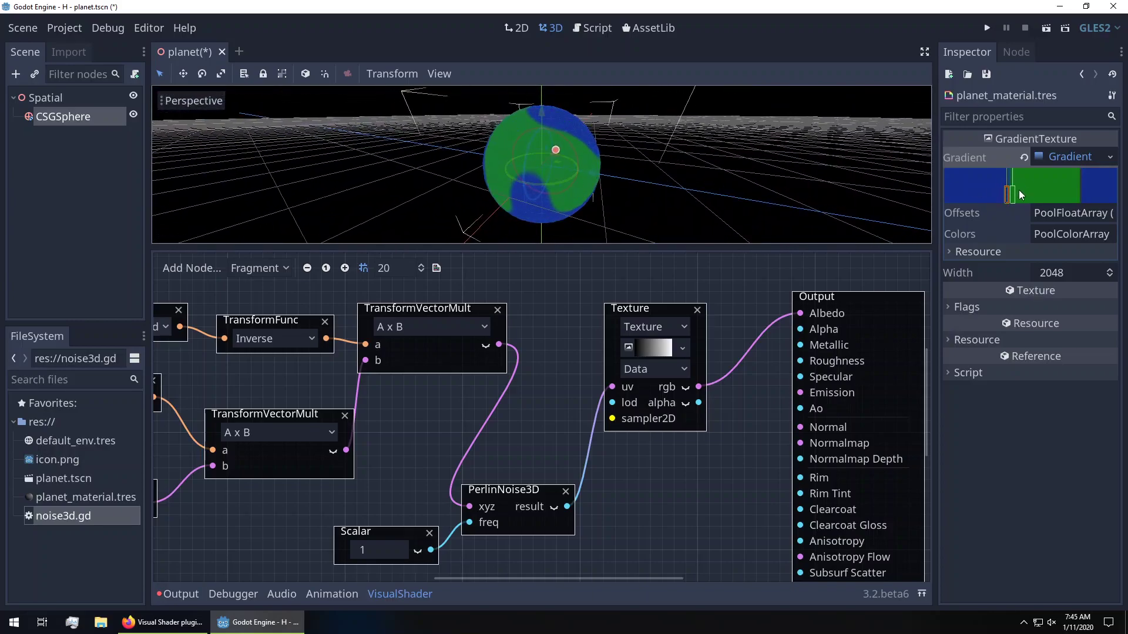
{"action": "left_click_drag", "start_coordinate": [1021, 197], "coordinate": [1013, 202]}
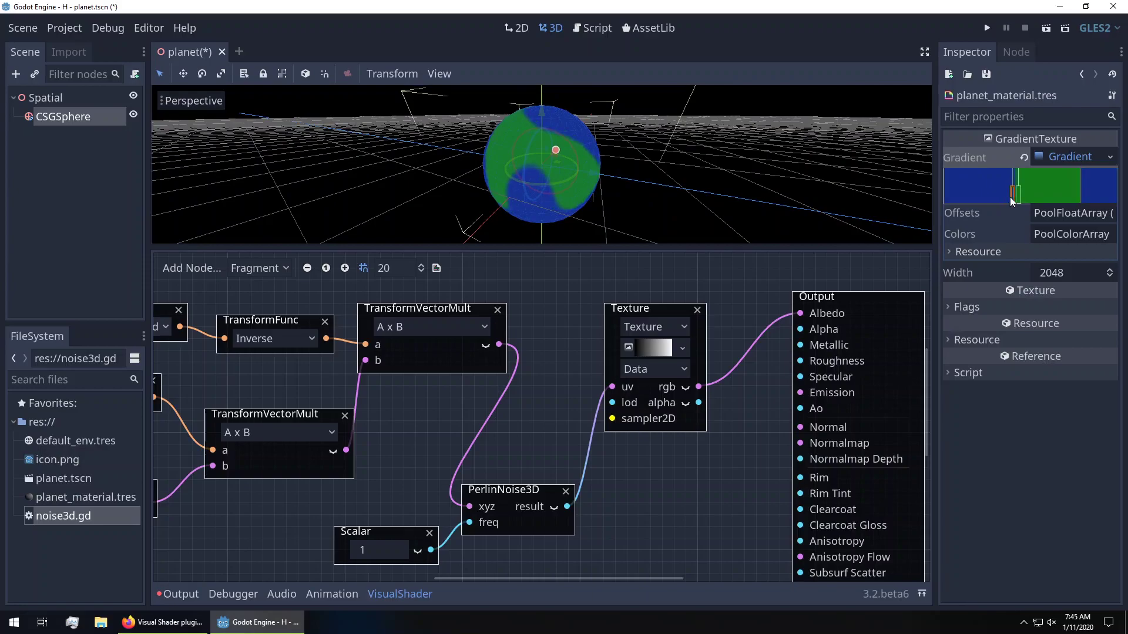
{"action": "middle_click_drag", "start_coordinate": [758, 188], "coordinate": [592, 189]}
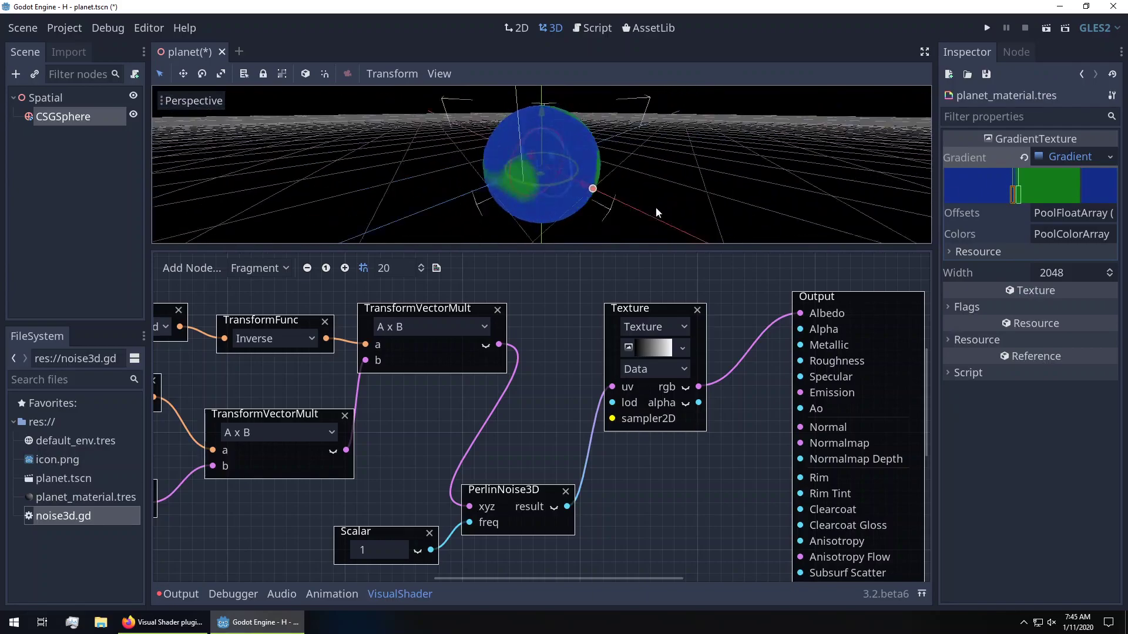
{"action": "left_click_drag", "start_coordinate": [1024, 191], "coordinate": [1020, 196]}
{"action": "middle_click_drag", "start_coordinate": [901, 193], "coordinate": [584, 190]}
{"action": "middle_click_drag", "start_coordinate": [575, 221], "coordinate": [651, 200]}
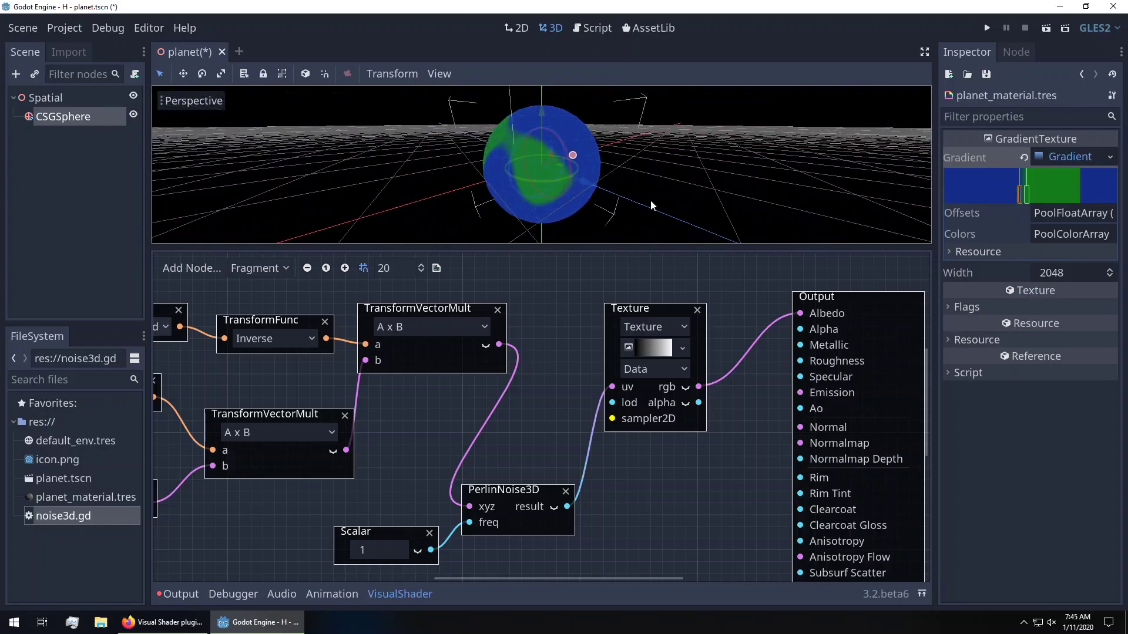
Set the Scalar feeding the noise frequency to 4 and inspect the planet with nothing selected
{"action": "double_click", "coordinate": [382, 556]}
{"action": "type", "text": "4"}
{"action": "key", "text": "Return"}
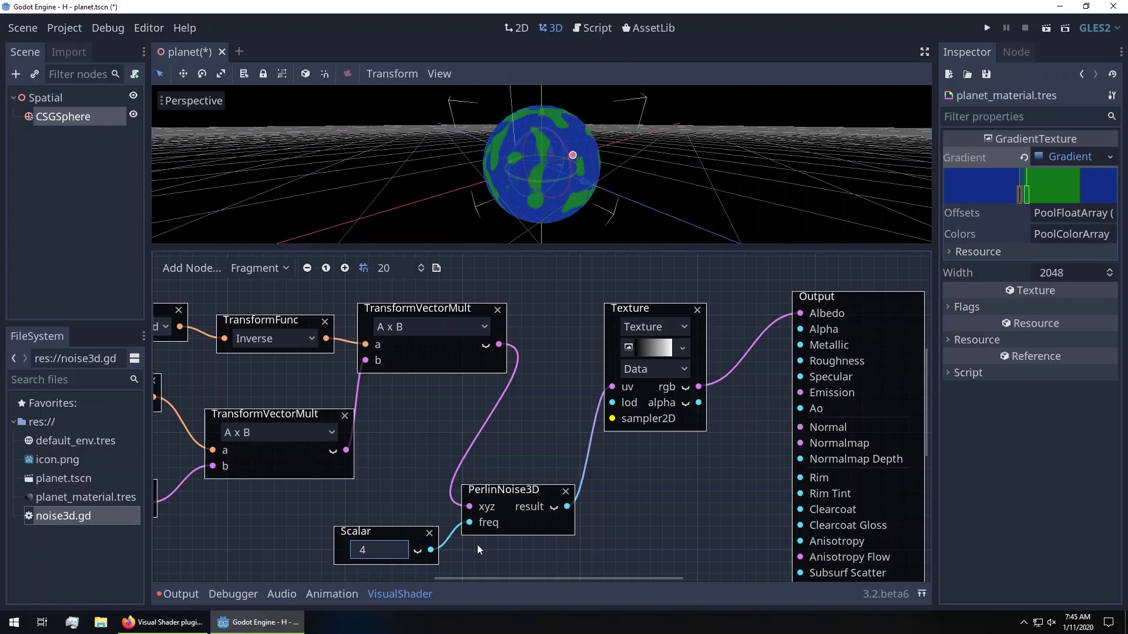
{"action": "middle_click_drag", "start_coordinate": [446, 194], "coordinate": [484, 173]}
{"action": "left_click", "coordinate": [625, 164]}
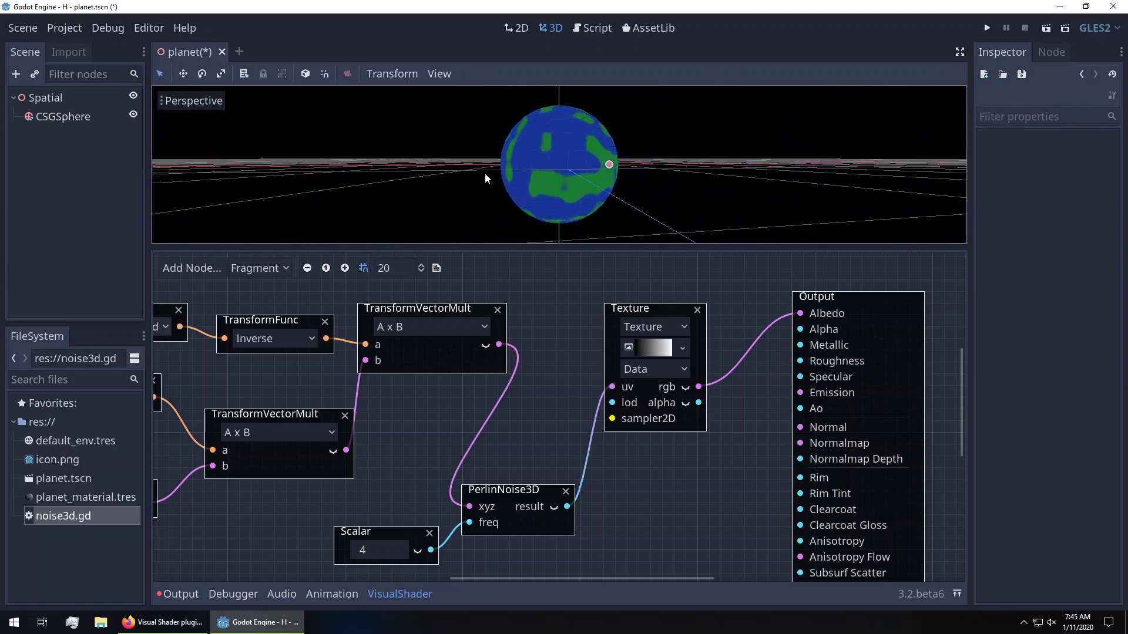
Duplicate the Scalar and PerlinNoise3D nodes together and place the copies directly below the originals
{"action": "scroll", "coordinate": [644, 506], "scroll_direction": "down", "scroll_amount": 3}
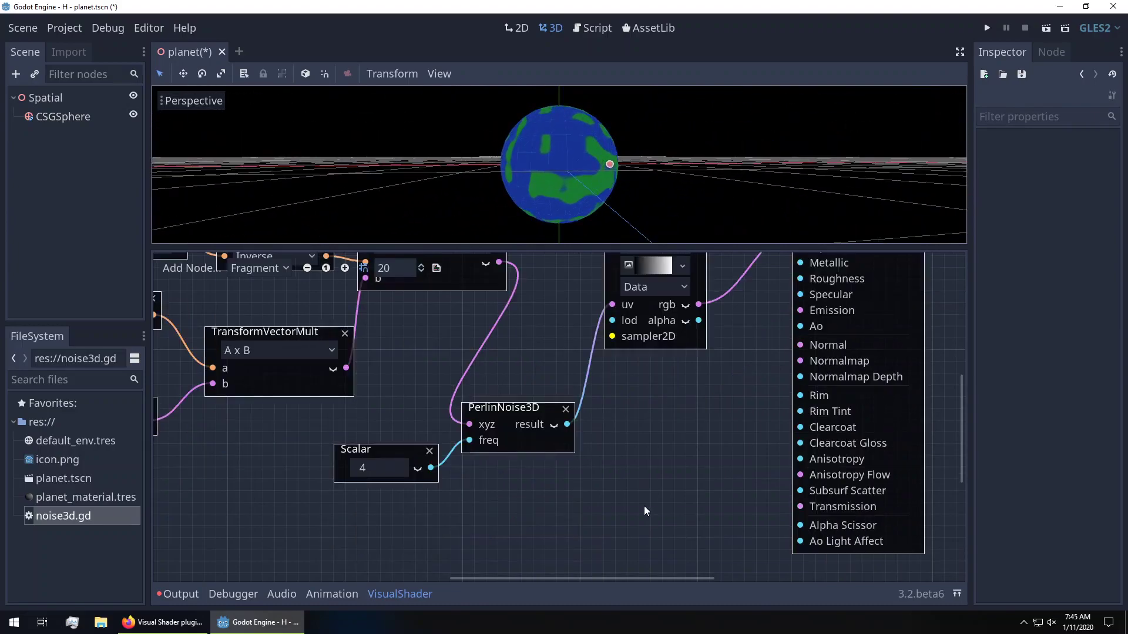
{"action": "left_click_drag", "start_coordinate": [600, 516], "coordinate": [375, 411]}
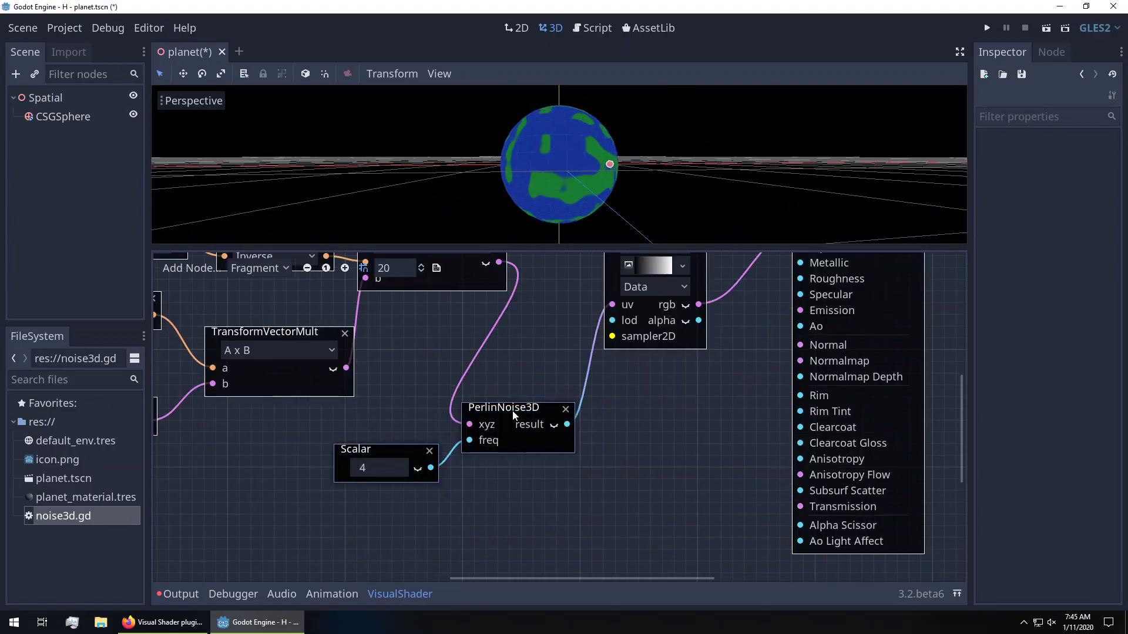
{"action": "key", "text": "ctrl+d"}
{"action": "left_click_drag", "start_coordinate": [512, 414], "coordinate": [622, 397]}
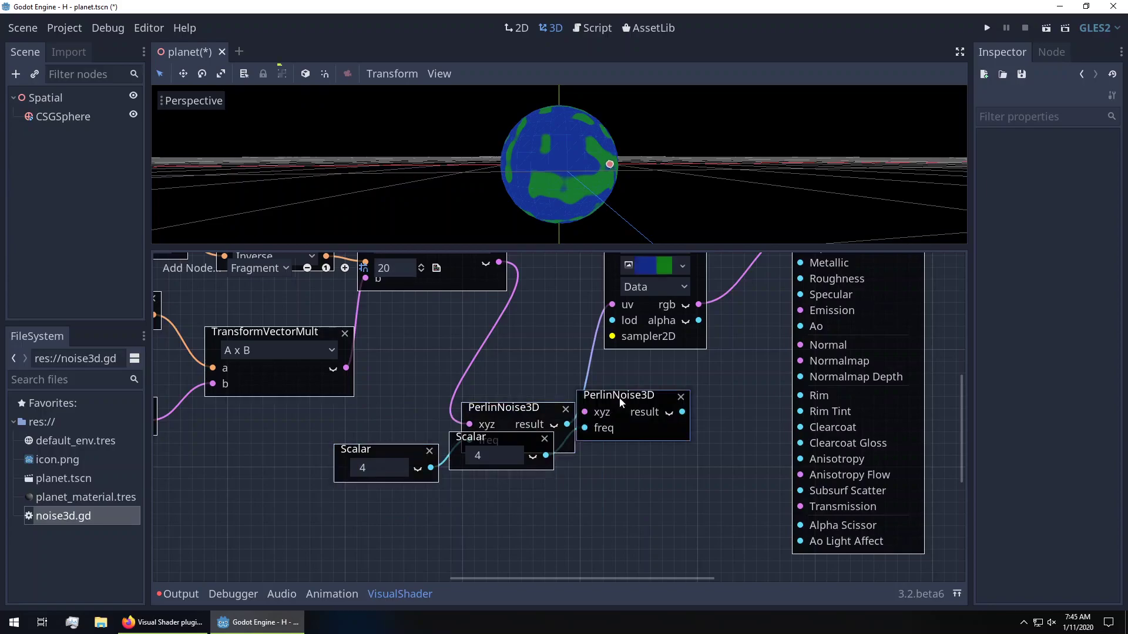
{"action": "left_click", "coordinate": [521, 442]}
{"action": "left_click_drag", "start_coordinate": [627, 400], "coordinate": [514, 485]}
Set the original Scalar to 1, save, and feed the final TransformVectorMult output into the duplicated PerlinNoise3D's xyz input
{"action": "double_click", "coordinate": [391, 464]}
{"action": "type", "text": "1"}
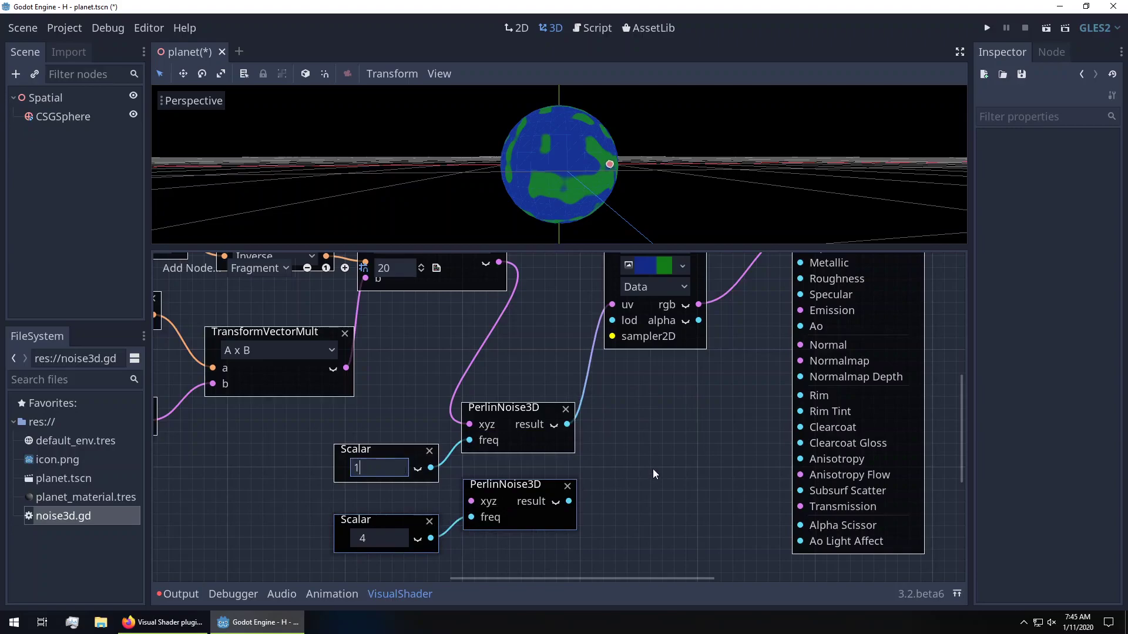
{"action": "key", "text": "Return"}
{"action": "key", "text": "ctrl+s"}
{"action": "middle_click_drag", "start_coordinate": [661, 439], "coordinate": [636, 456]}
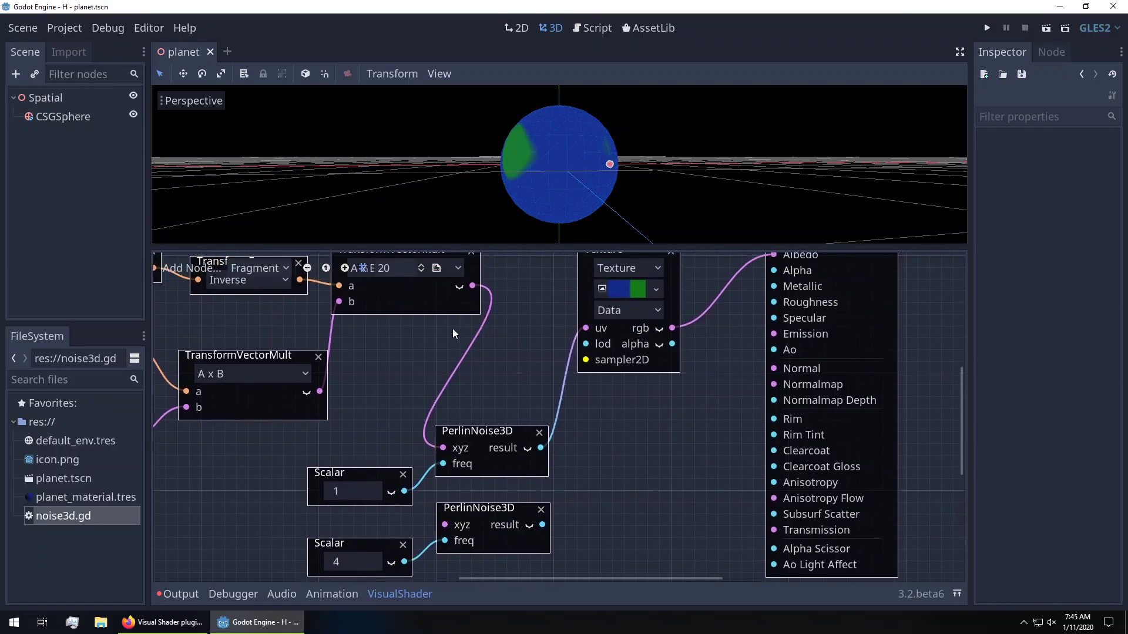
{"action": "left_click_drag", "start_coordinate": [477, 288], "coordinate": [446, 526]}
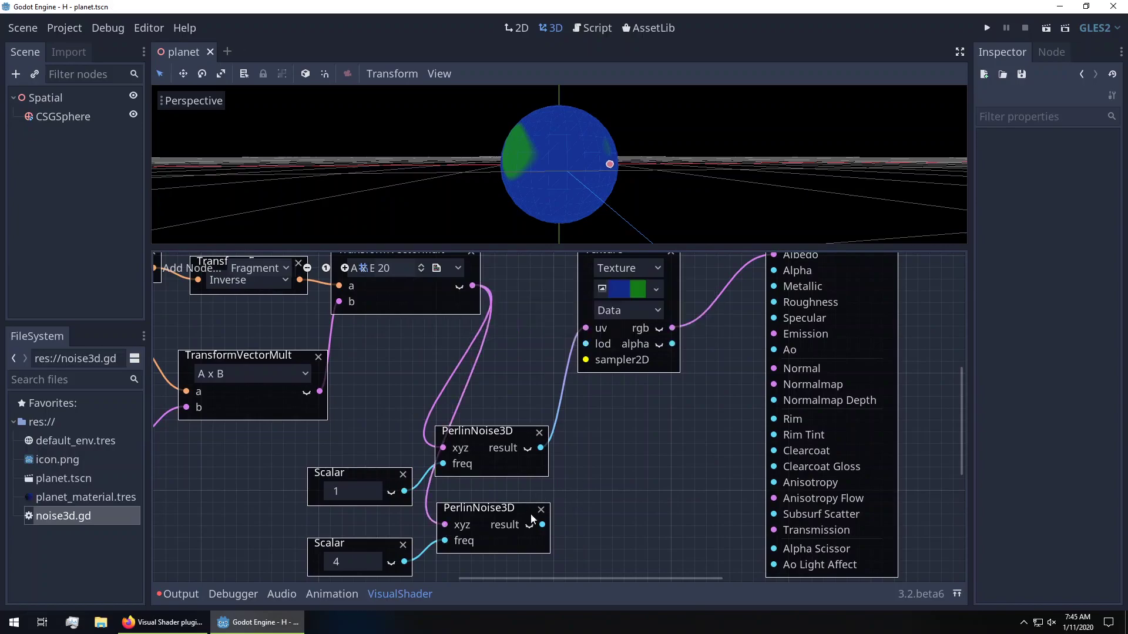
{"action": "middle_click_drag", "start_coordinate": [579, 493], "coordinate": [578, 506]}
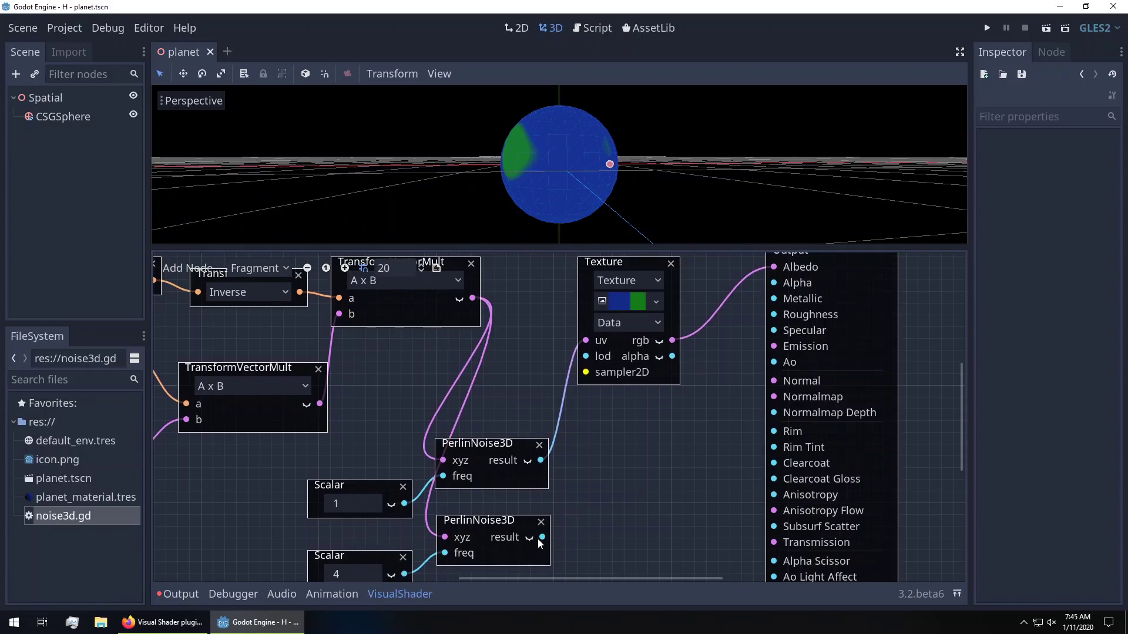
Preview the duplicated PerlinNoise3D through the Texture's uv input, reconnect the original noise result there, and save
{"action": "left_click_drag", "start_coordinate": [545, 541], "coordinate": [586, 340]}
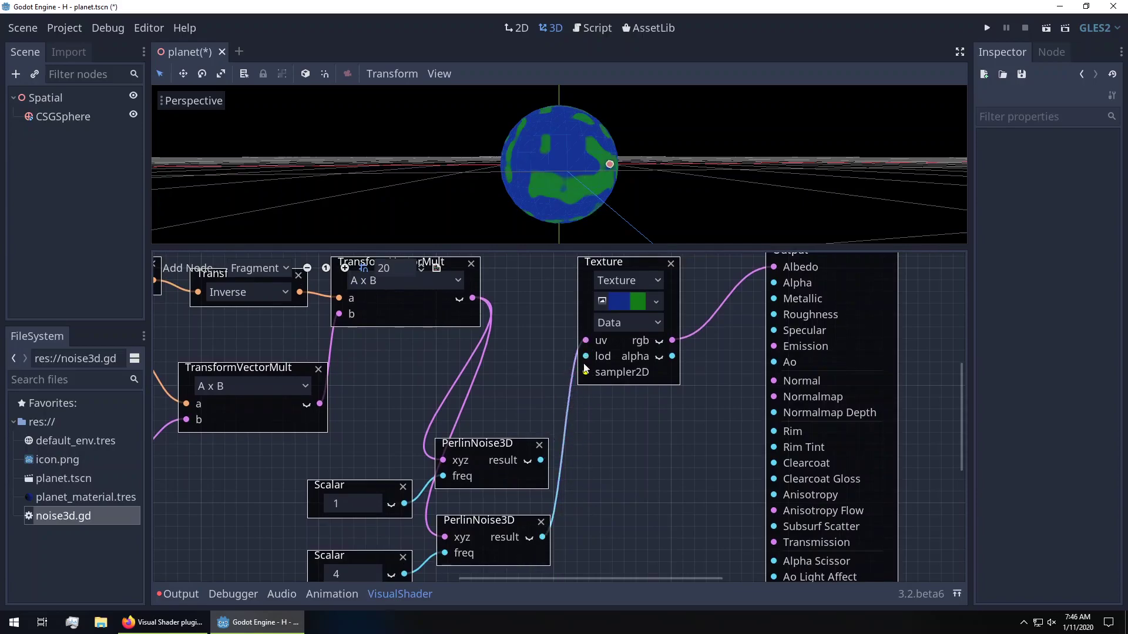
{"action": "left_click_drag", "start_coordinate": [541, 460], "coordinate": [587, 340]}
{"action": "key", "text": "ctrl+s"}
Add a VectorCompose node beside the noise nodes and connect the original noise result to x and the duplicate's to y
{"action": "middle_click_drag", "start_coordinate": [614, 459], "coordinate": [559, 449]}
{"action": "right_click", "coordinate": [547, 433]}
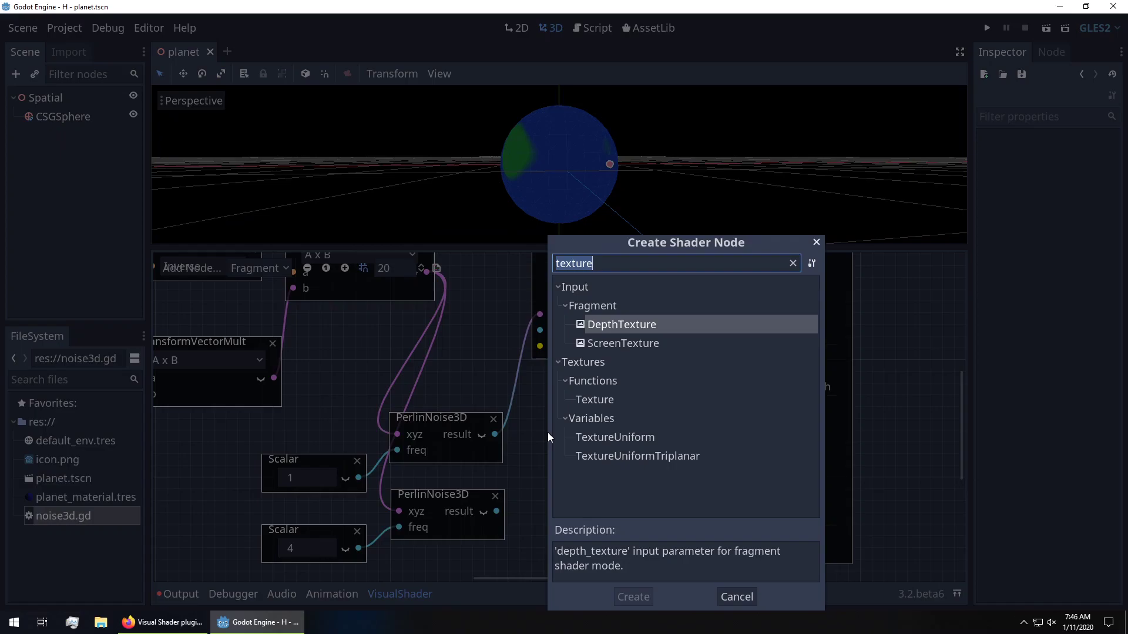
{"action": "key", "text": "BackSpace"}
{"action": "type", "text": "compos"}
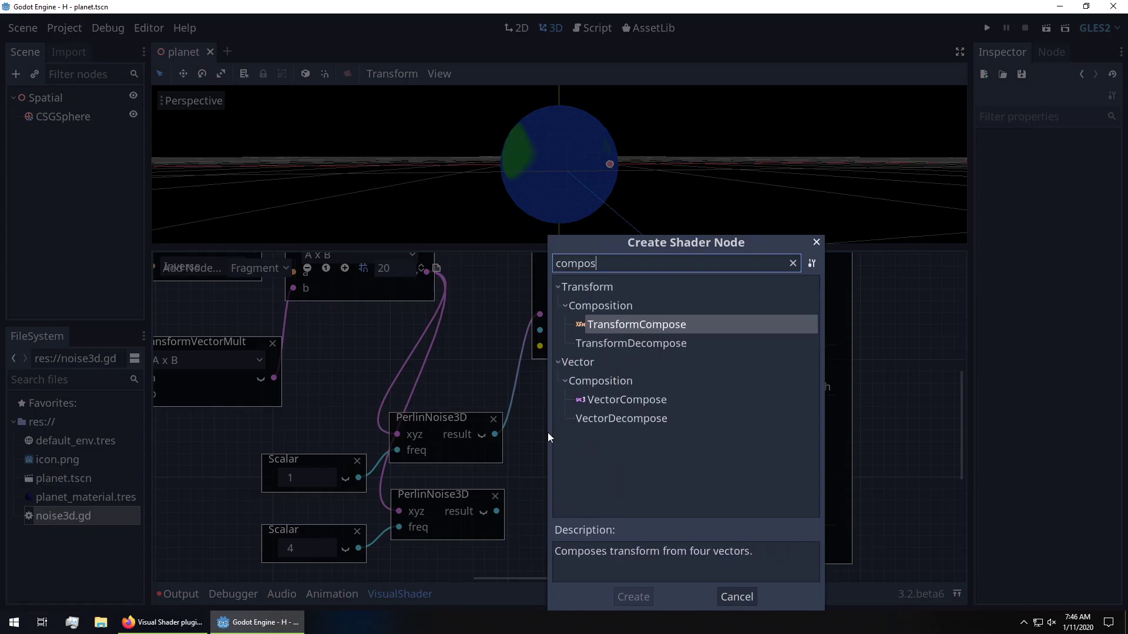
{"action": "double_click", "coordinate": [589, 401]}
{"action": "mouse_move", "coordinate": [586, 439]}
{"action": "left_mouse_down"}
{"action": "mouse_move", "coordinate": [554, 431]}
{"action": "mouse_move", "coordinate": [569, 425]}
{"action": "left_mouse_up"}
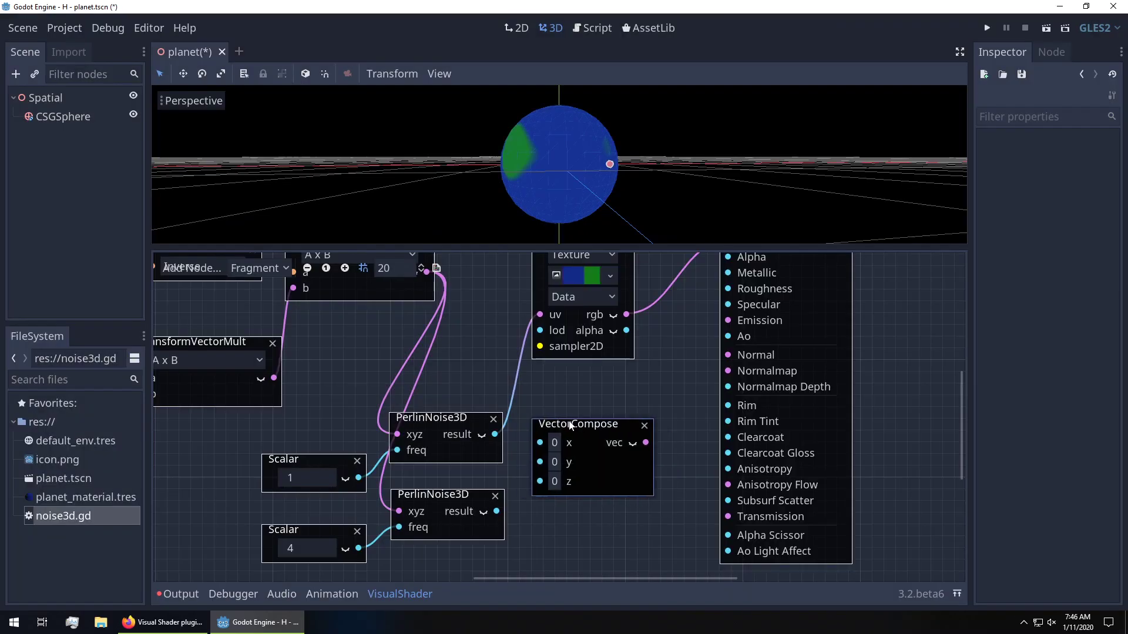
{"action": "left_click_drag", "start_coordinate": [497, 434], "coordinate": [540, 442]}
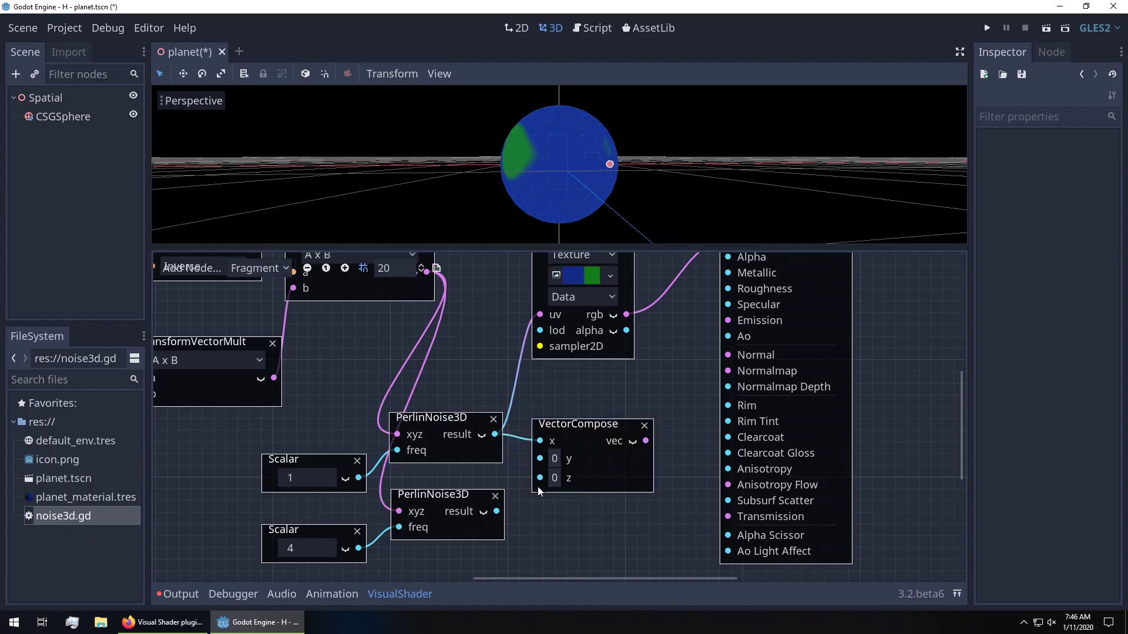
{"action": "left_click_drag", "start_coordinate": [502, 494], "coordinate": [540, 457]}
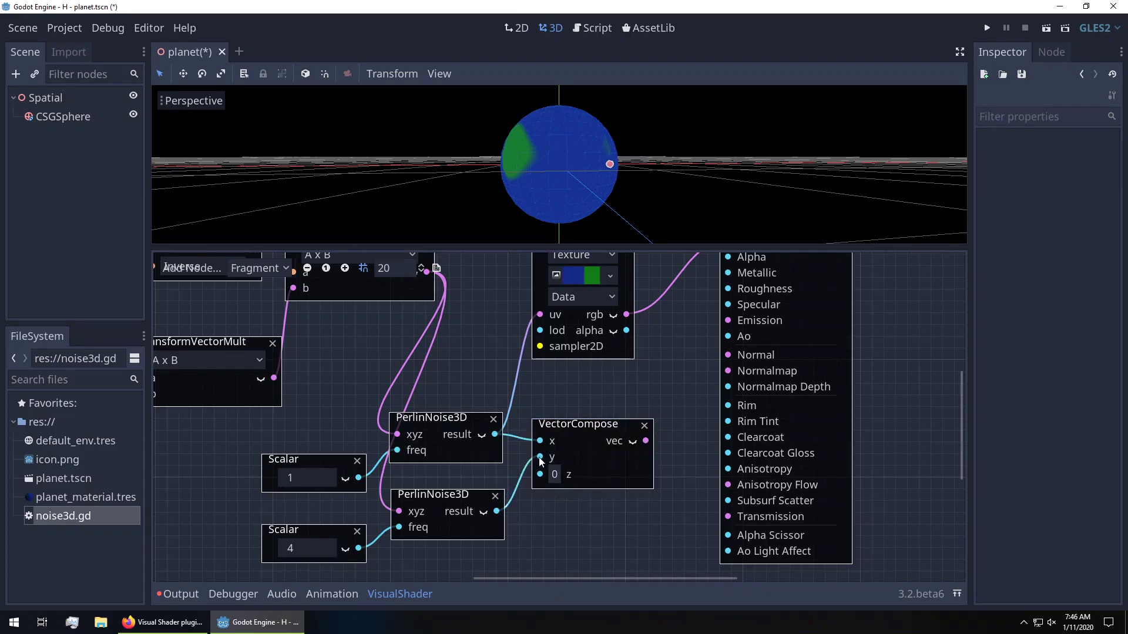
Move the Texture and Output nodes together farther from VectorCompose to make room, and save the scene
{"action": "left_click_drag", "start_coordinate": [502, 280], "coordinate": [758, 329]}
{"action": "left_click_drag", "start_coordinate": [625, 288], "coordinate": [819, 286]}
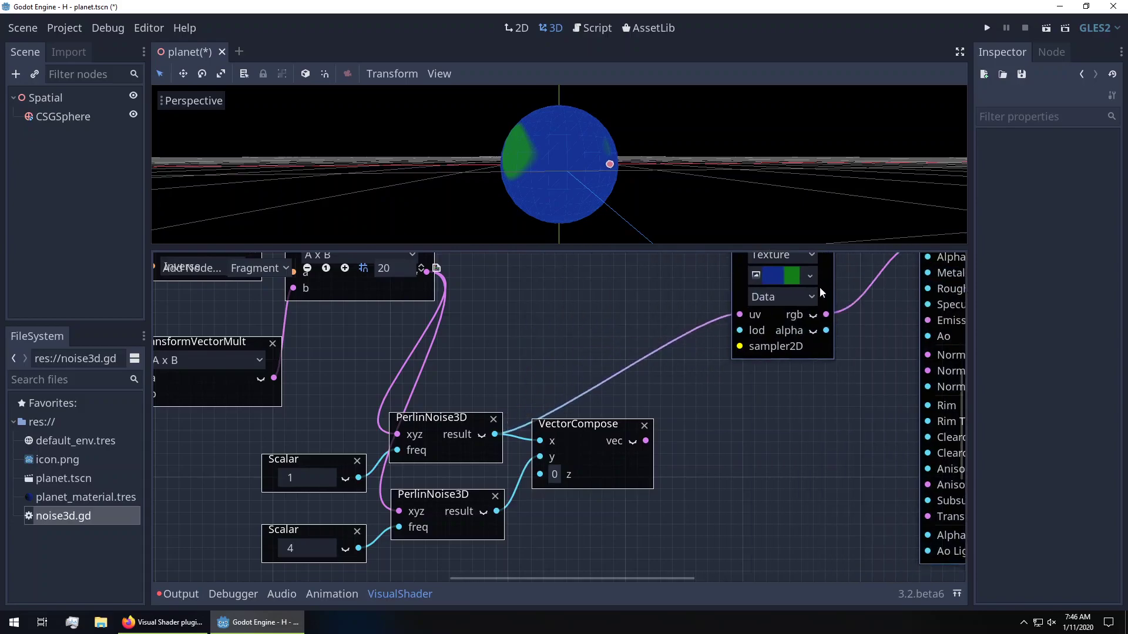
{"action": "middle_click_drag", "start_coordinate": [745, 339], "coordinate": [635, 423]}
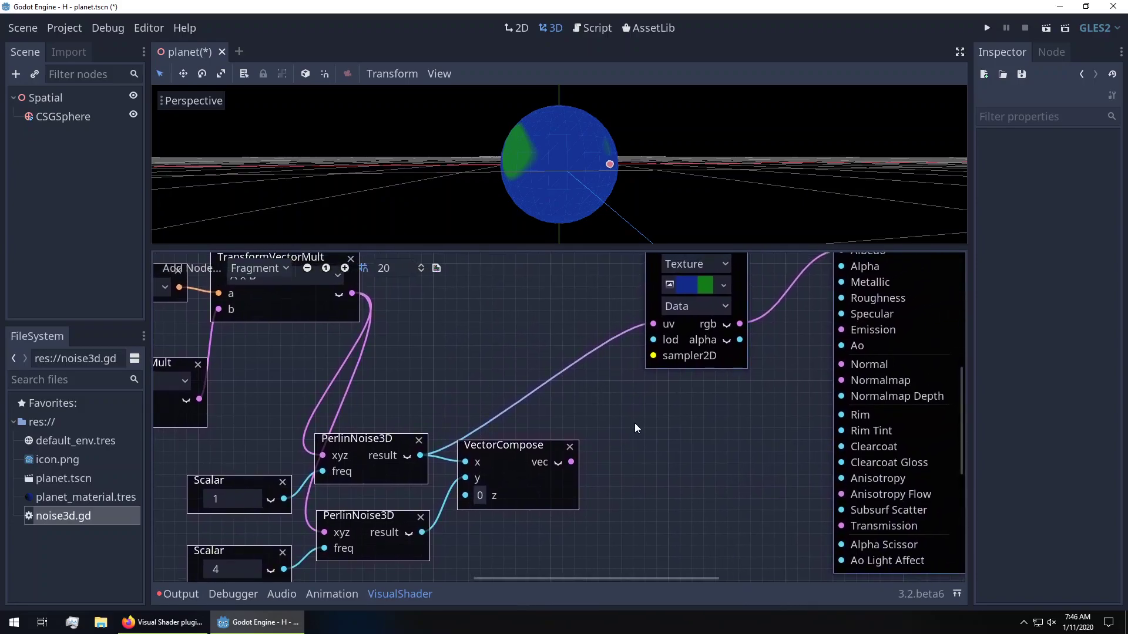
{"action": "key", "text": "ctrl+s"}
Add a Dot node after VectorCompose, connect the vec output to its a input, and save
{"action": "right_click", "coordinate": [612, 451]}
{"action": "type", "text": "dot"}
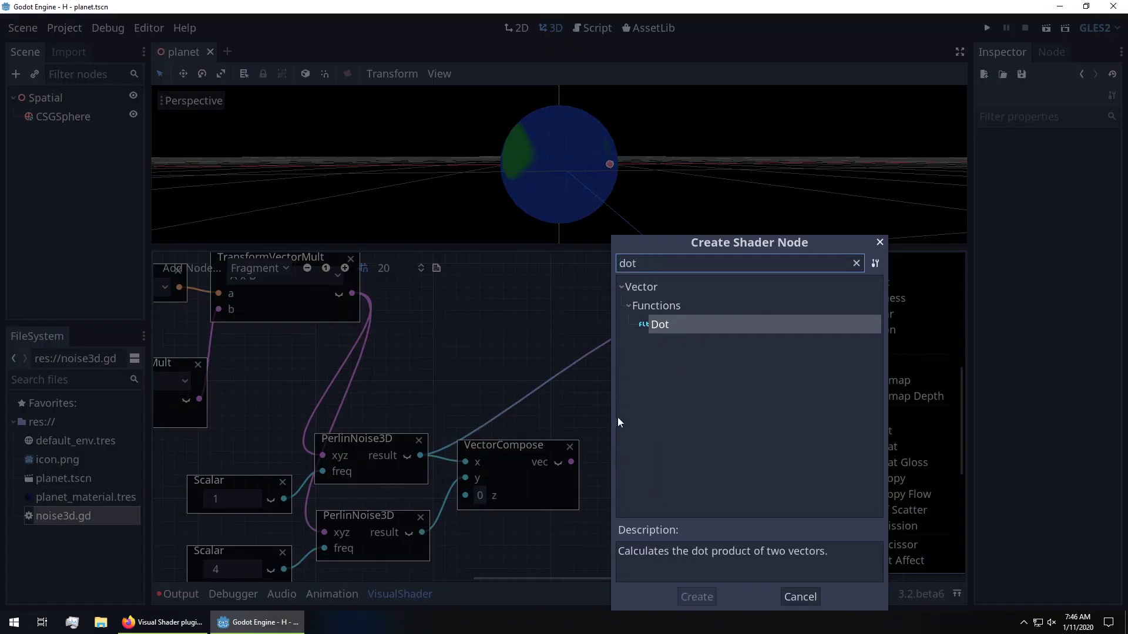
{"action": "double_click", "coordinate": [655, 325]}
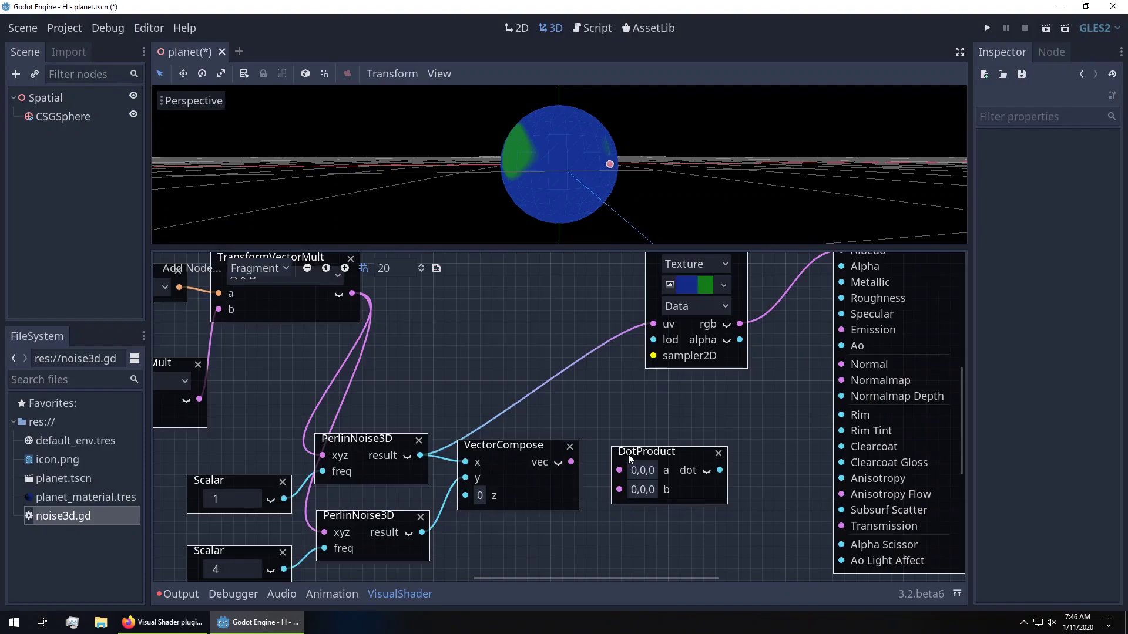
{"action": "left_click_drag", "start_coordinate": [650, 457], "coordinate": [648, 439]}
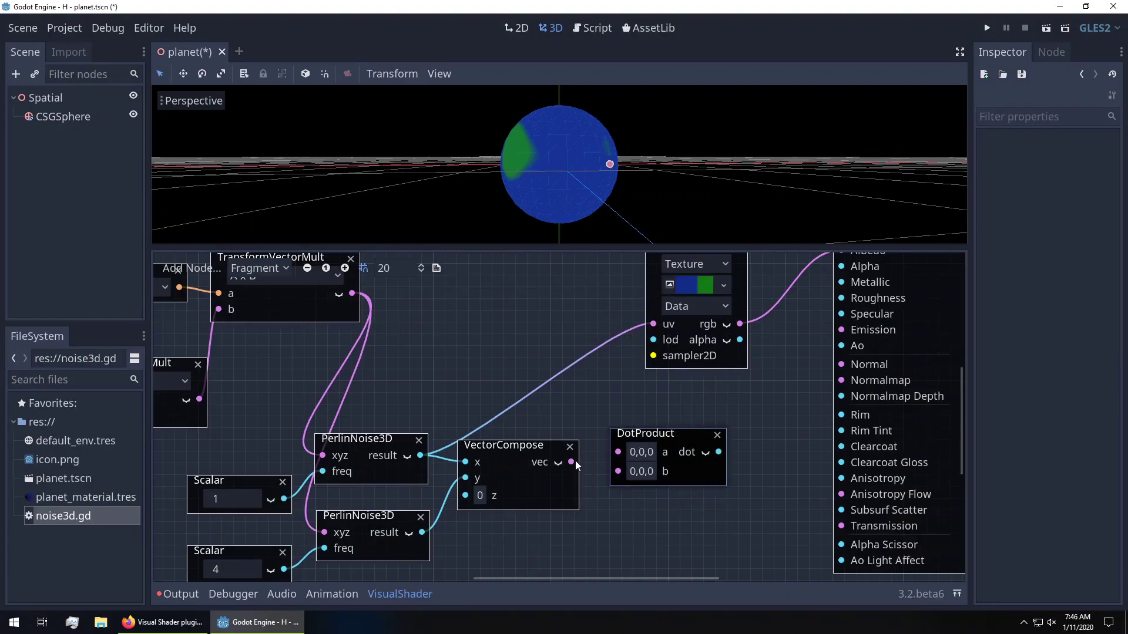
{"action": "left_click_drag", "start_coordinate": [571, 462], "coordinate": [601, 452]}
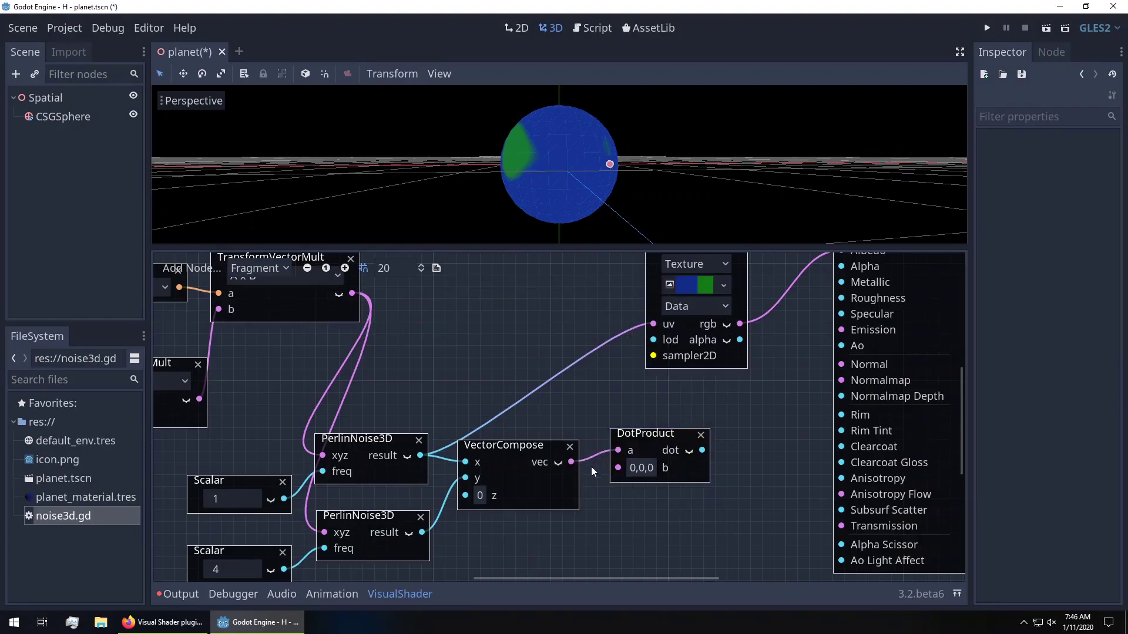
{"action": "key", "text": "ctrl+s"}
Try to set only the x component of the DotProduct's b vector to 0.5
{"action": "left_click", "coordinate": [641, 468]}
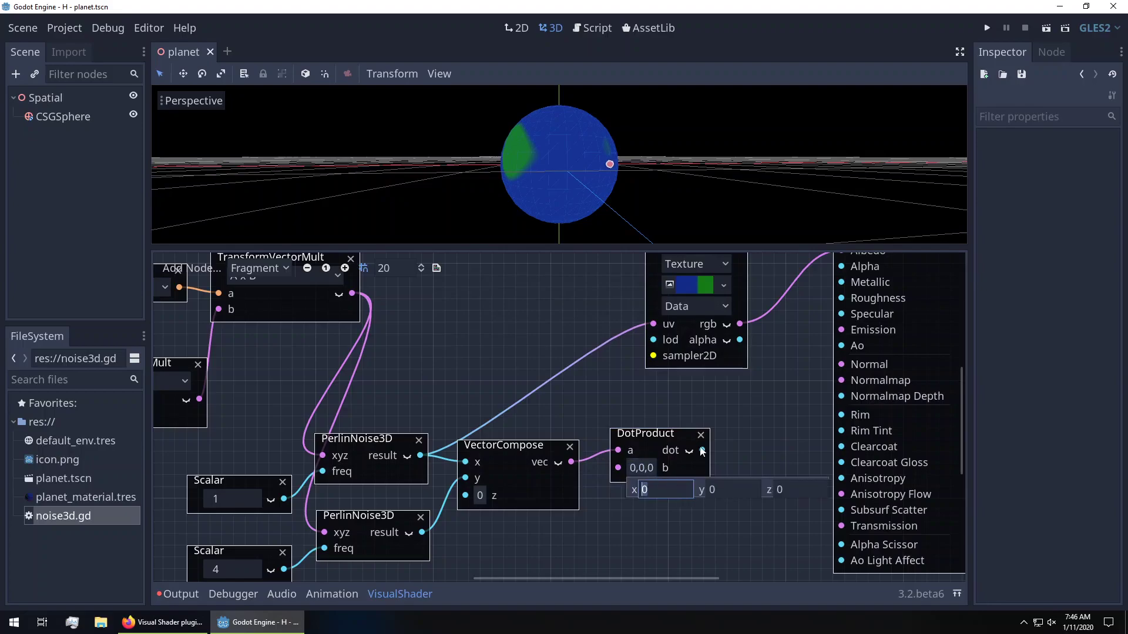
{"action": "type", "text": "0.5"}
{"action": "key", "text": "Tab"}
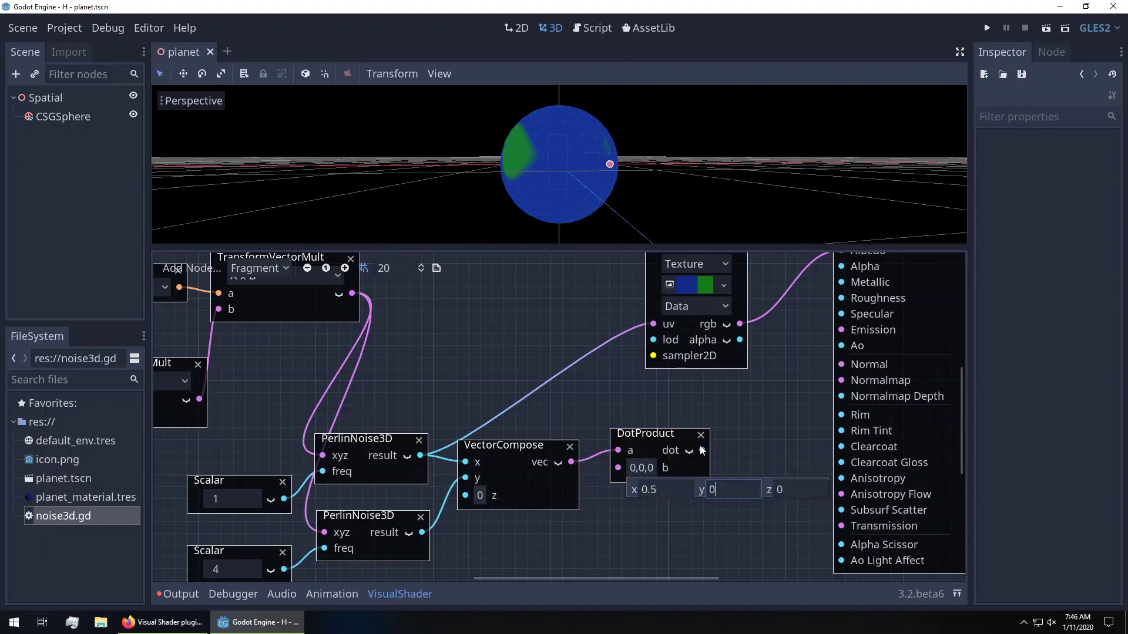
{"action": "left_click", "coordinate": [706, 467]}
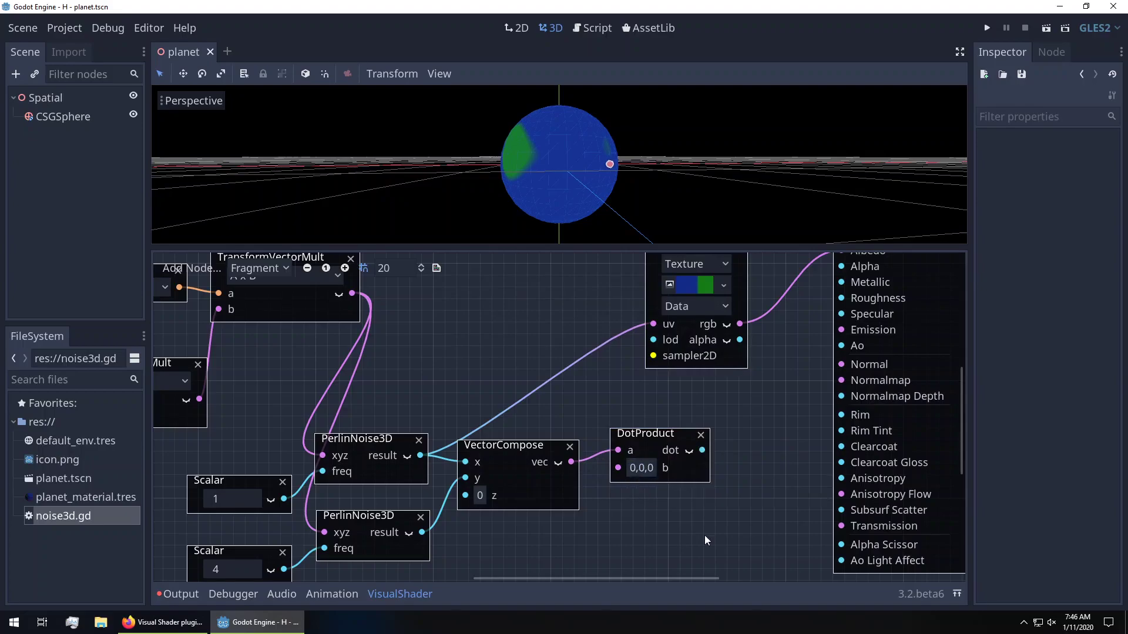
Set the DotProduct's b vector to 0.5, 0.5, 0 and connect its dot output to the Texture node's uv input
{"action": "left_click", "coordinate": [649, 469]}
{"action": "type", "text": "0.5"}
{"action": "key", "text": "Tab"}
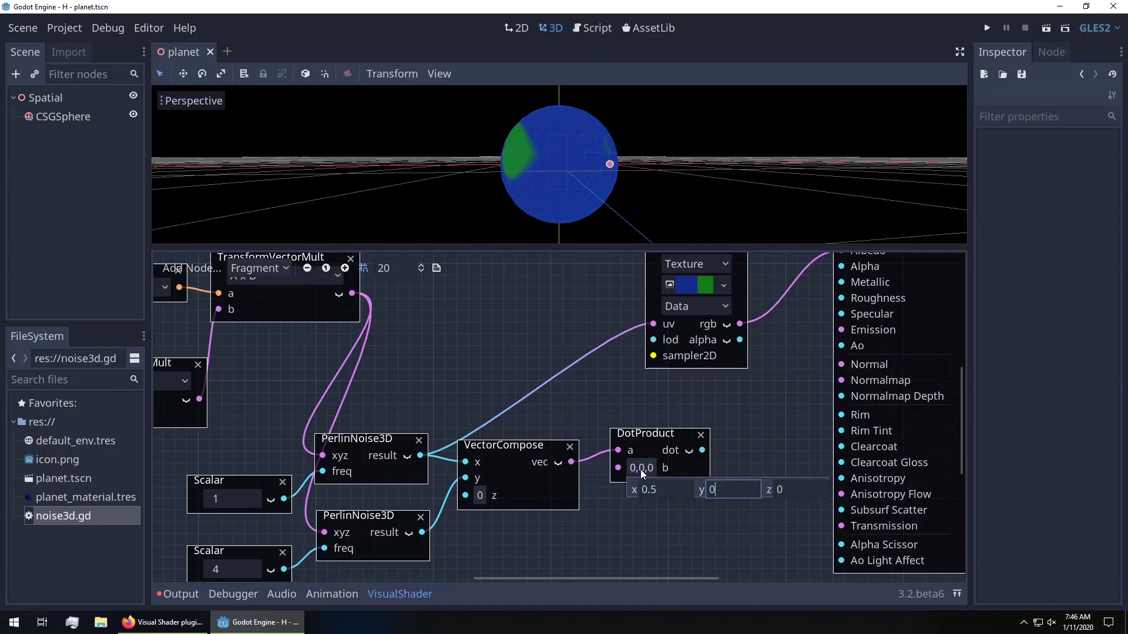
{"action": "type", "text": ".5"}
{"action": "key", "text": "Return"}
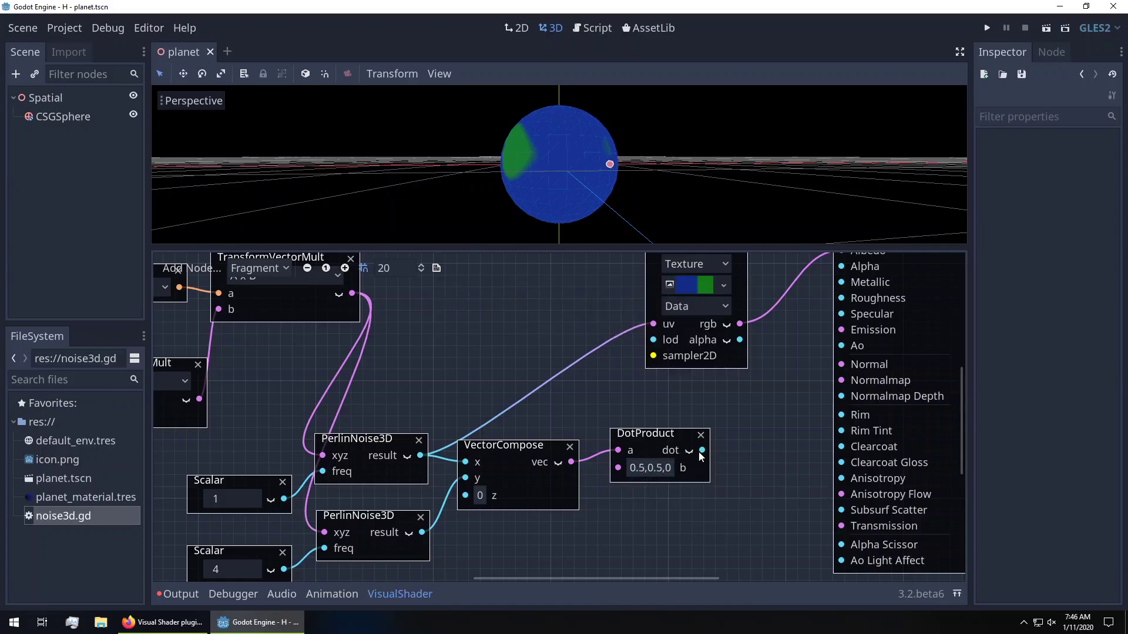
{"action": "mouse_move", "coordinate": [701, 451]}
{"action": "left_mouse_down"}
{"action": "mouse_move", "coordinate": [611, 353]}
{"action": "mouse_move", "coordinate": [623, 332]}
{"action": "mouse_move", "coordinate": [646, 327]}
{"action": "left_mouse_up"}
{"action": "mouse_move", "coordinate": [491, 189]}
{"action": "middle_mouse_down"}
{"action": "mouse_move", "coordinate": [716, 186]}
{"action": "mouse_move", "coordinate": [632, 154]}
{"action": "mouse_move", "coordinate": [551, 174]}
{"action": "mouse_move", "coordinate": [516, 199]}
{"action": "mouse_move", "coordinate": [531, 189]}
{"action": "mouse_move", "coordinate": [707, 193]}
{"action": "mouse_move", "coordinate": [577, 201]}
{"action": "mouse_move", "coordinate": [620, 300]}
{"action": "middle_mouse_up"}
Set the DotProduct's b vector to 0.7 in x and 0.3 in y, save the scene and inspect the planet
{"action": "left_click", "coordinate": [657, 467]}
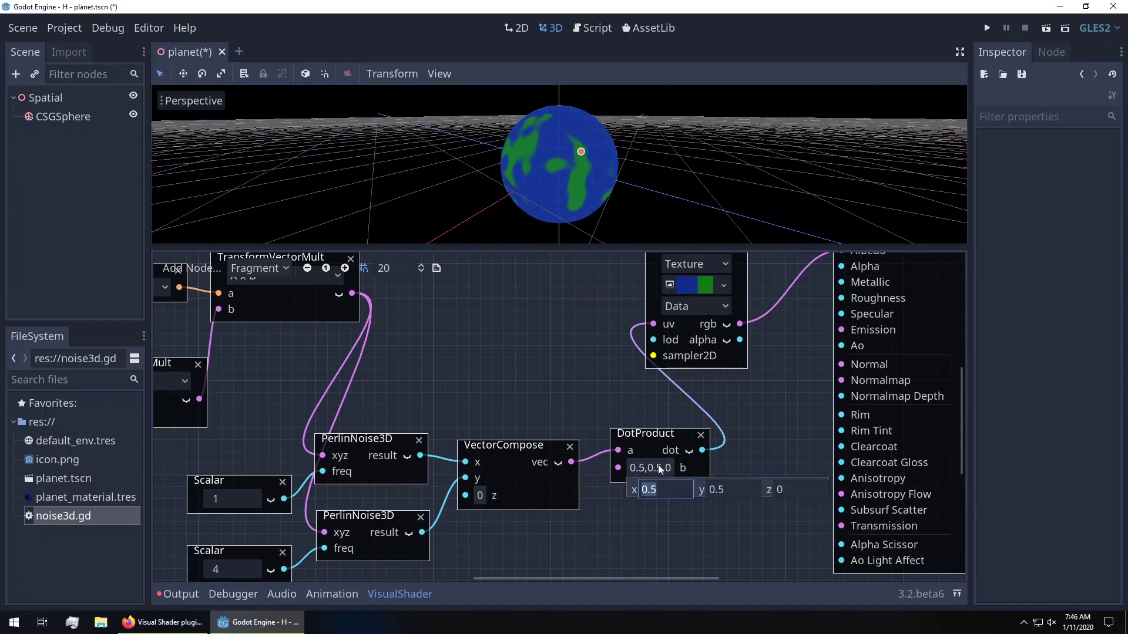
{"action": "type", "text": "0.7"}
{"action": "key", "text": "Tab"}
{"action": "type", "text": "0"}
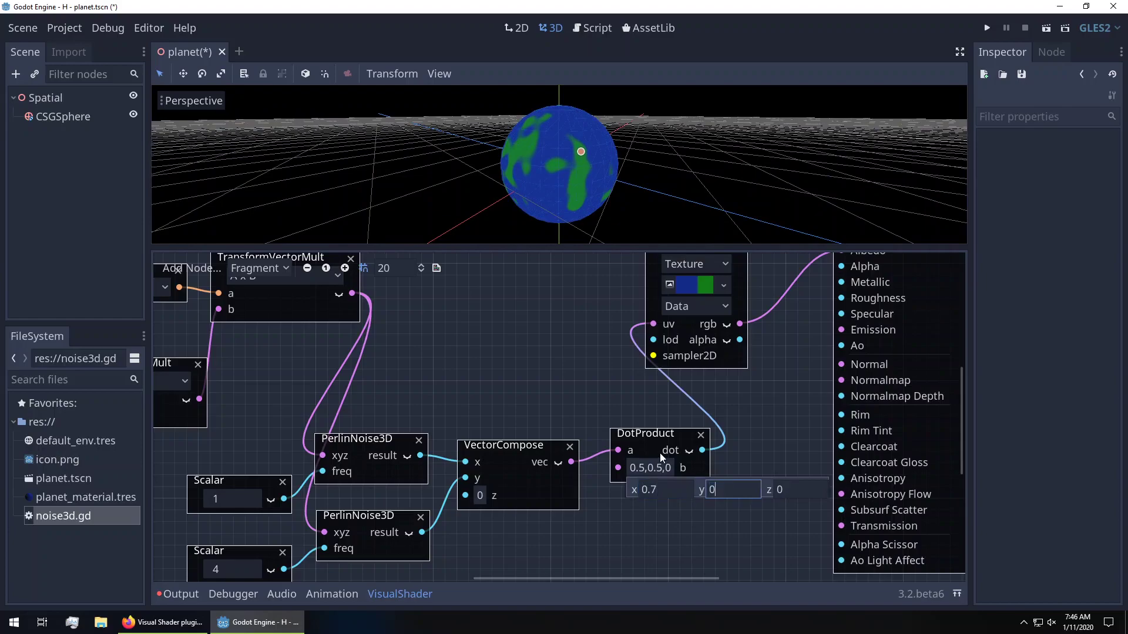
{"action": "type", "text": ".3"}
{"action": "key", "text": "Return"}
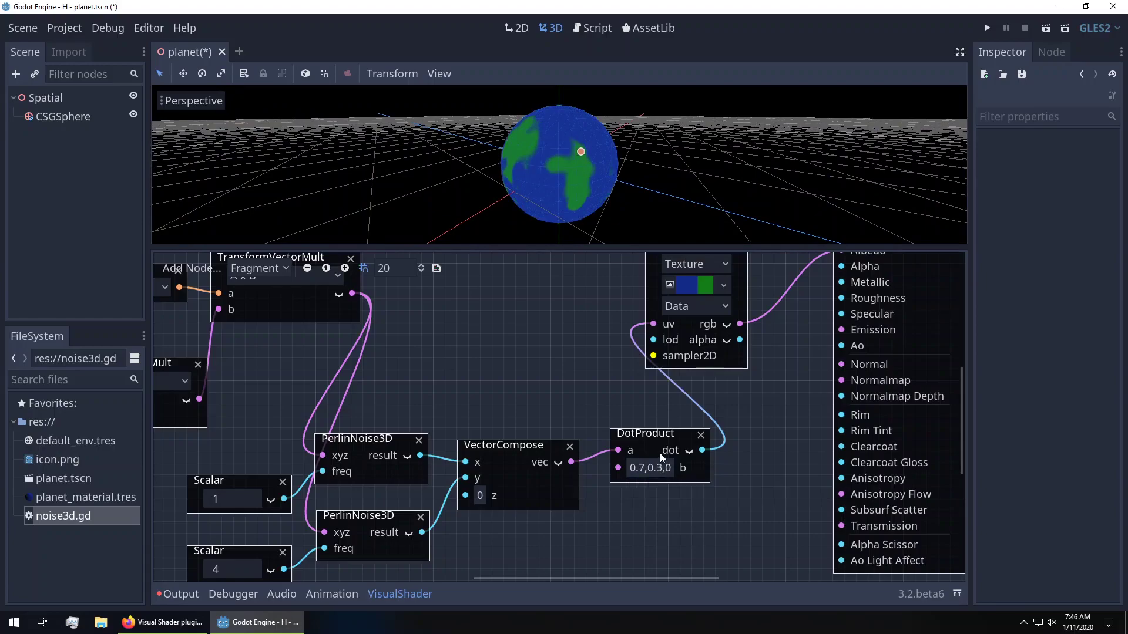
{"action": "key", "text": "ctrl+s"}
{"action": "middle_click_drag", "start_coordinate": [489, 208], "coordinate": [407, 178]}
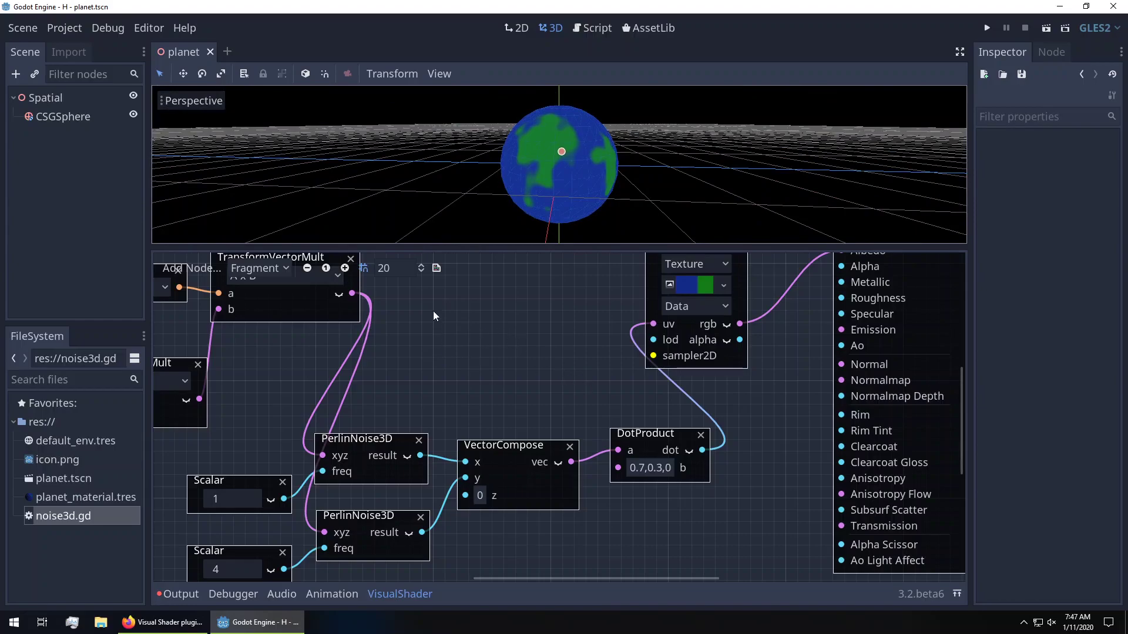
Space out the shader graph by moving the input and transform nodes, the noise-to-DotProduct chain as a group, and the Texture node closer to Output
{"action": "middle_click_drag", "start_coordinate": [434, 316], "coordinate": [442, 372]}
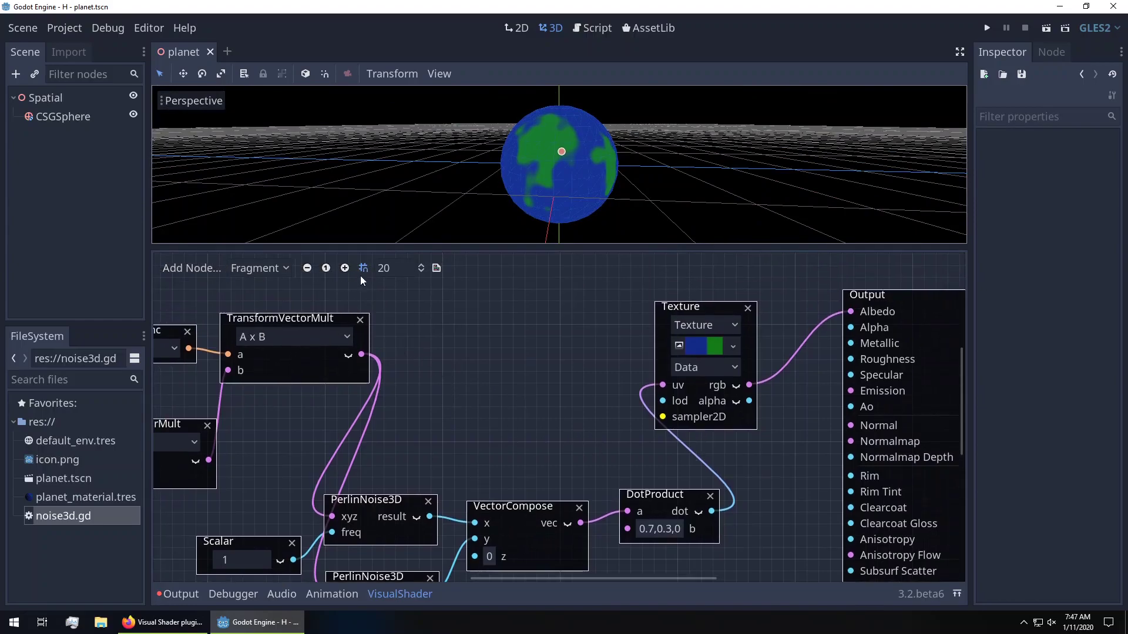
{"action": "left_click", "coordinate": [307, 268]}
{"action": "left_click", "coordinate": [306, 269]}
{"action": "left_click", "coordinate": [307, 269]}
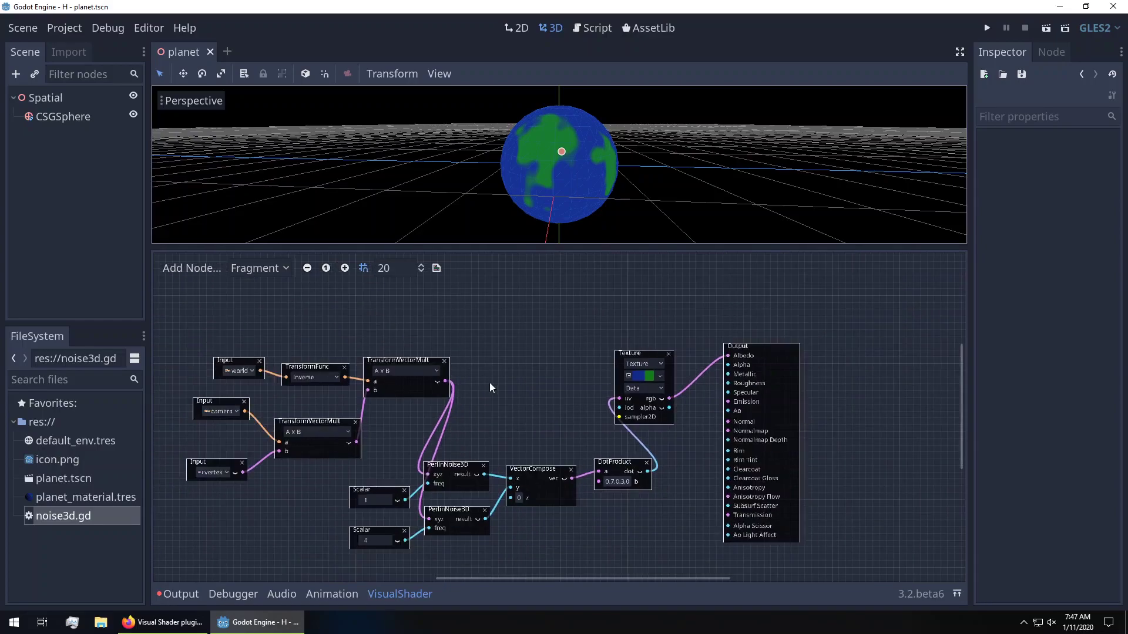
{"action": "middle_click_drag", "start_coordinate": [491, 388], "coordinate": [464, 326]}
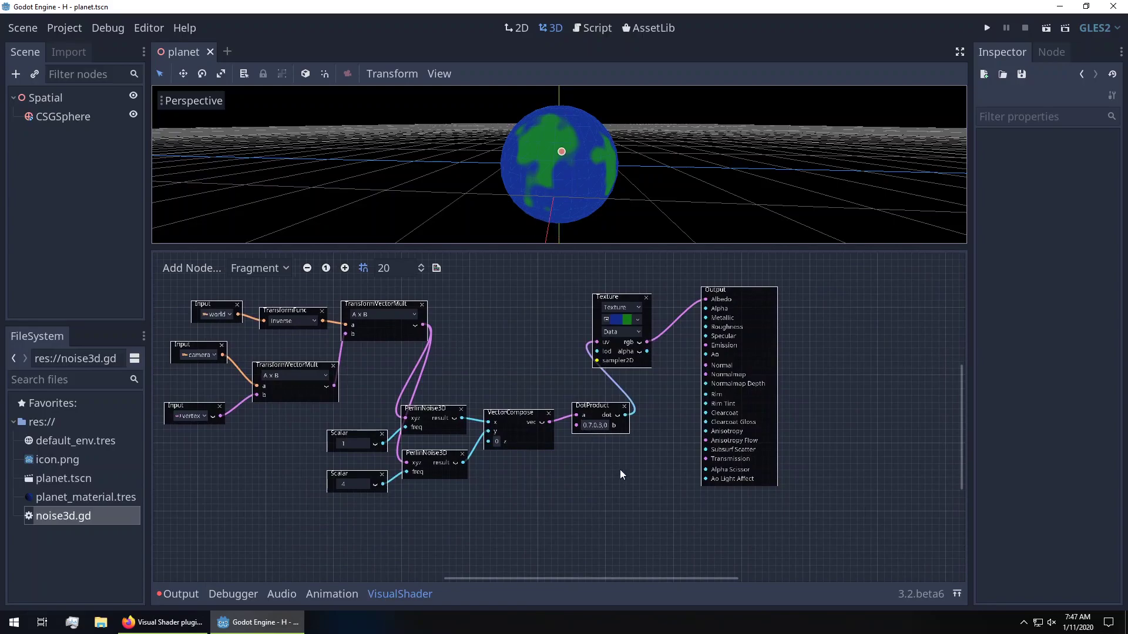
{"action": "middle_click_drag", "start_coordinate": [608, 144], "coordinate": [587, 171]}
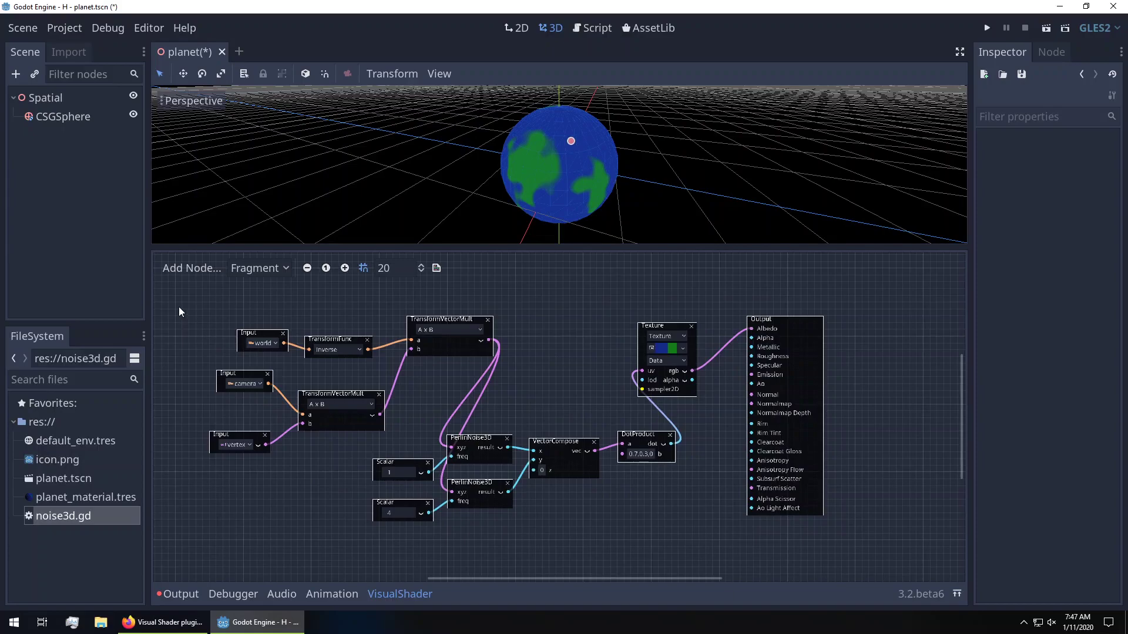
{"action": "left_click_drag", "start_coordinate": [179, 307], "coordinate": [434, 445]}
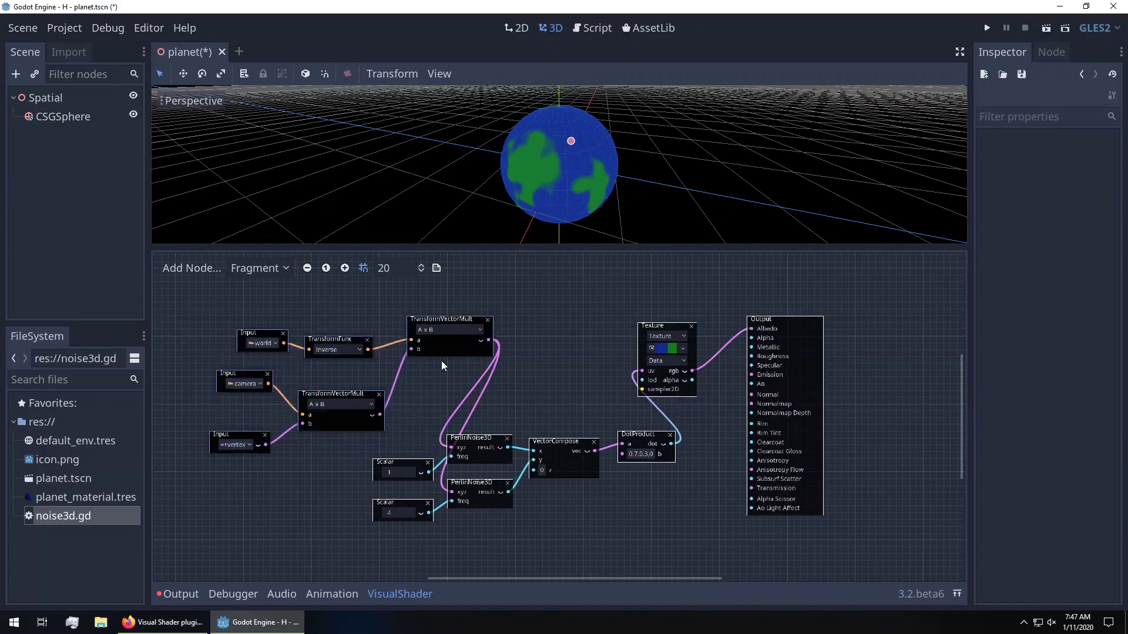
{"action": "left_click_drag", "start_coordinate": [442, 349], "coordinate": [395, 329]}
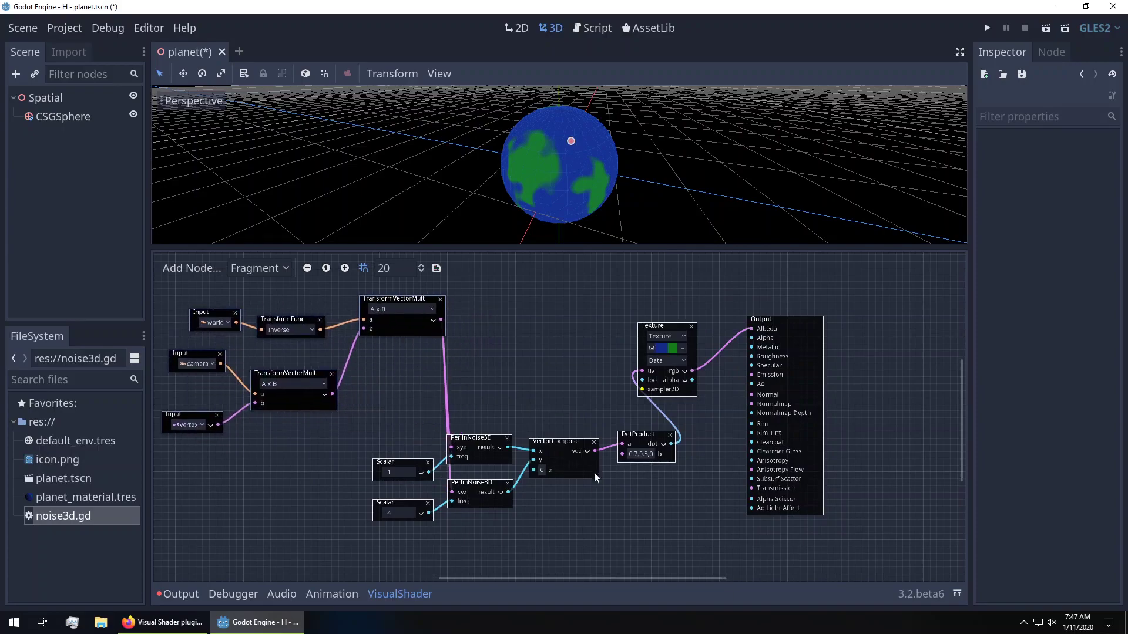
{"action": "left_click_drag", "start_coordinate": [707, 532], "coordinate": [389, 437]}
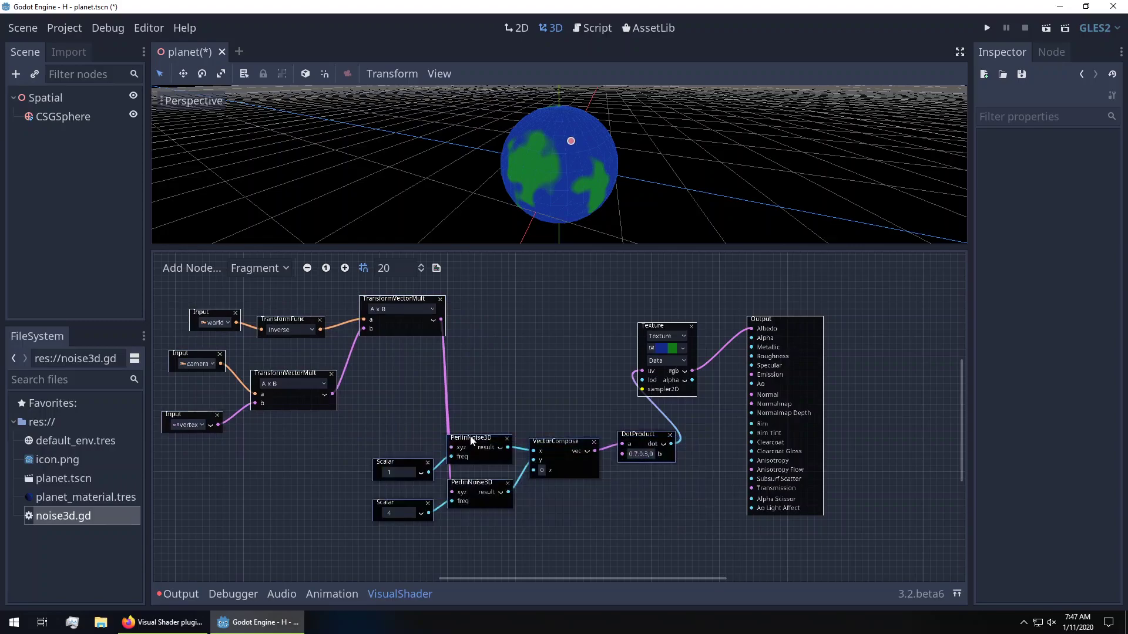
{"action": "left_click_drag", "start_coordinate": [467, 436], "coordinate": [440, 457]}
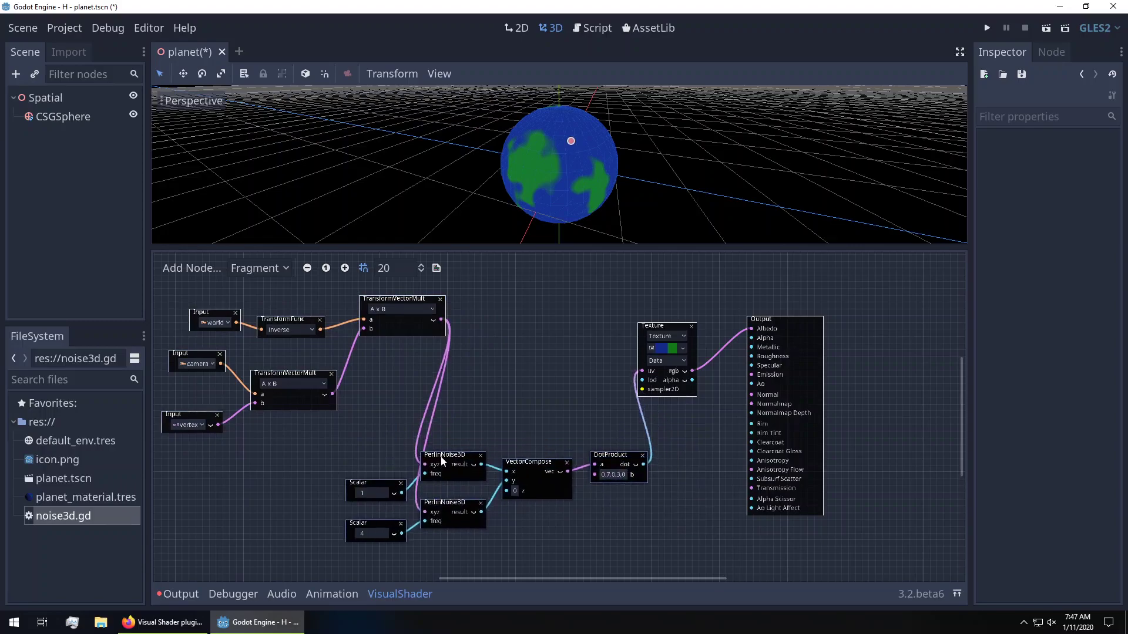
{"action": "left_click", "coordinate": [538, 403]}
{"action": "left_click_drag", "start_coordinate": [661, 323], "coordinate": [678, 324]}
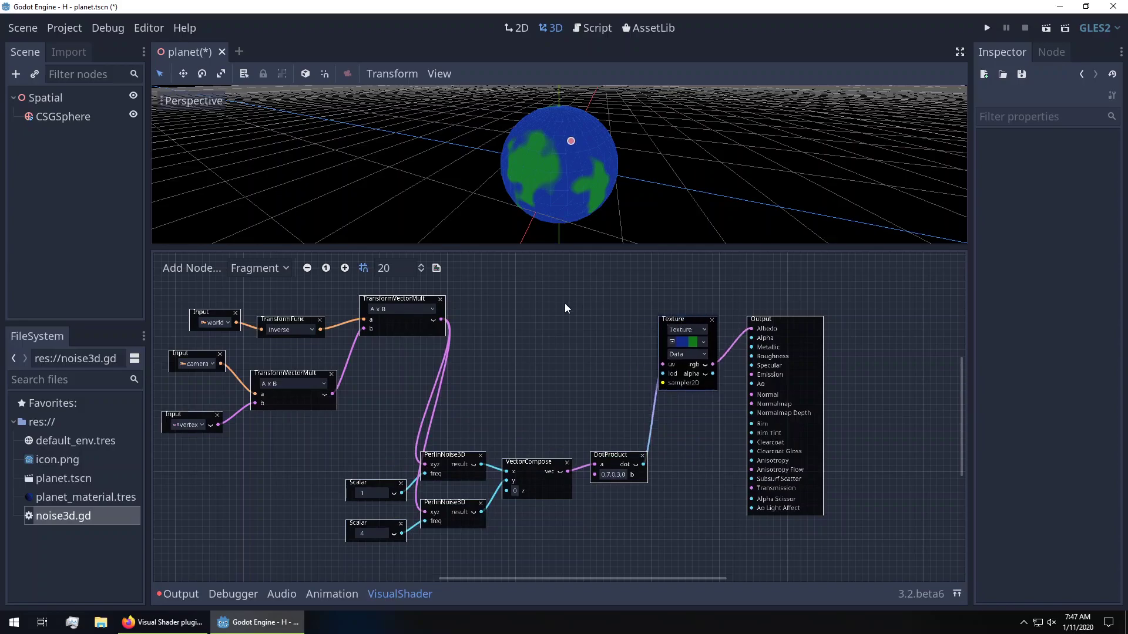
Show the generated shader code, examine its PerlinNoise3D, VectorCompose and DotProduct sections, and save the scene
{"action": "left_click", "coordinate": [437, 268]}
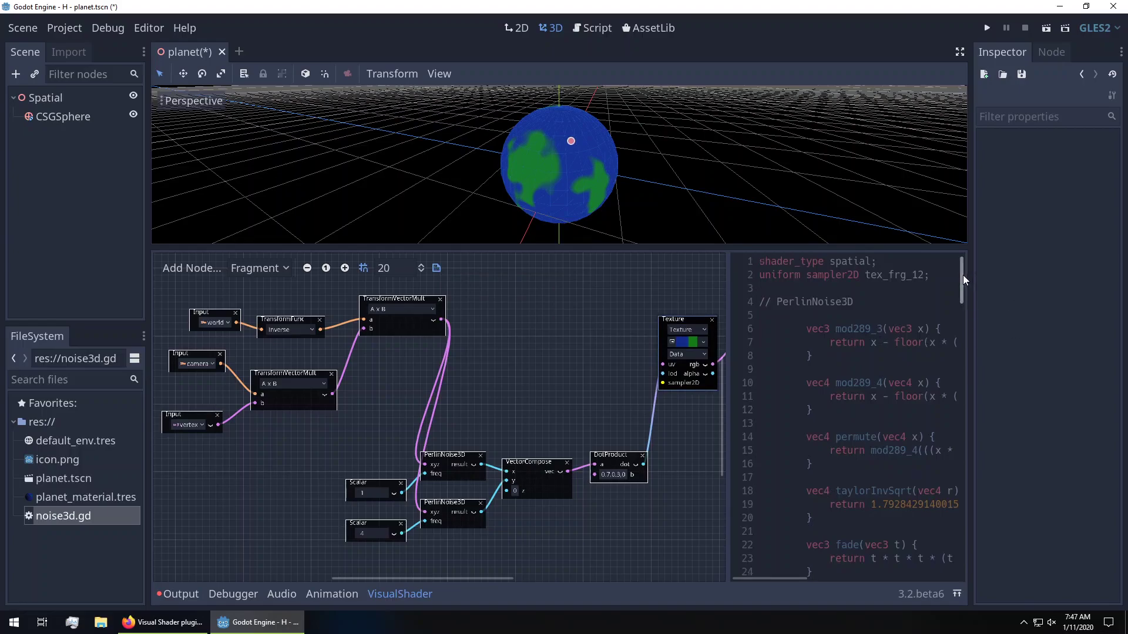
{"action": "left_click_drag", "start_coordinate": [963, 275], "coordinate": [963, 511]}
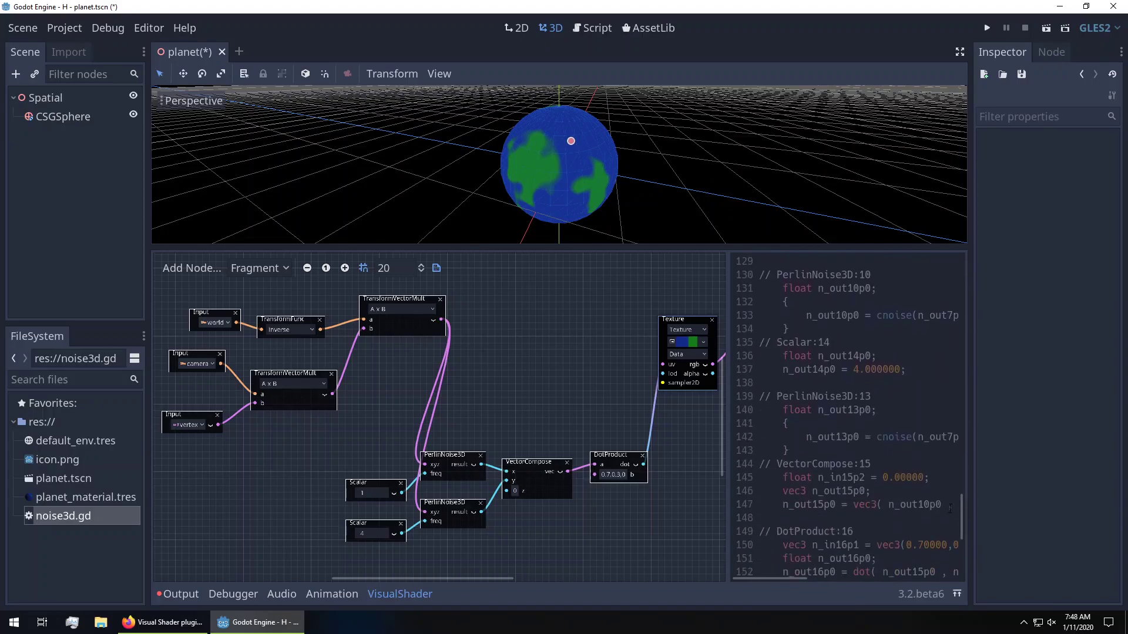
{"action": "key", "text": "ctrl+s"}
Box-select the noise-blending nodes, then switch to the browser and view the GitHub proposal "Groups Nodes replace Functions in Visual Scripting"
{"action": "left_click_drag", "start_coordinate": [375, 425], "coordinate": [629, 521]}
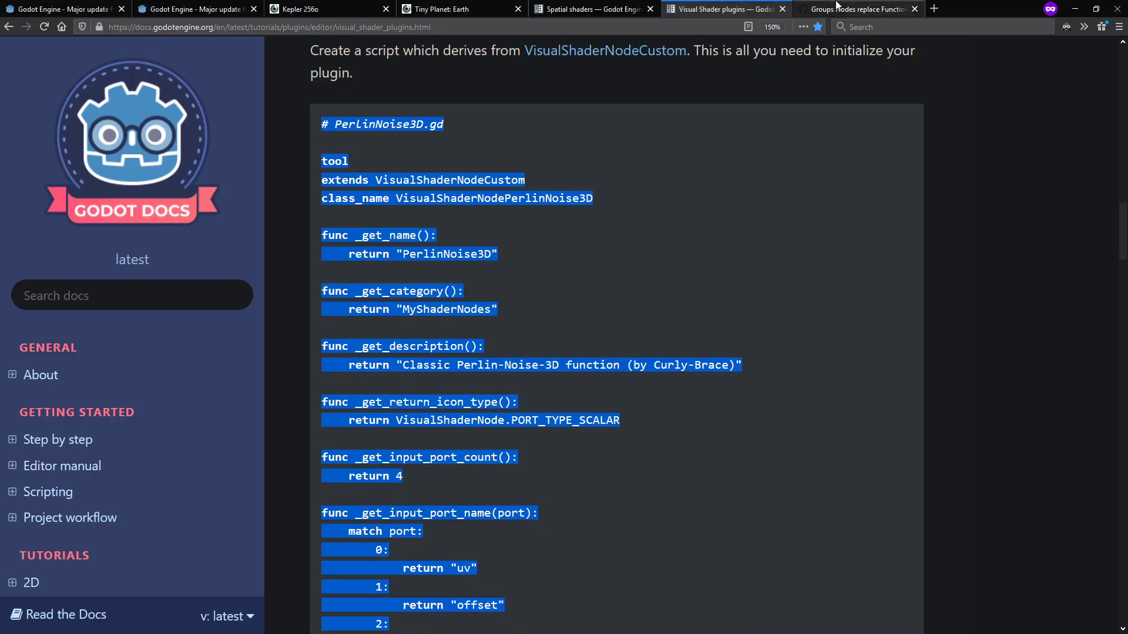
{"action": "left_click", "coordinate": [857, 9]}
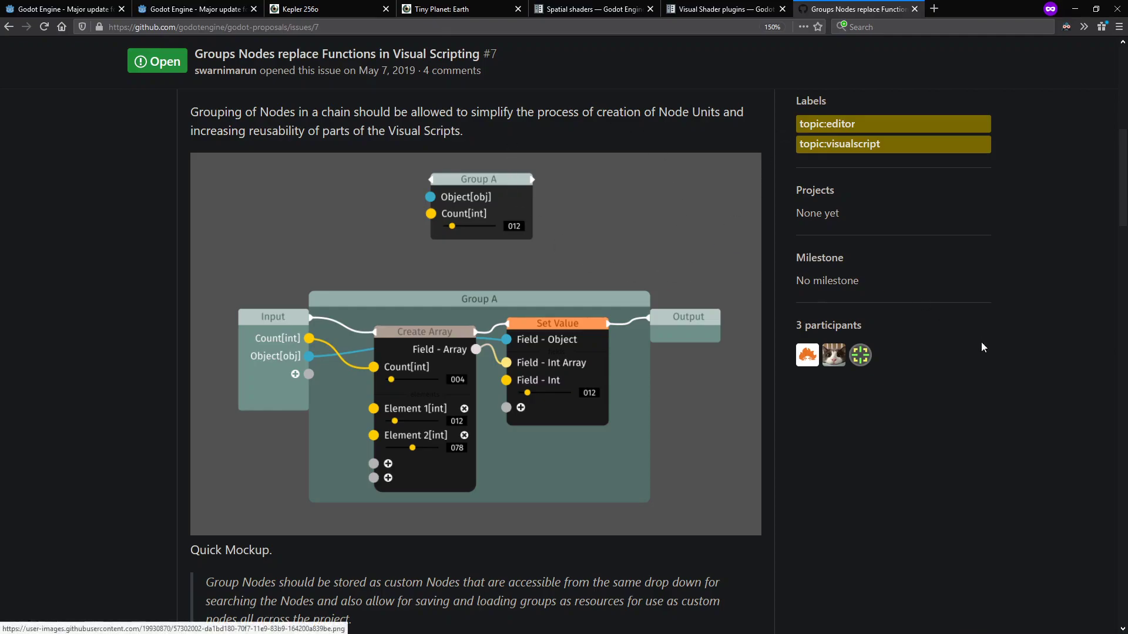